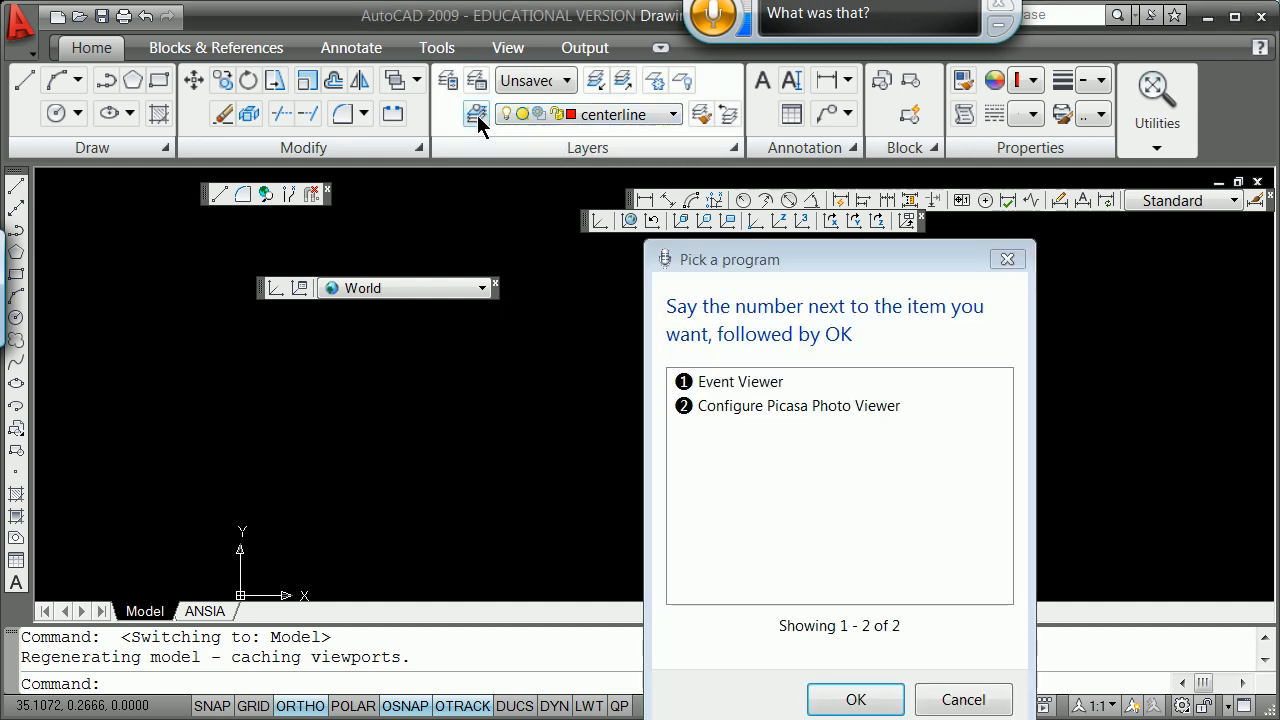
# Step: Cancel the speech recognition program picker and minimize the speech recognition bar
pyautogui.click(930, 699)
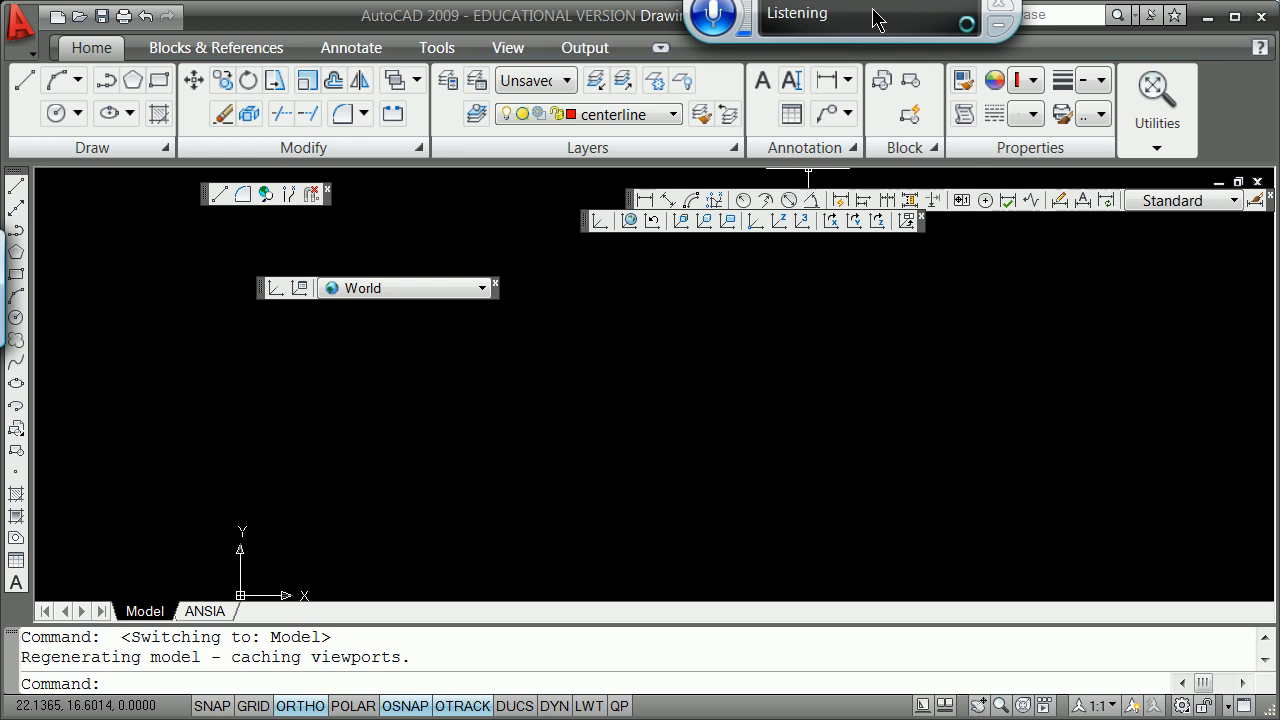
pyautogui.click(999, 25)
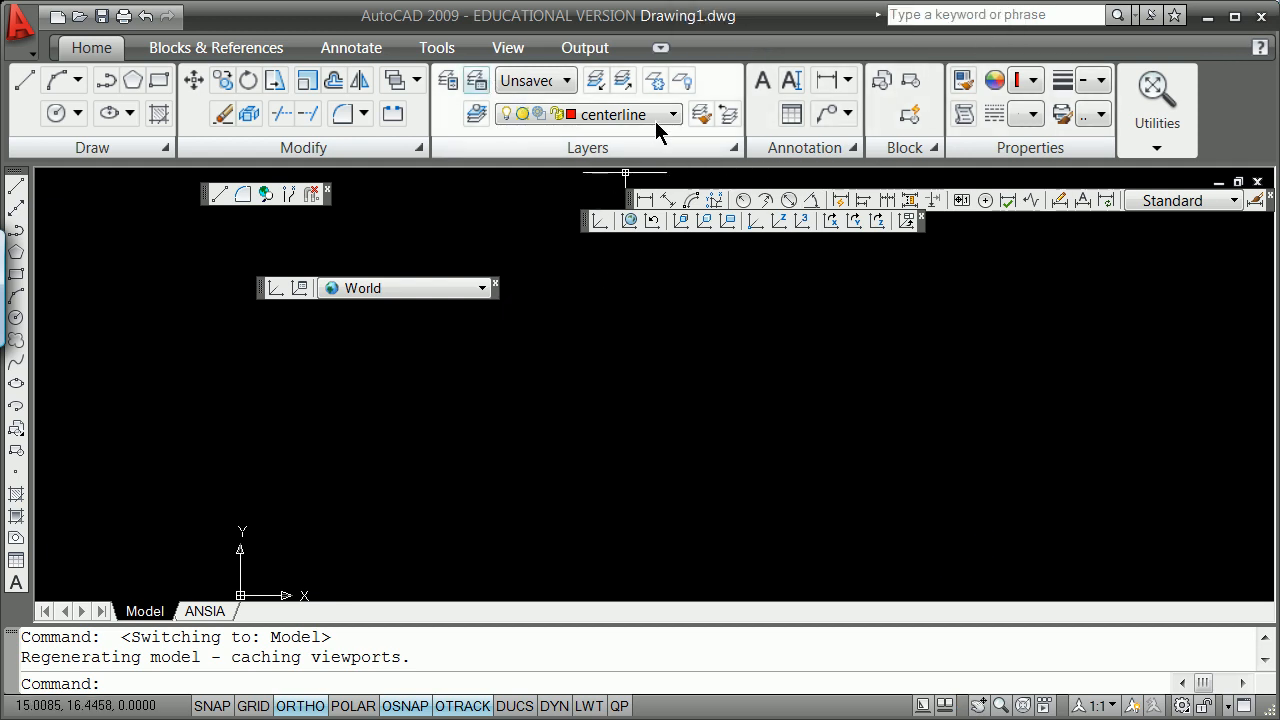
# Step: Turn on the object layer in the layer manager and make it the current layer
pyautogui.click(475, 115)
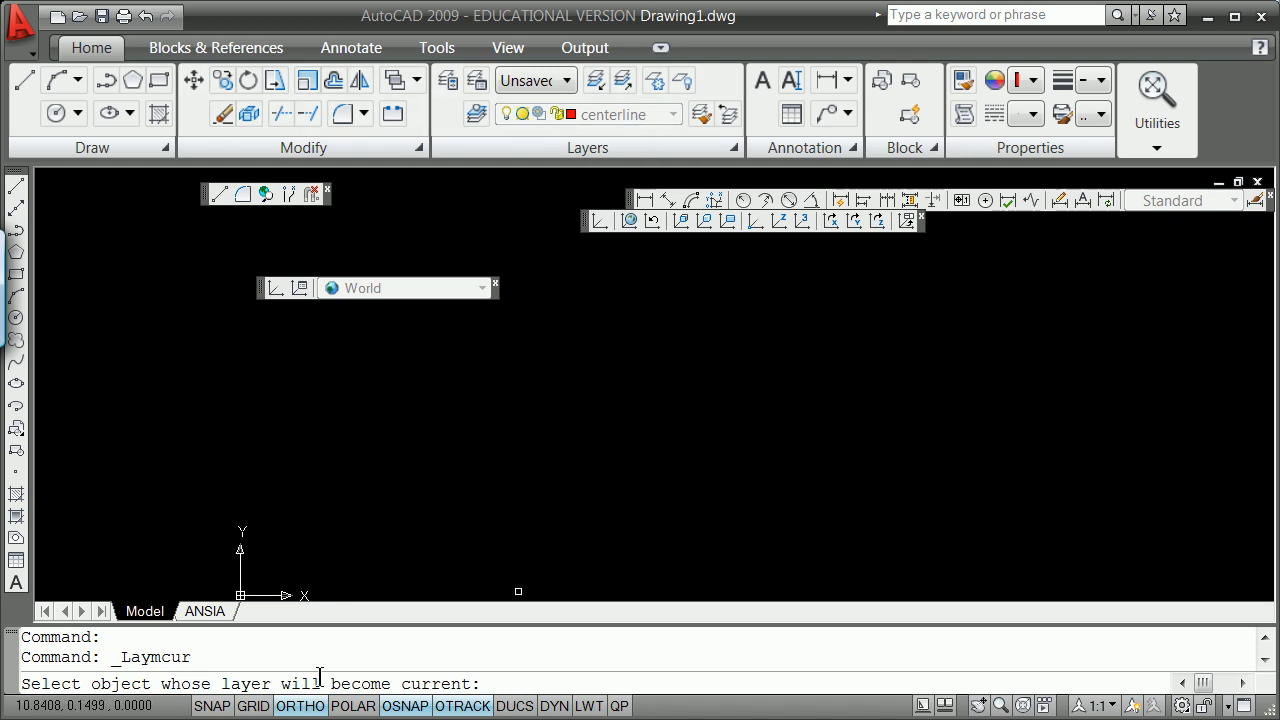
pyautogui.press('Escape')
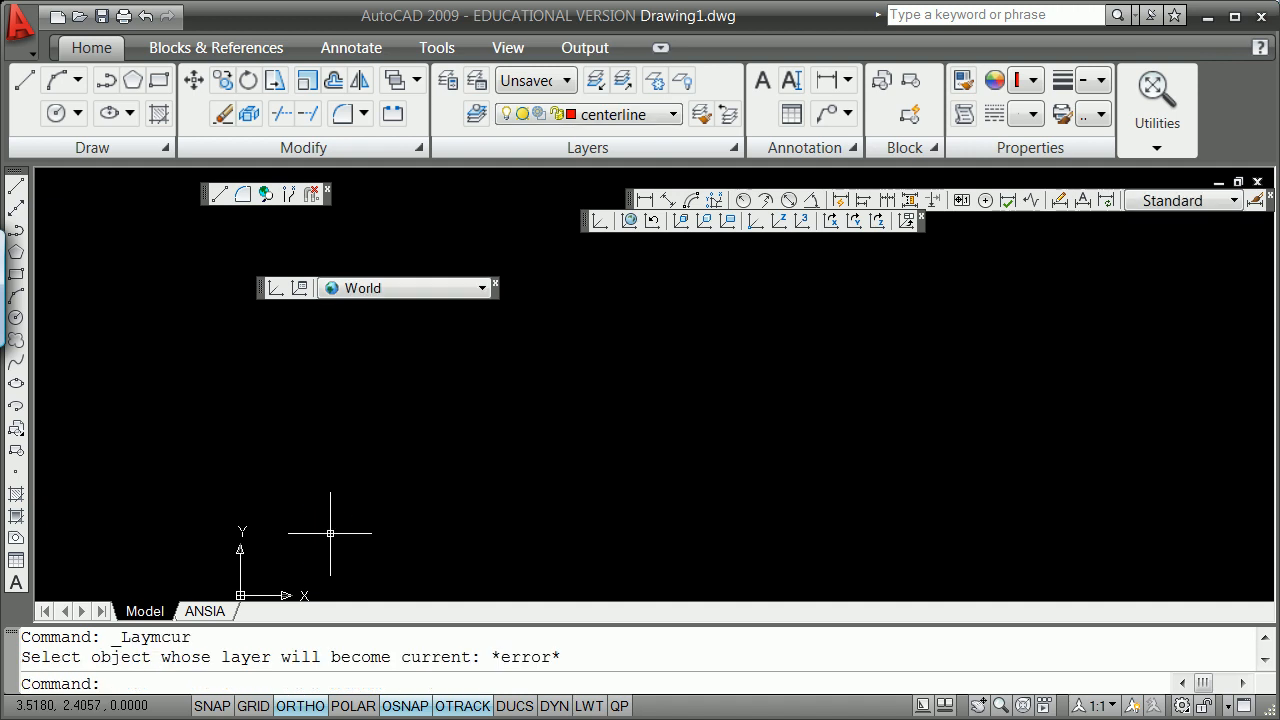
pyautogui.click(449, 82)
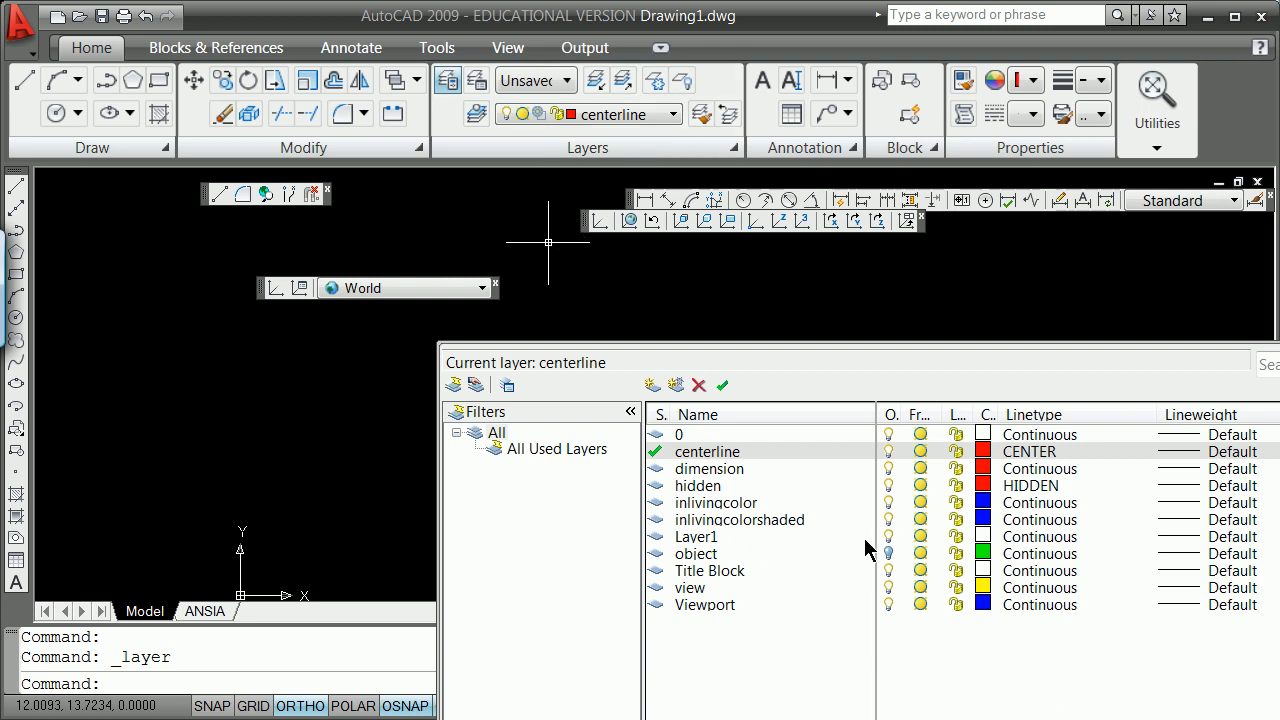
pyautogui.click(886, 553)
pyautogui.click(888, 553)
pyautogui.doubleClick(655, 554)
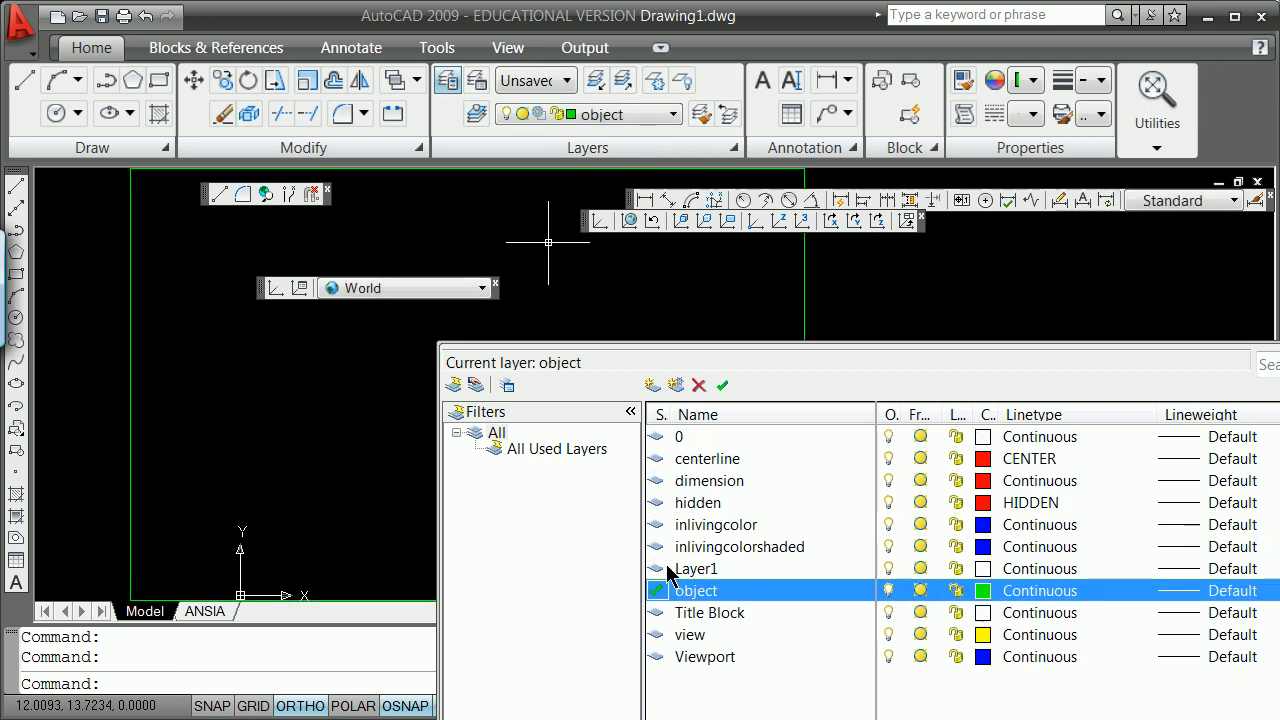
# Step: Set the object layer's lineweight to 0.35 mm and close the layer manager
pyautogui.click(1180, 591)
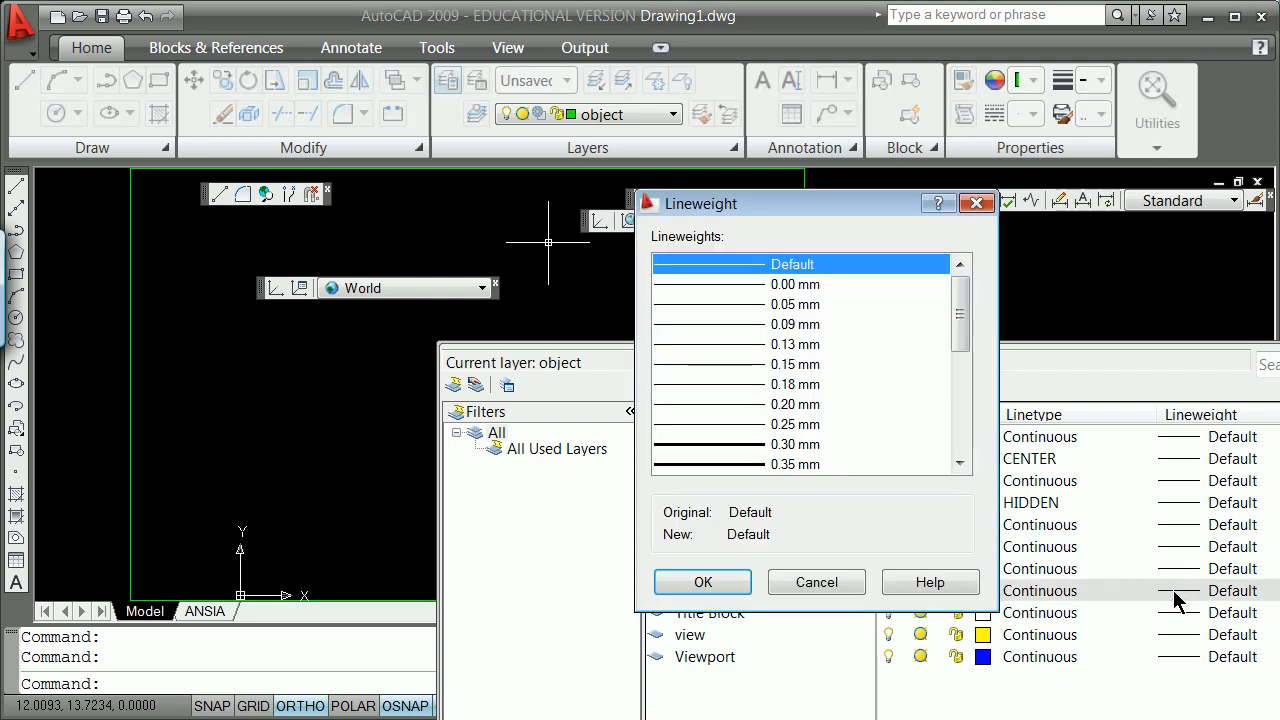
pyautogui.click(726, 464)
pyautogui.click(705, 584)
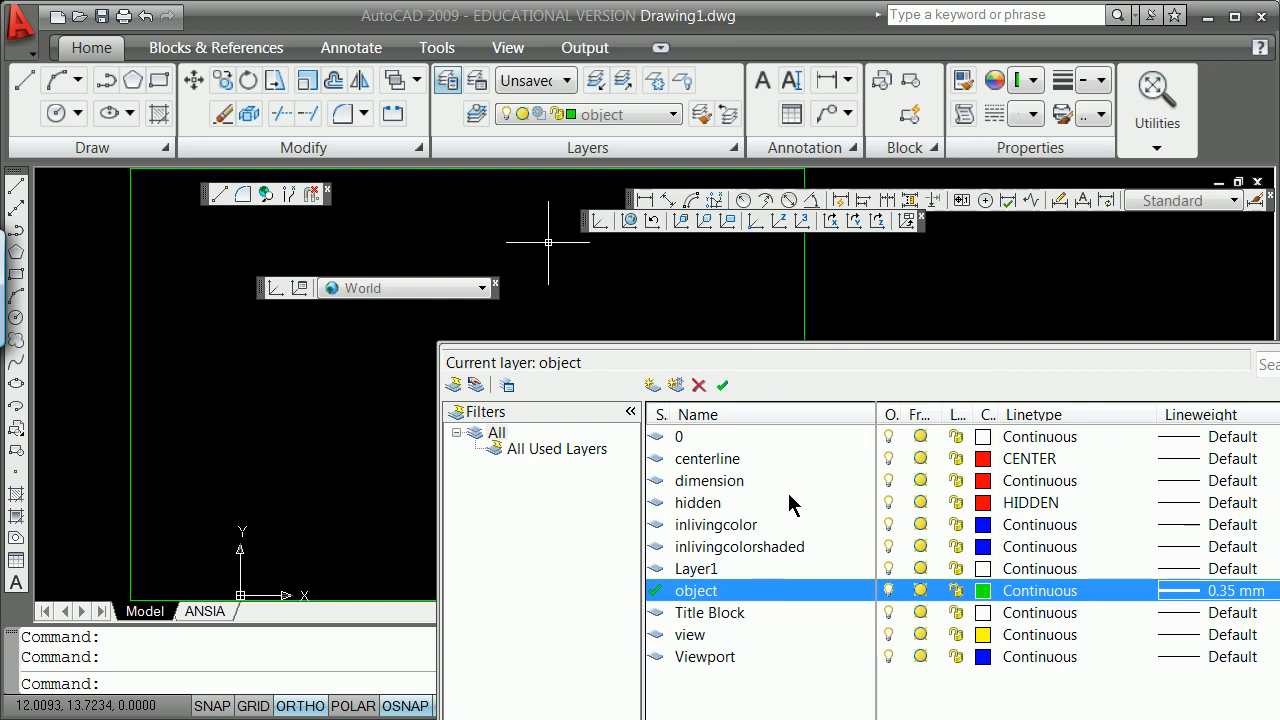
pyautogui.click(1279, 350)
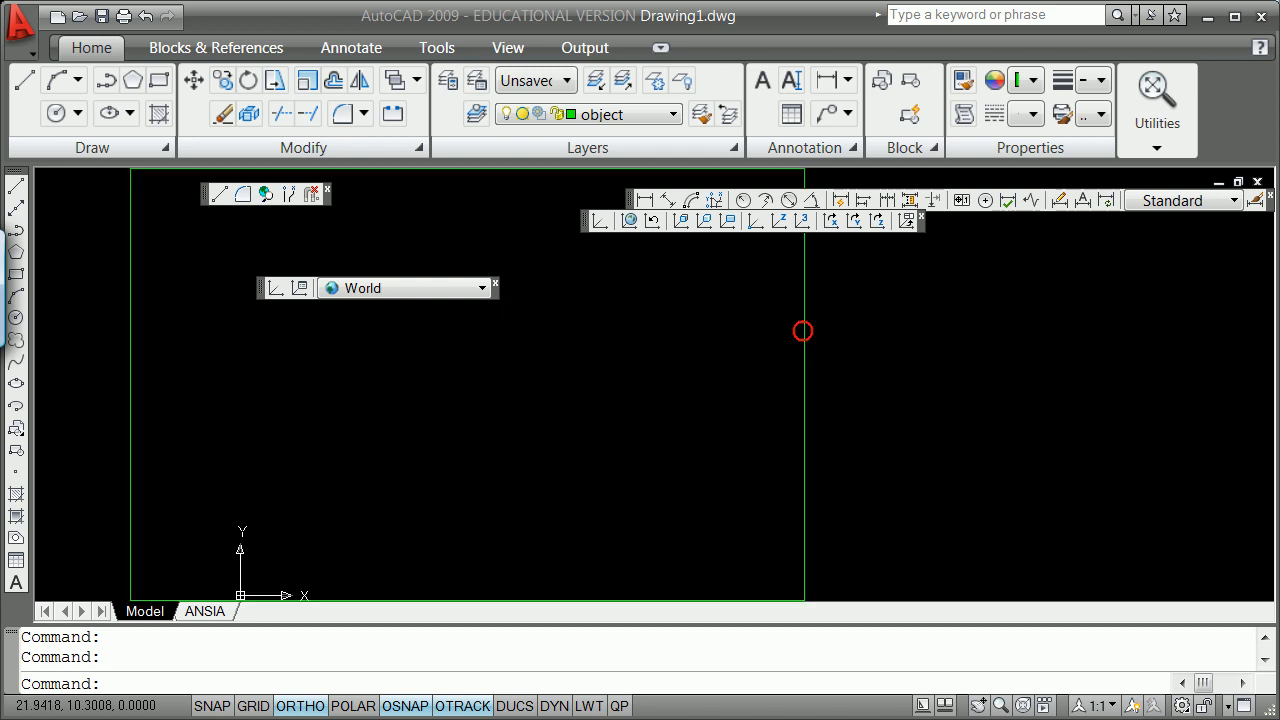
pyautogui.click(803, 331)
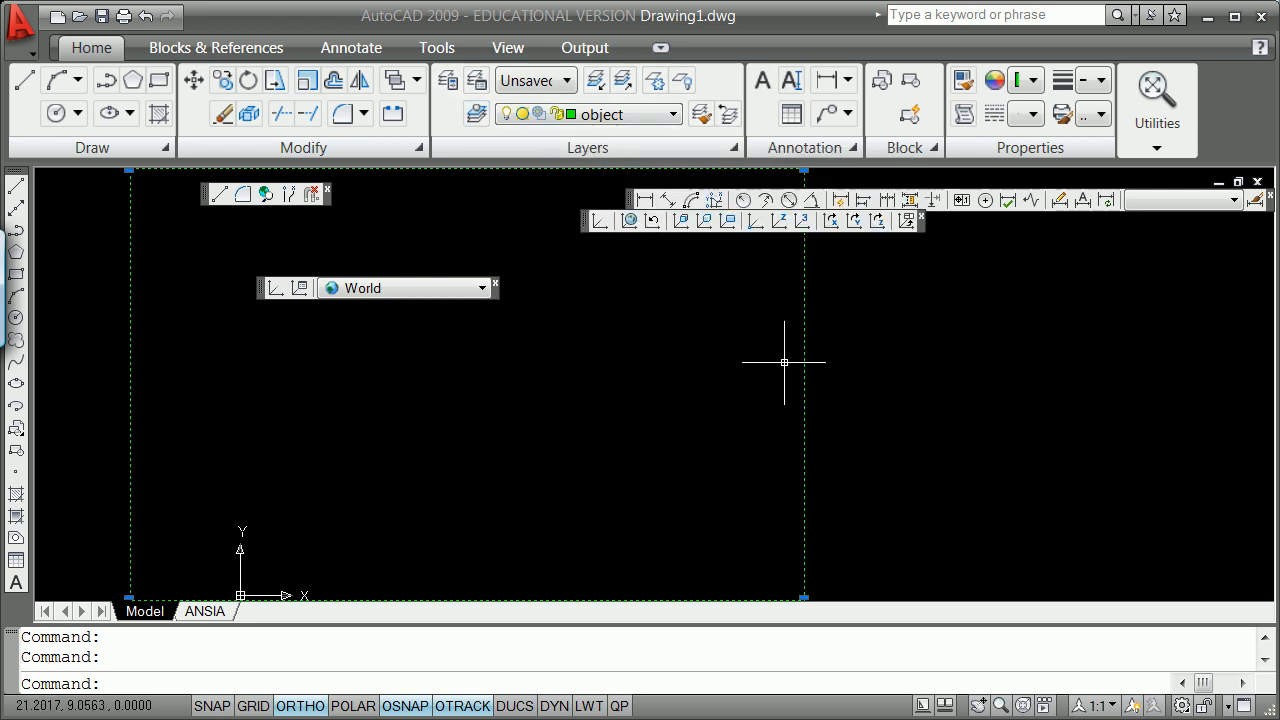
pyautogui.moveTo(806, 418)
pyautogui.click(207, 681)
pyautogui.doubleClick(928, 405)
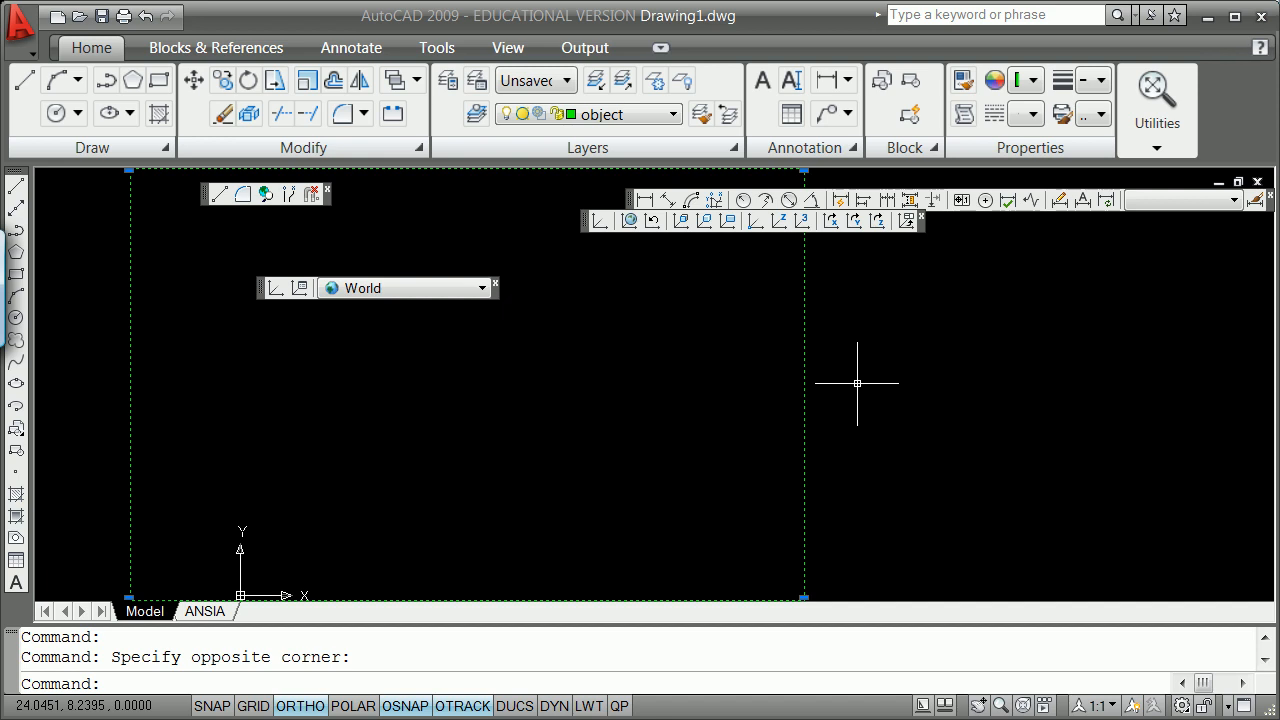
pyautogui.press('space')
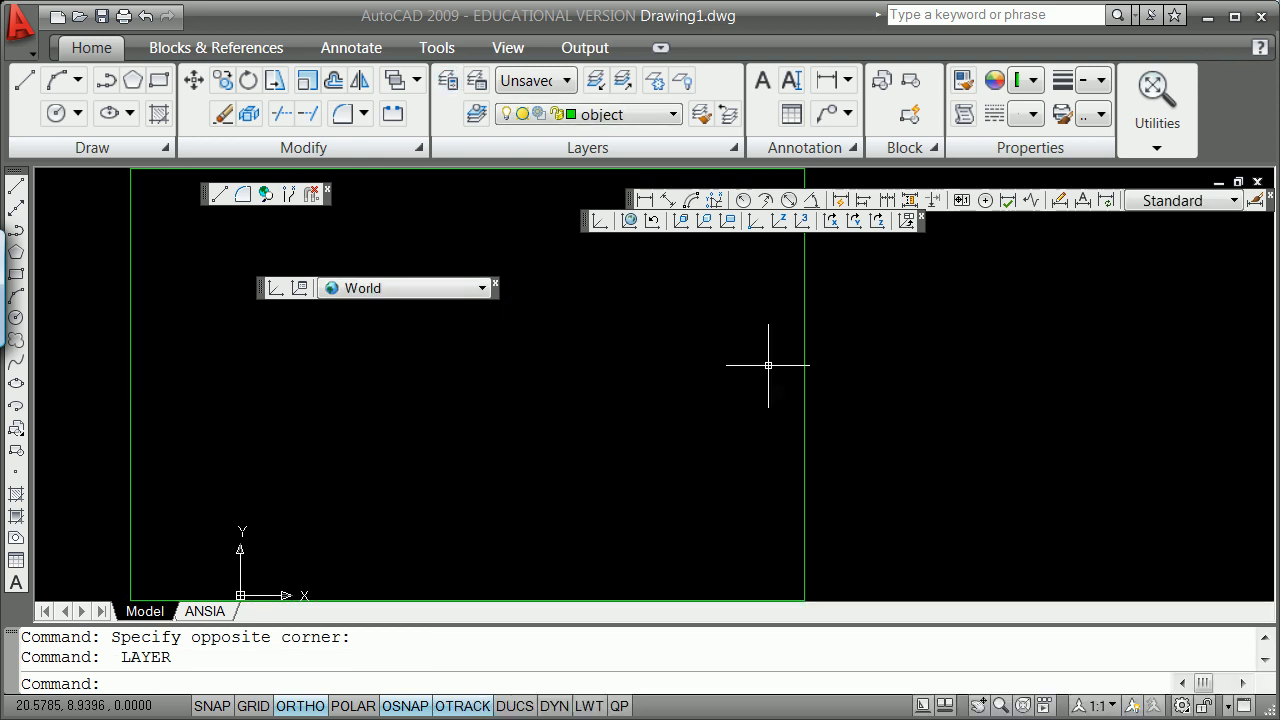
pyautogui.write('ee')
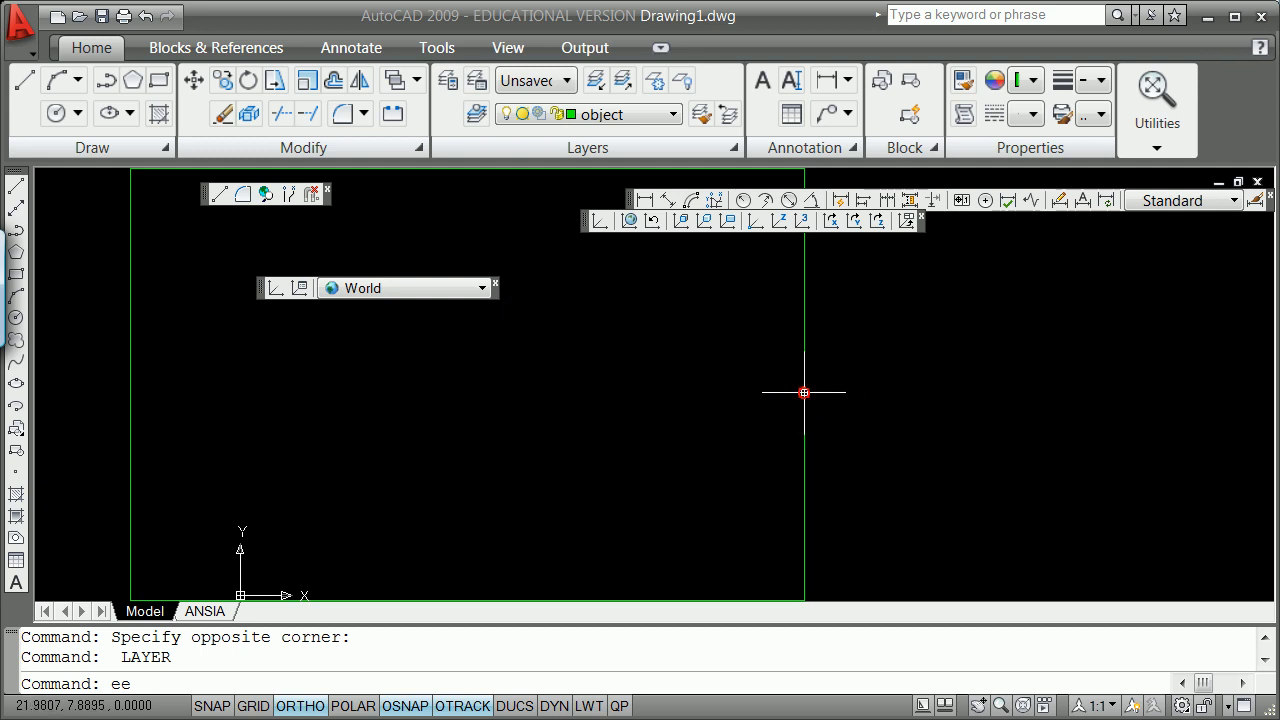
pyautogui.press('Escape')
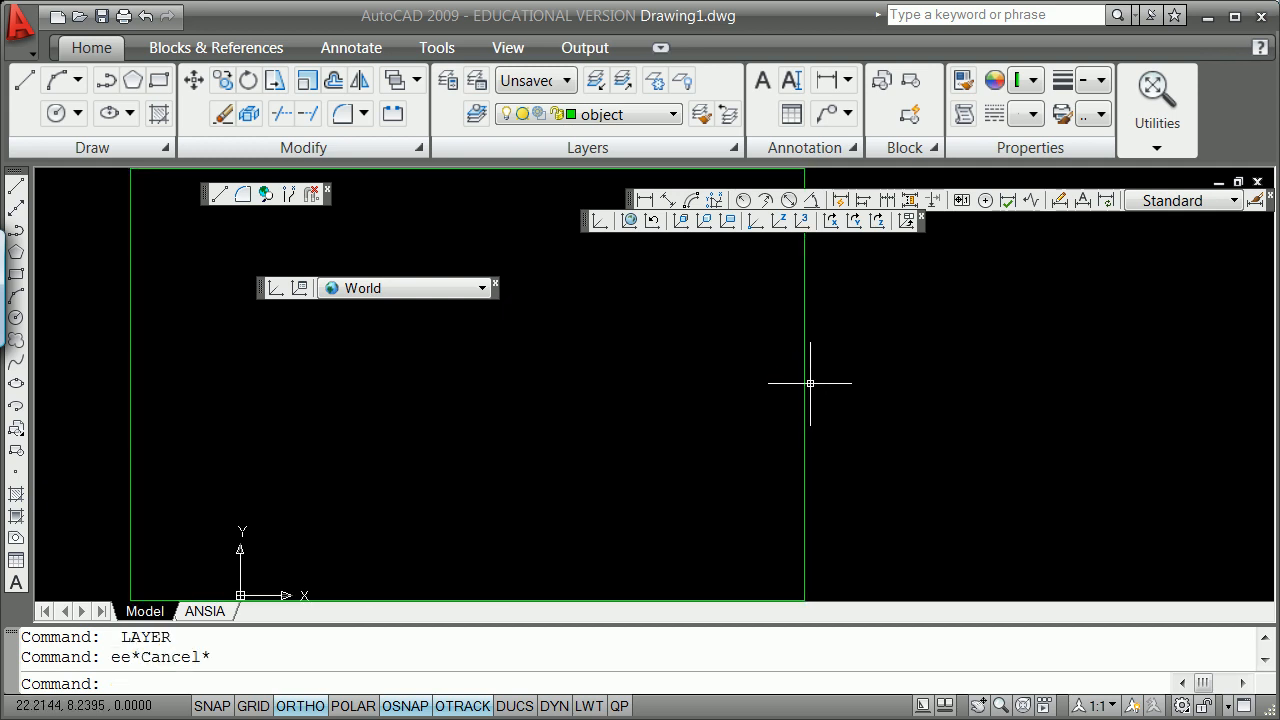
# Step: Erase the large green rectangle from model space
pyautogui.click(805, 390)
pyautogui.click(788, 391)
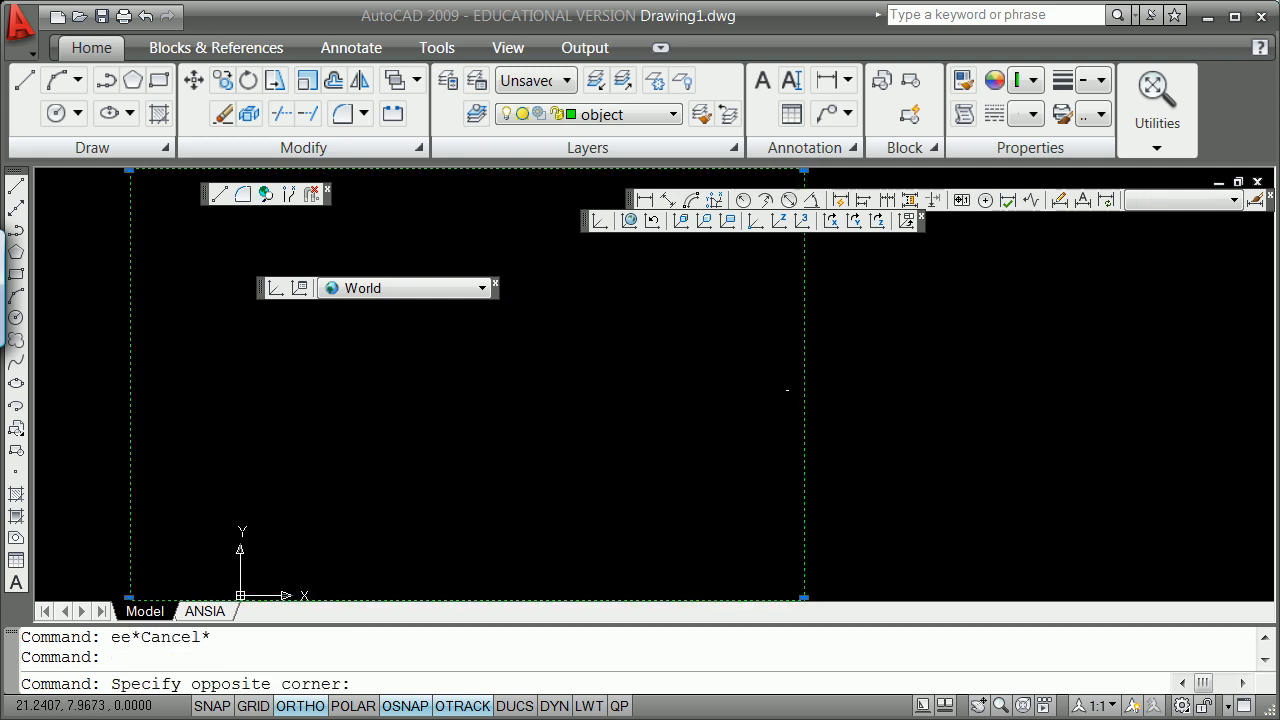
pyautogui.write('e')
pyautogui.press('Return')
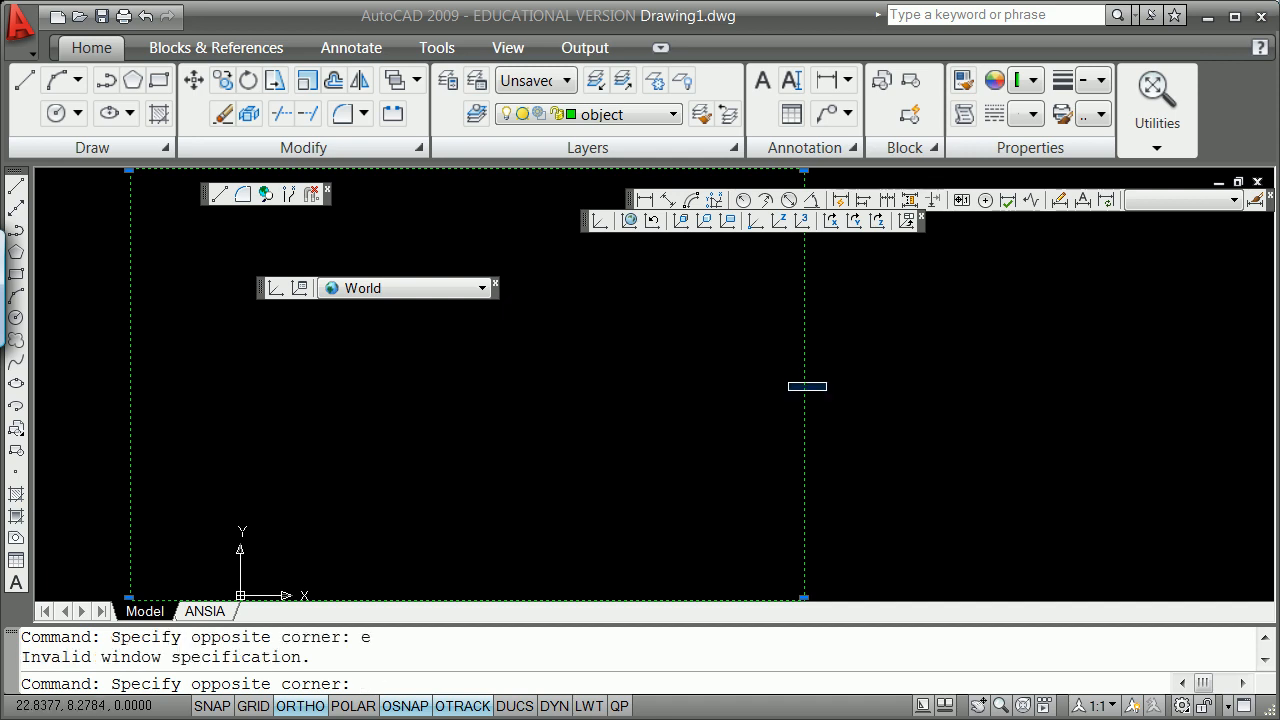
pyautogui.press('Escape')
pyautogui.press('F1')
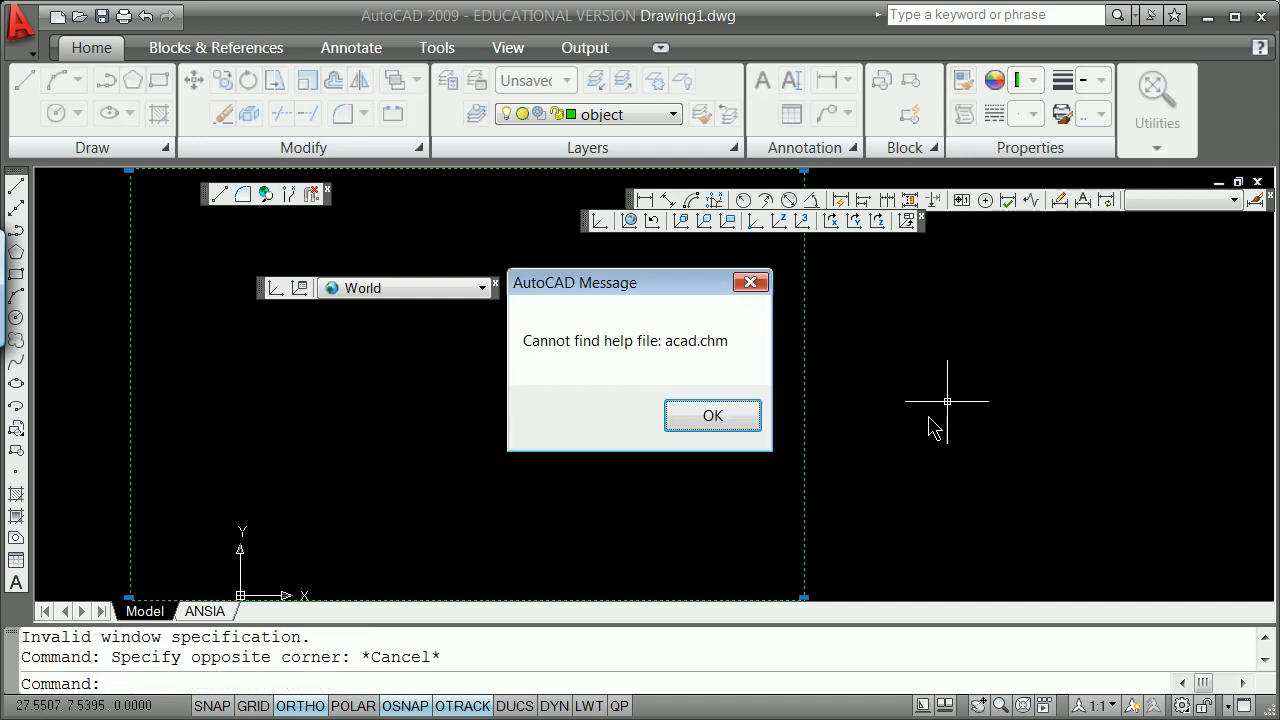
pyautogui.click(731, 415)
pyautogui.press('Delete')
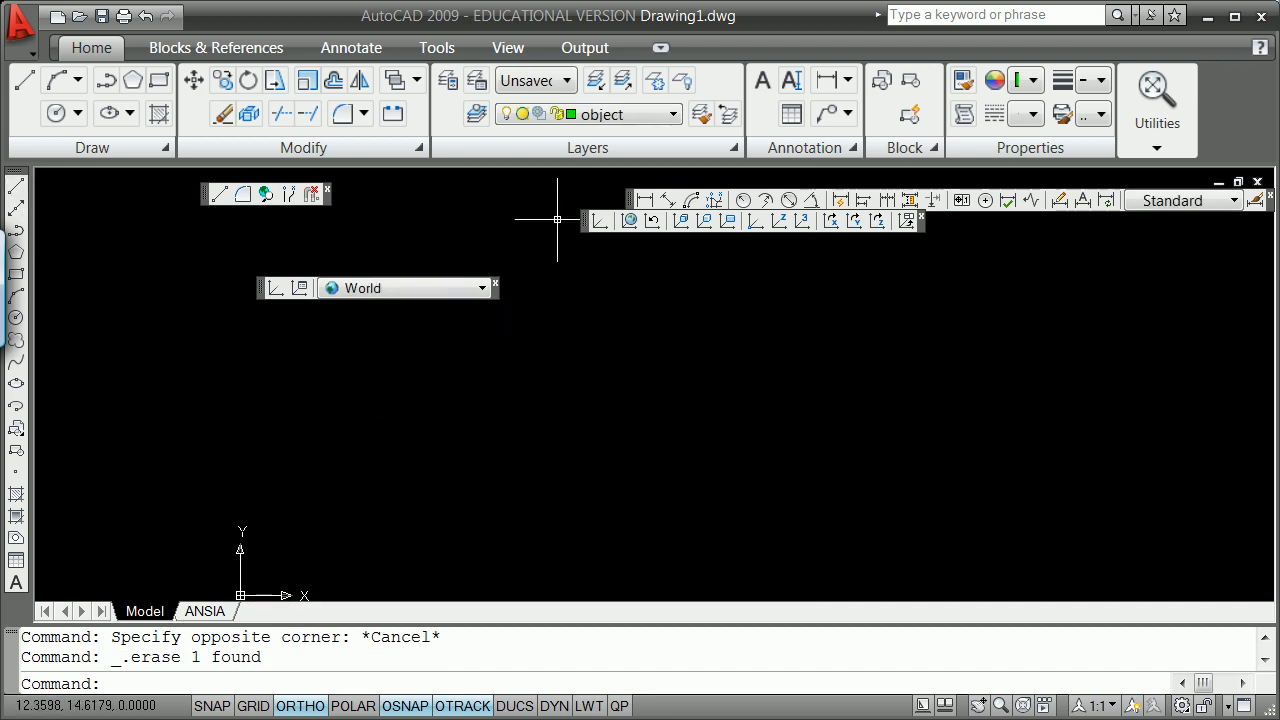
# Step: Make the centerline layer current and draw a vertical line about 6.3 units long in the empty drawing area
pyautogui.click(672, 114)
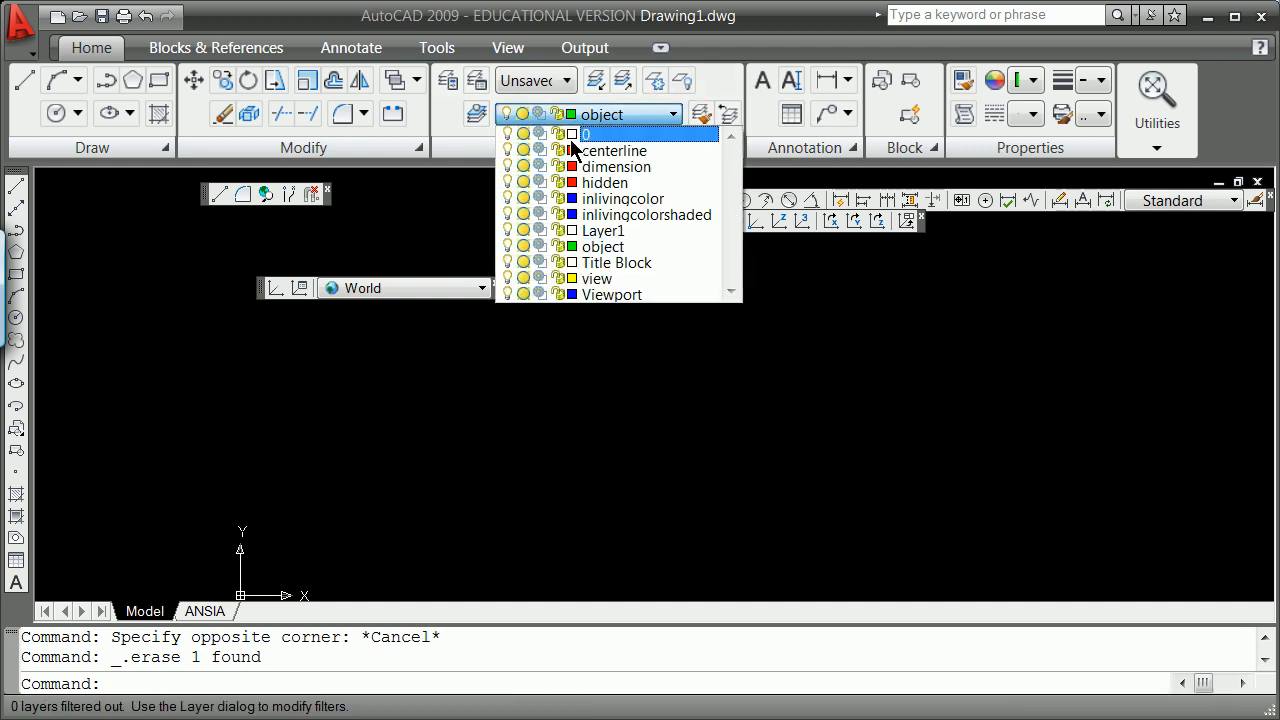
pyautogui.click(590, 150)
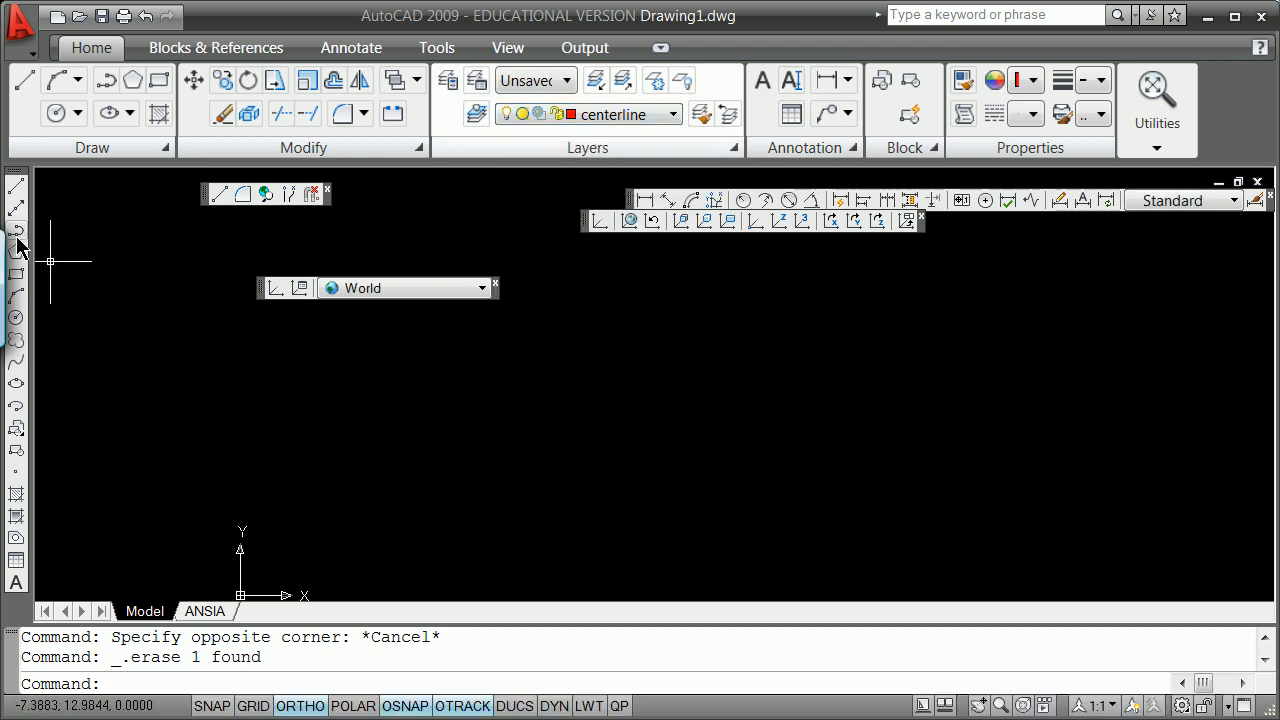
pyautogui.click(17, 184)
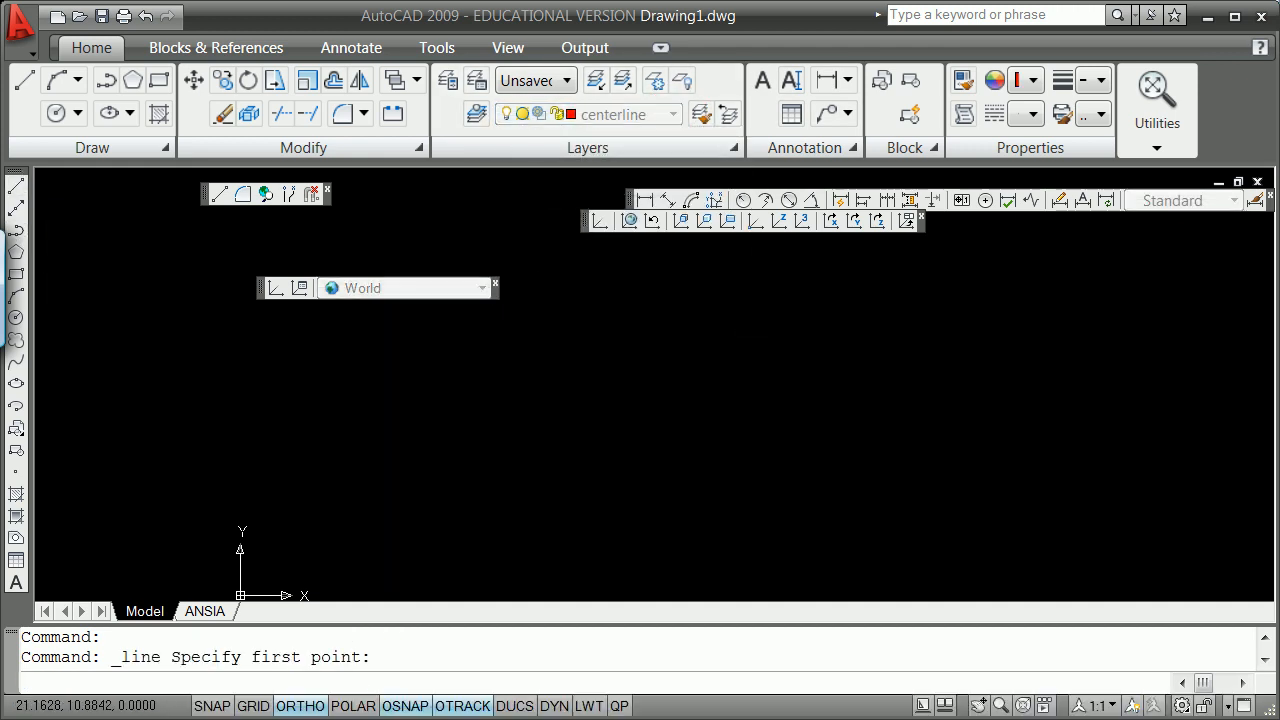
pyautogui.click(783, 315)
pyautogui.click(785, 477)
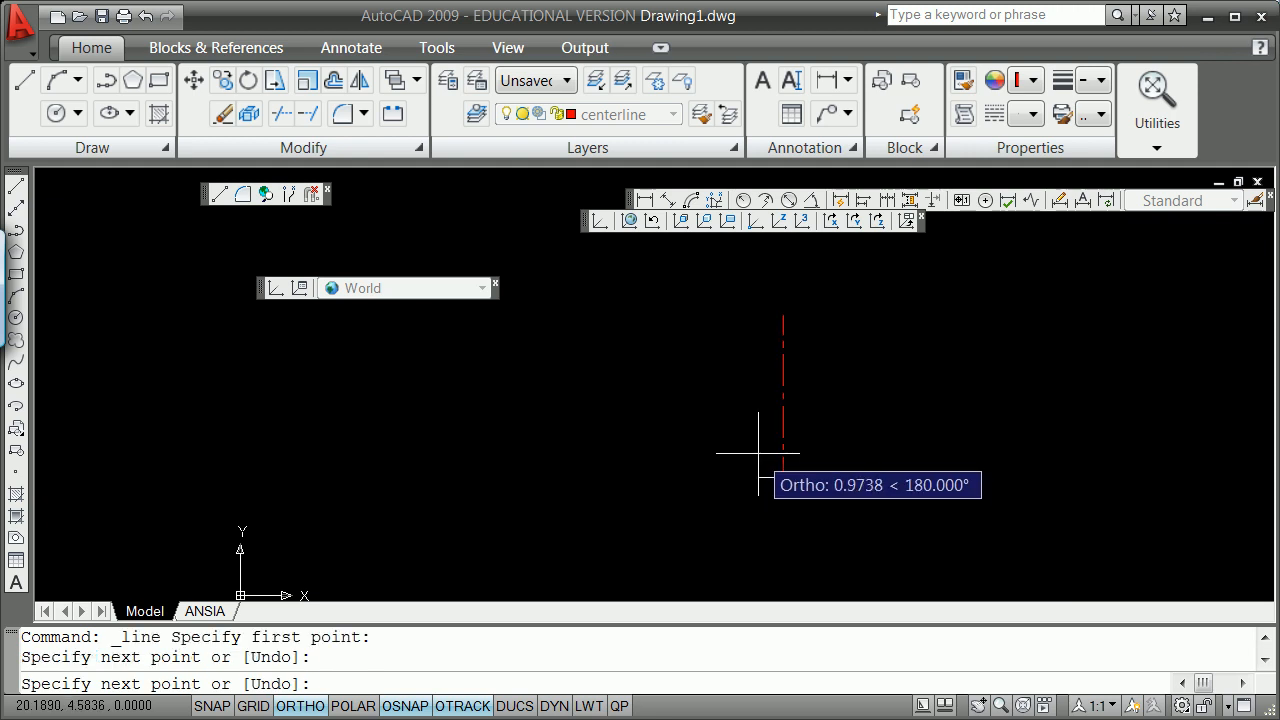
pyautogui.press('Return')
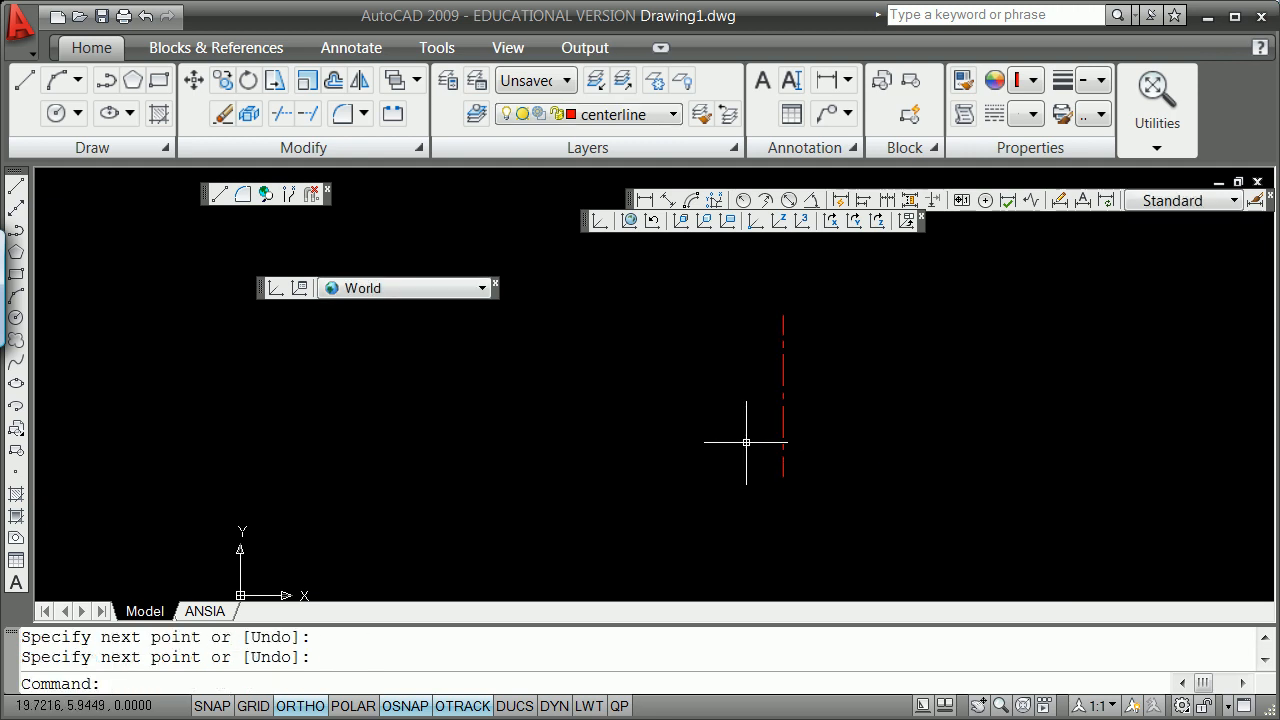
# Step: Turn off Ortho and draw a line from the vertical centerline's upper endpoint to the relative point @-12,9
pyautogui.click(17, 184)
pyautogui.keyDown('shift'); pyautogui.rightClick(566, 297); pyautogui.keyUp('shift')
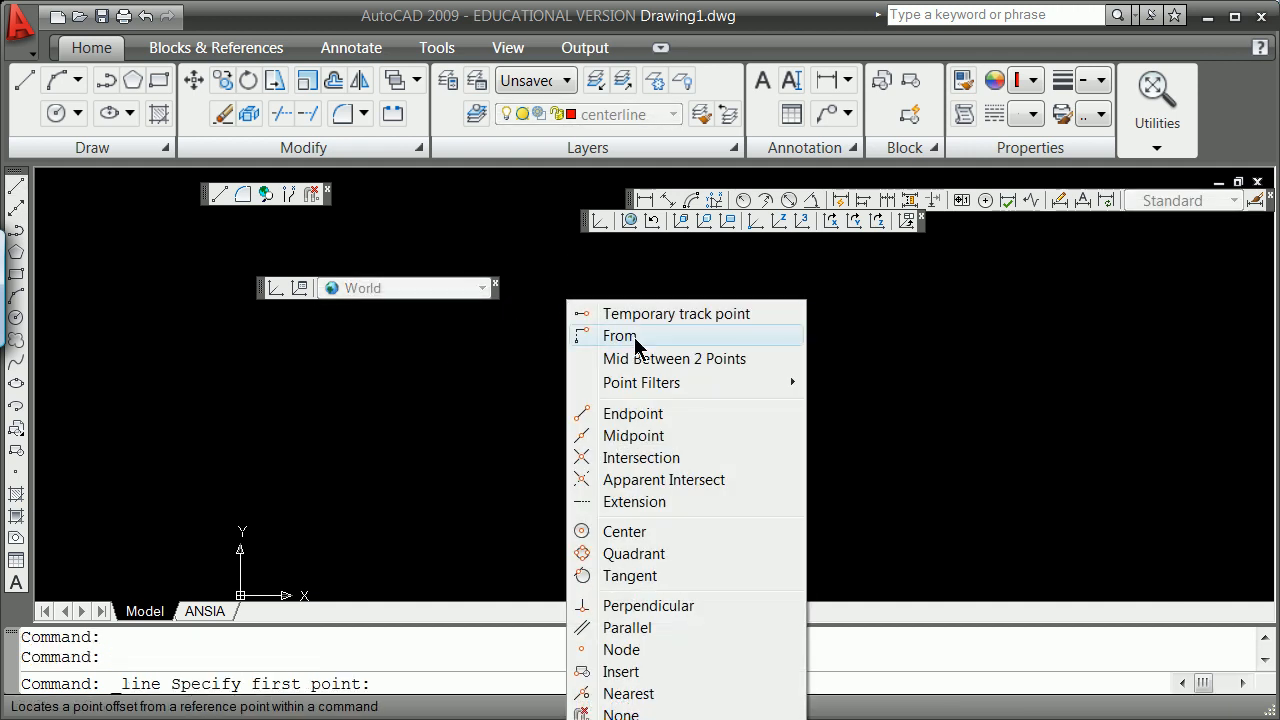
pyautogui.click(630, 411)
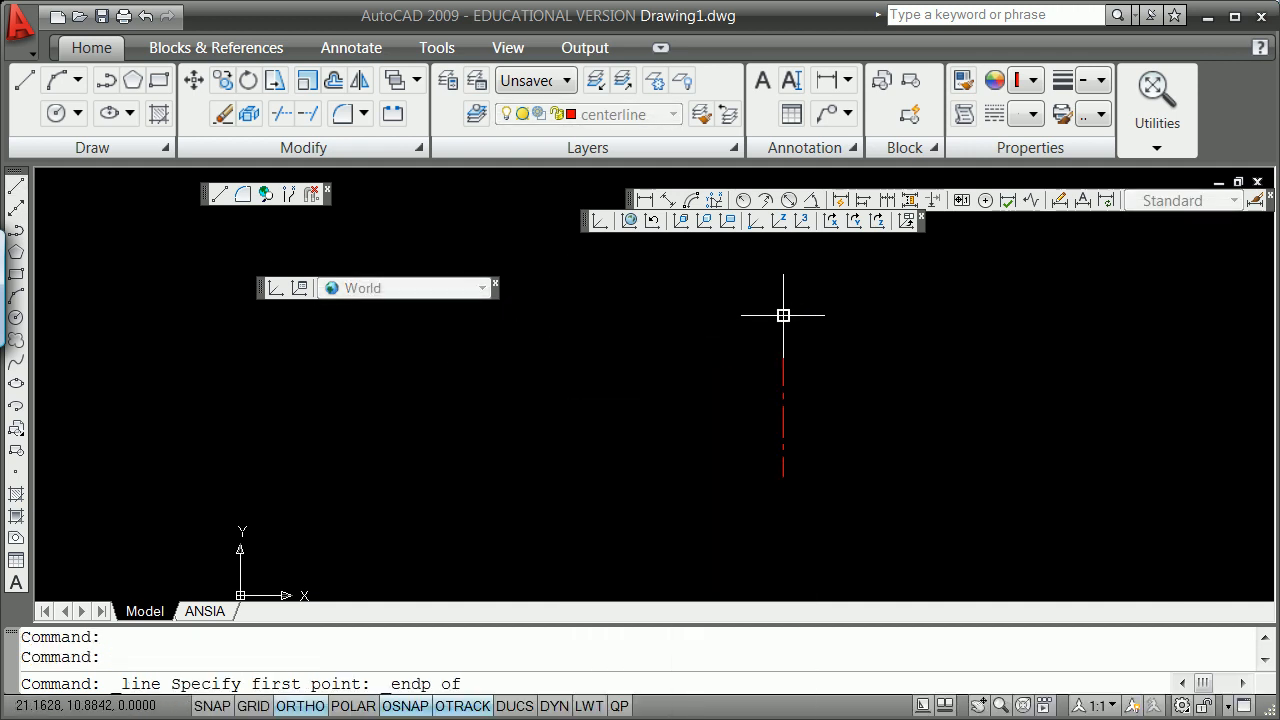
pyautogui.click(783, 316)
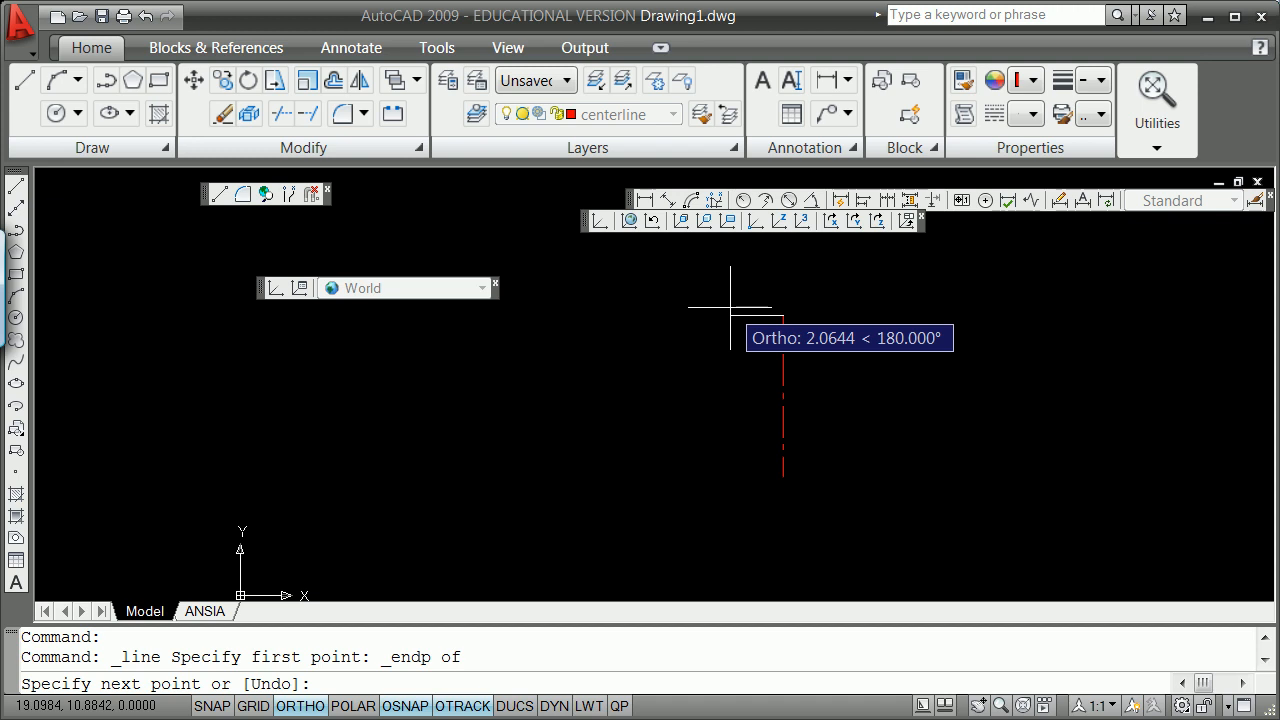
pyautogui.press('F8')
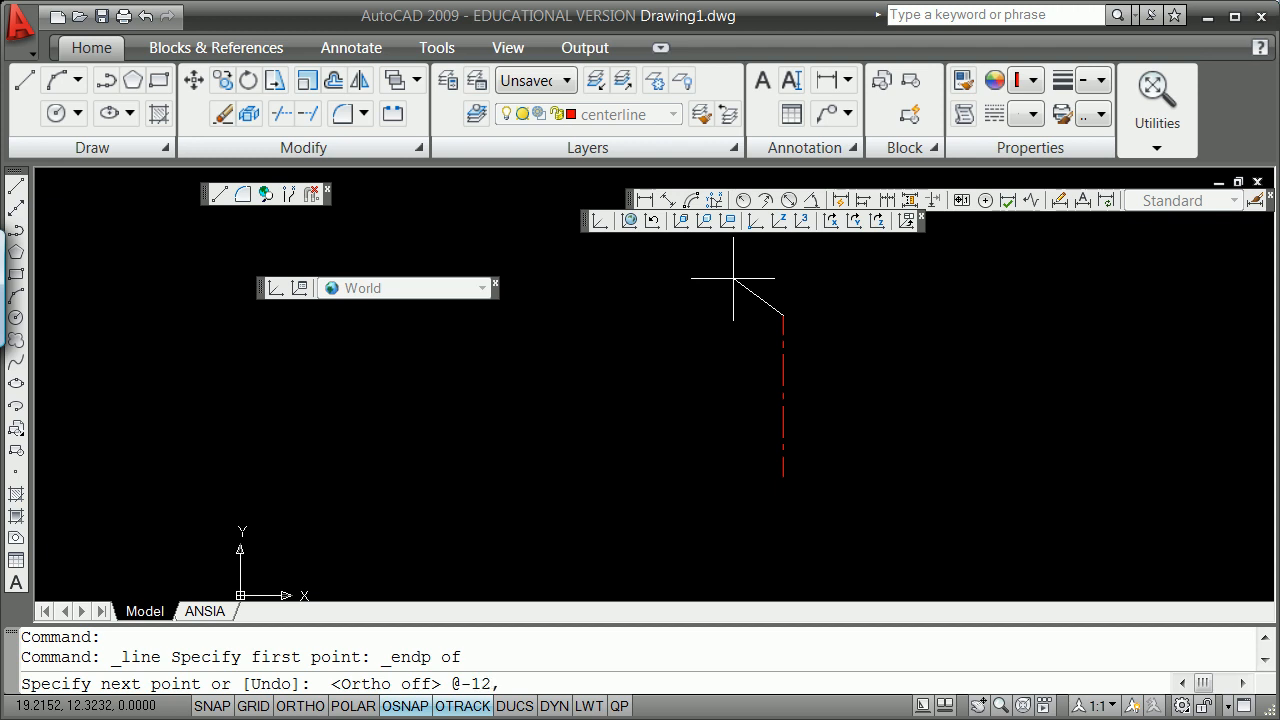
pyautogui.press('Return')
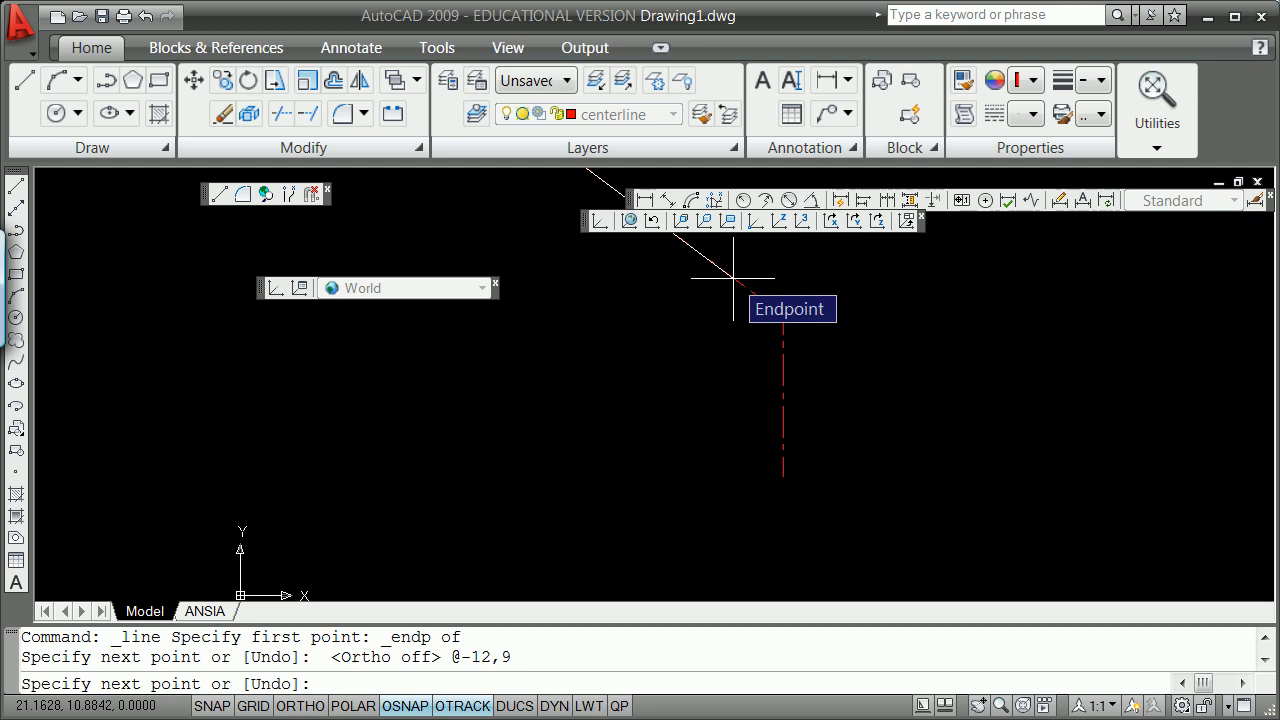
pyautogui.press('Return')
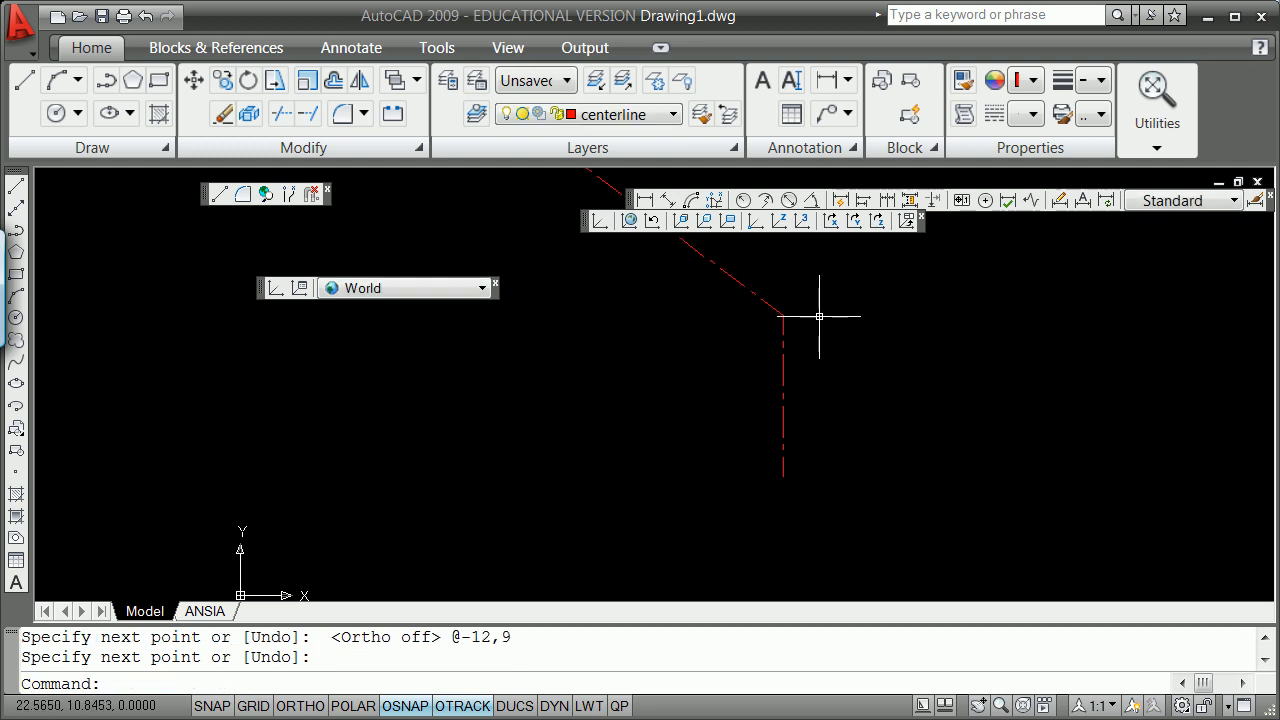
# Step: Erase the slanted centerline that starts at the vertical line's upper endpoint
pyautogui.scroll(-1, 818, 316)
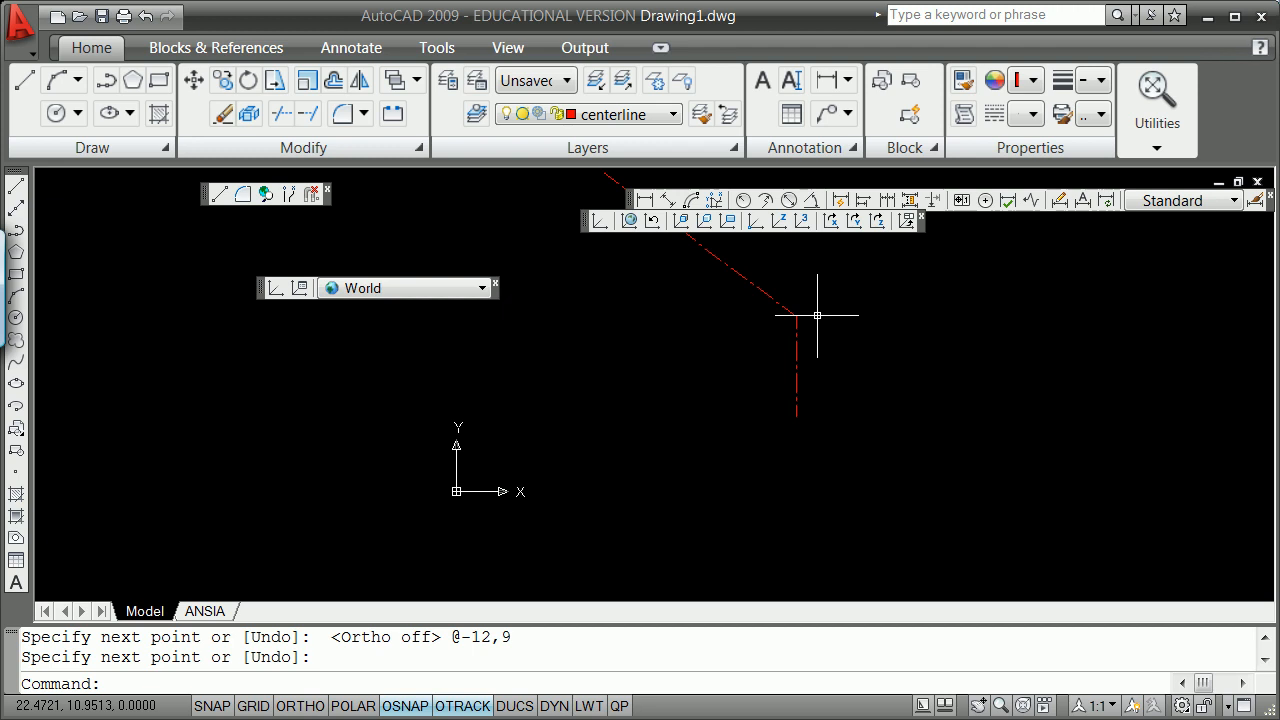
pyautogui.press('Return')
pyautogui.click(758, 286)
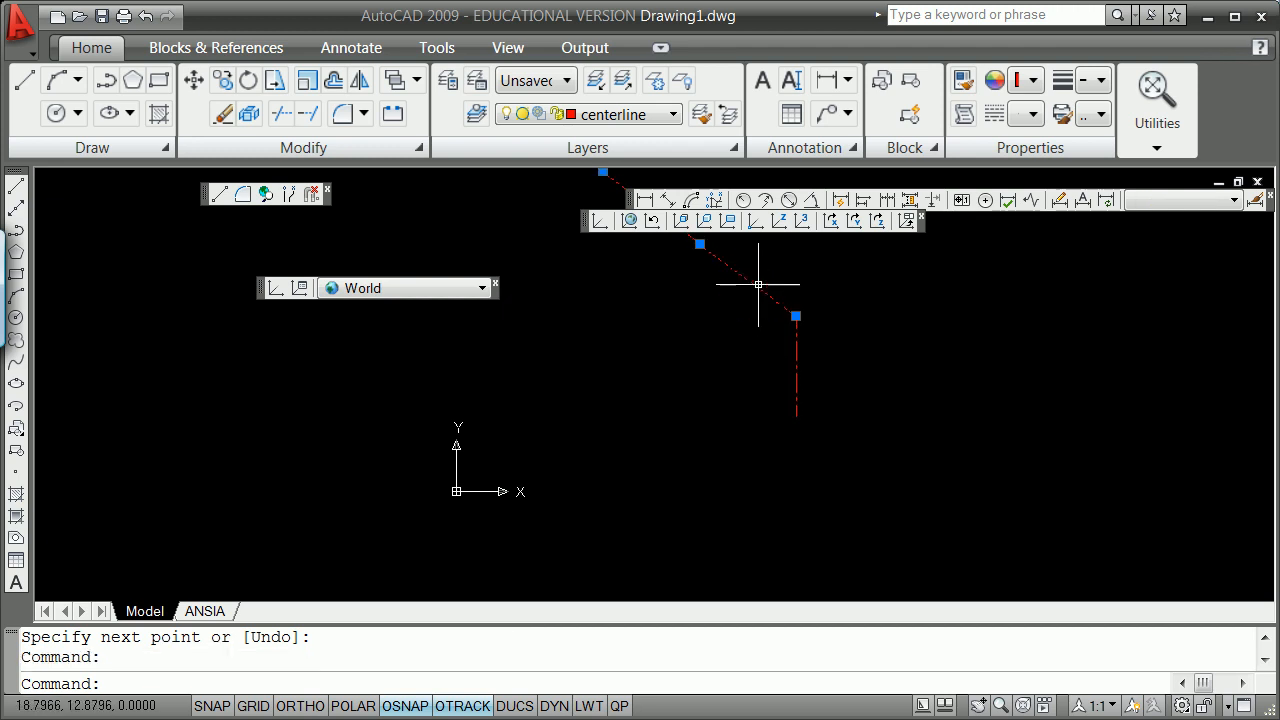
pyautogui.write('e')
pyautogui.press('Return')
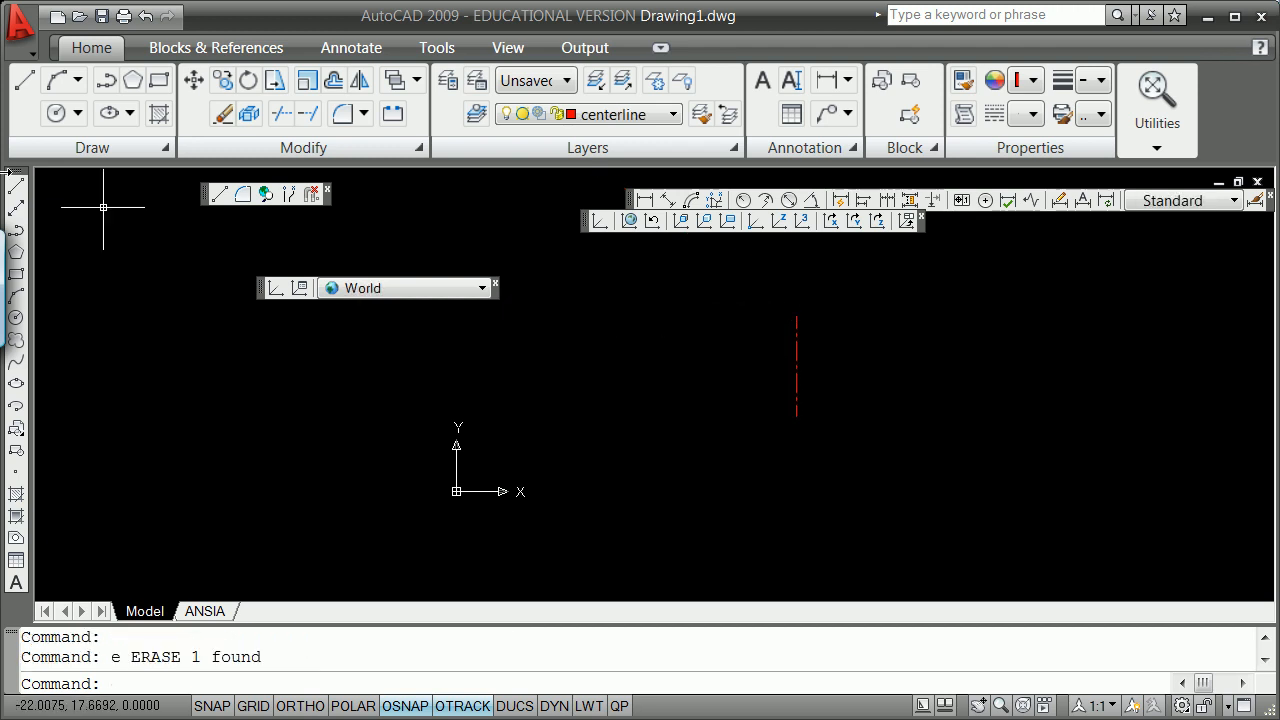
# Step: Draw a line from the vertical centerline's upper endpoint to the relative point @-12,5
pyautogui.click(16, 185)
pyautogui.keyDown('shift'); pyautogui.rightClick(433, 262); pyautogui.keyUp('shift')
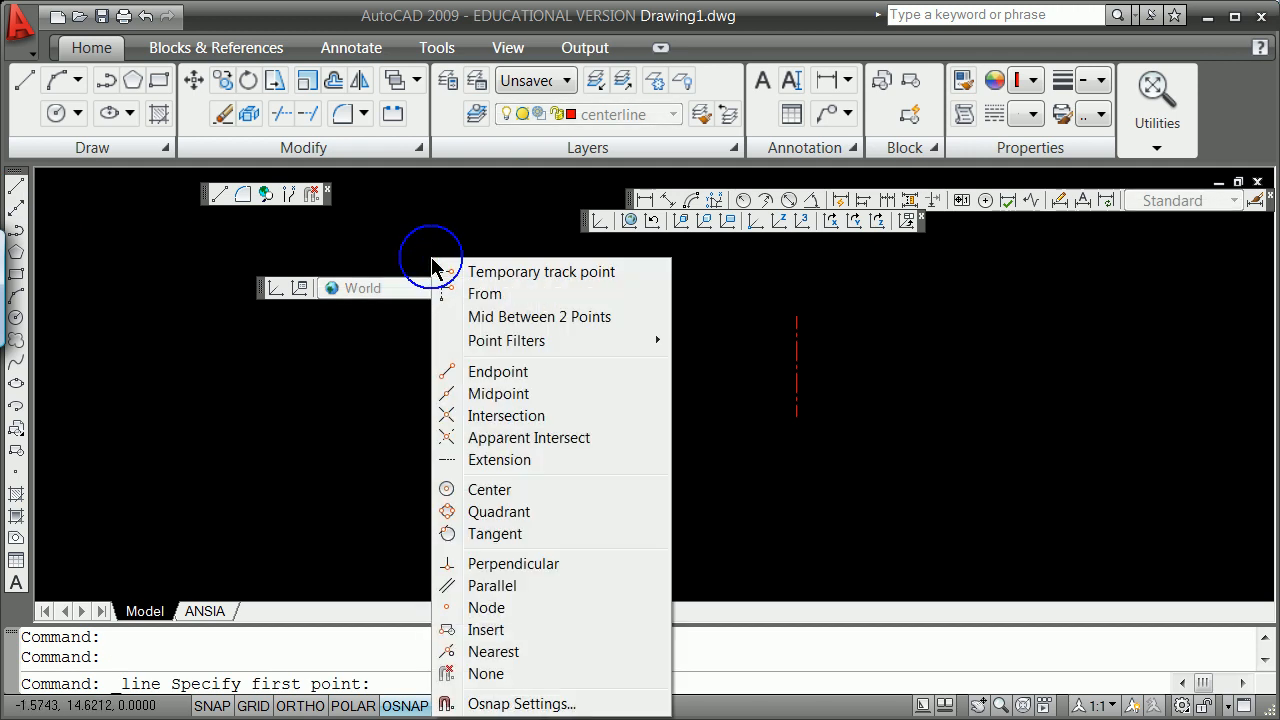
pyautogui.click(486, 371)
pyautogui.click(795, 316)
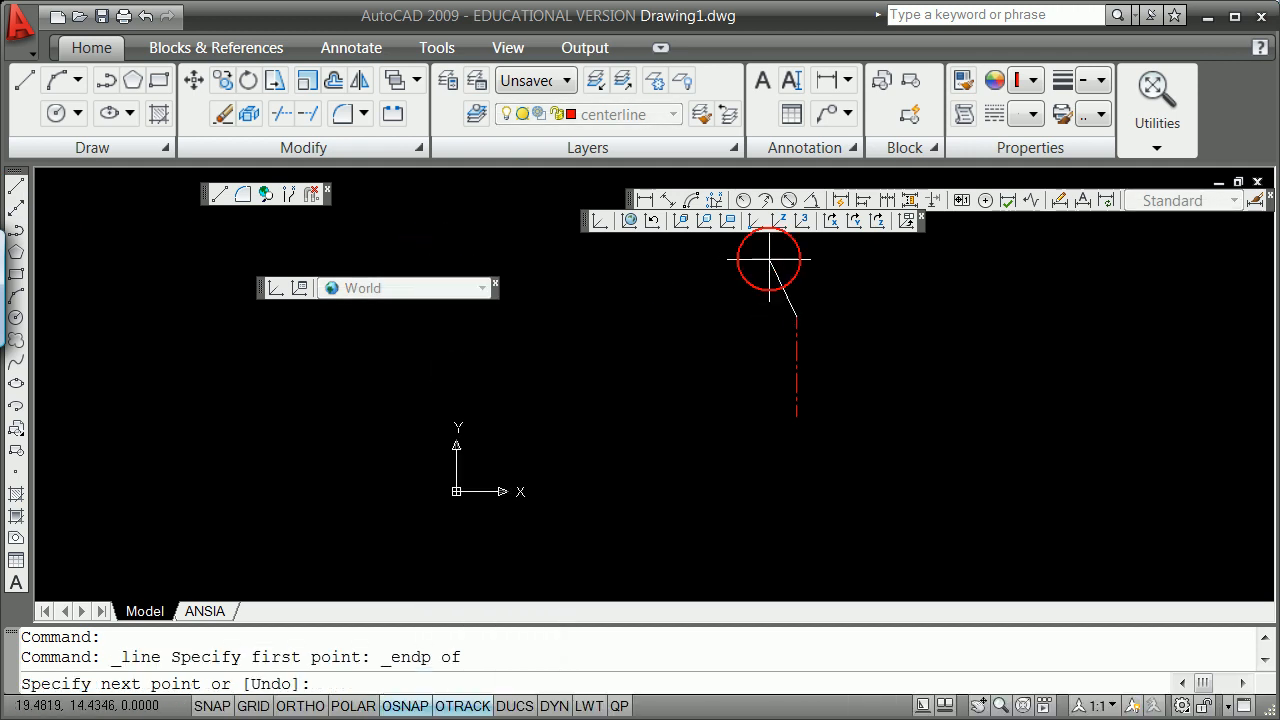
pyautogui.write('@')
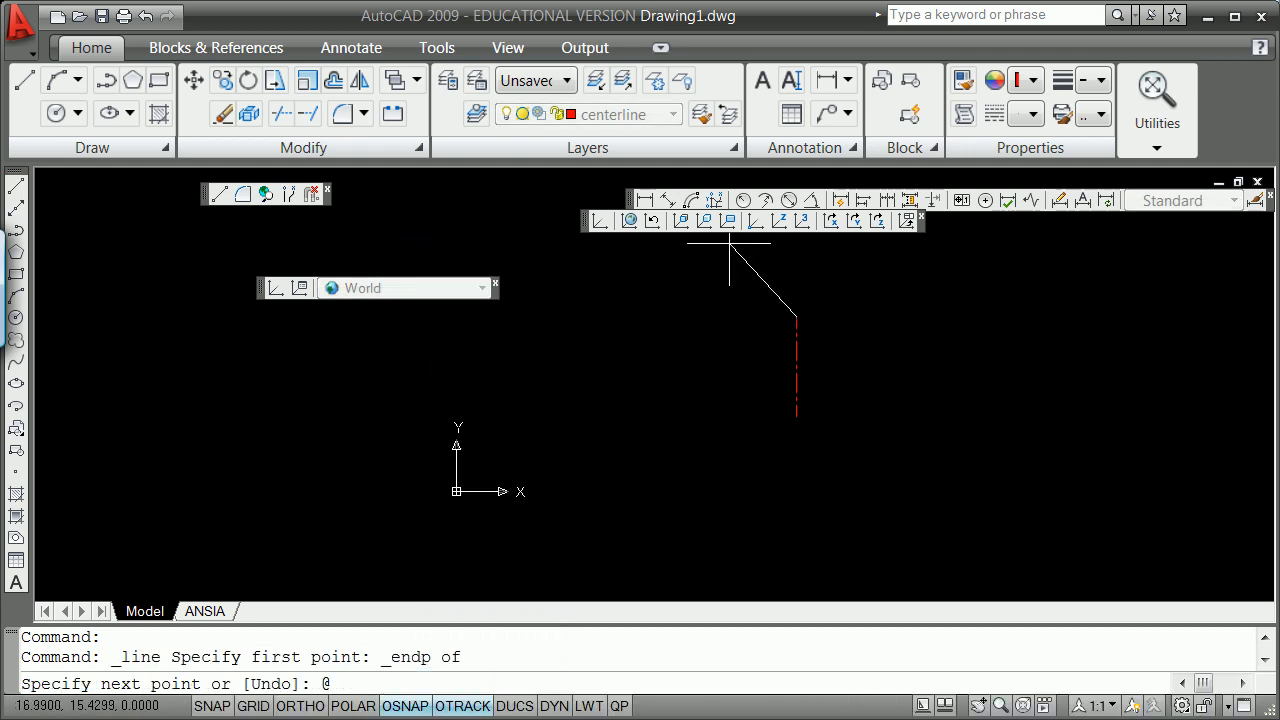
pyautogui.write('-12,5')
pyautogui.press('Return')
pyautogui.press('Escape')
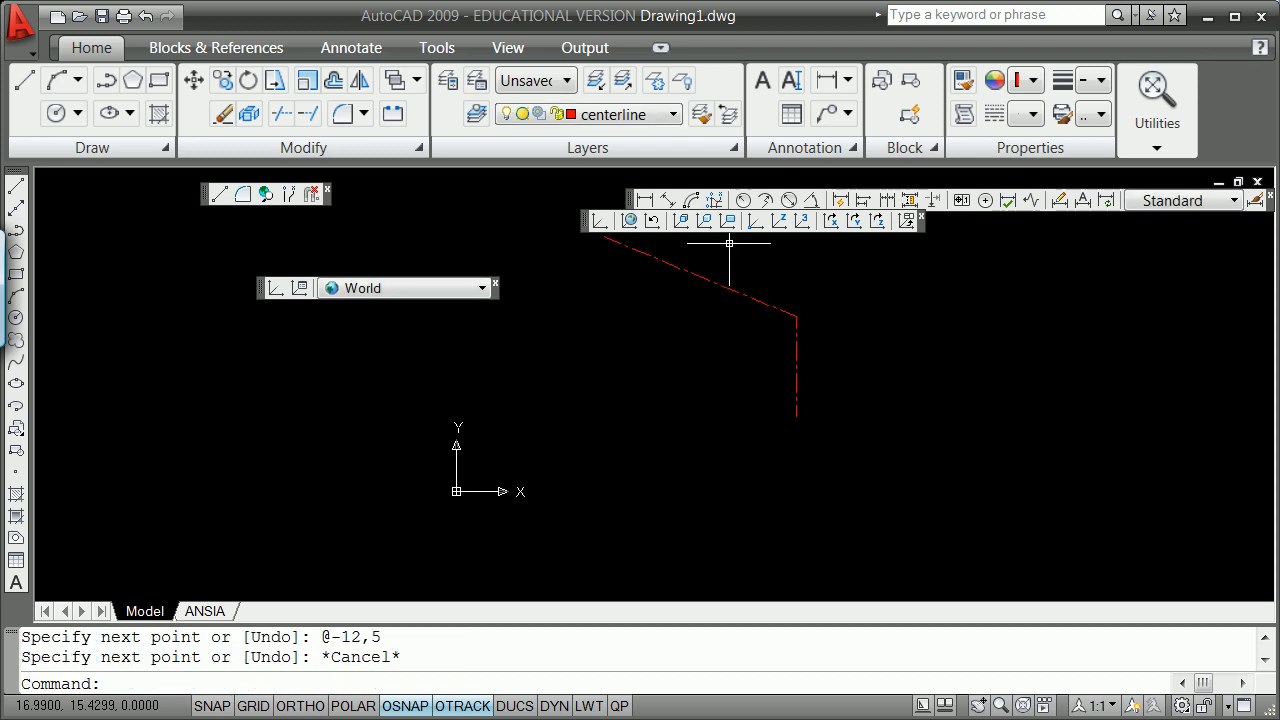
# Step: Draw a second slanted centerline from the vertical centerline's upper endpoint to the relative point @-12,-9
pyautogui.write('l')
pyautogui.press('Return')
pyautogui.write('end')
pyautogui.press('Return')
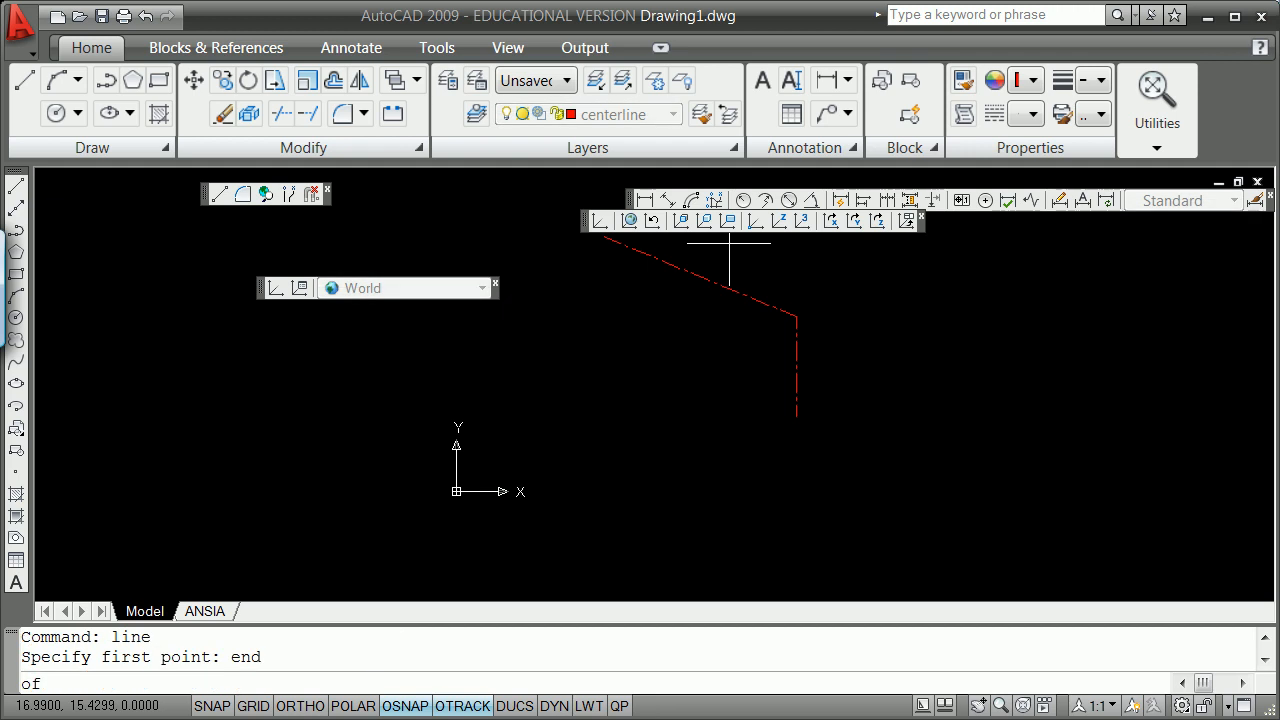
pyautogui.click(795, 316)
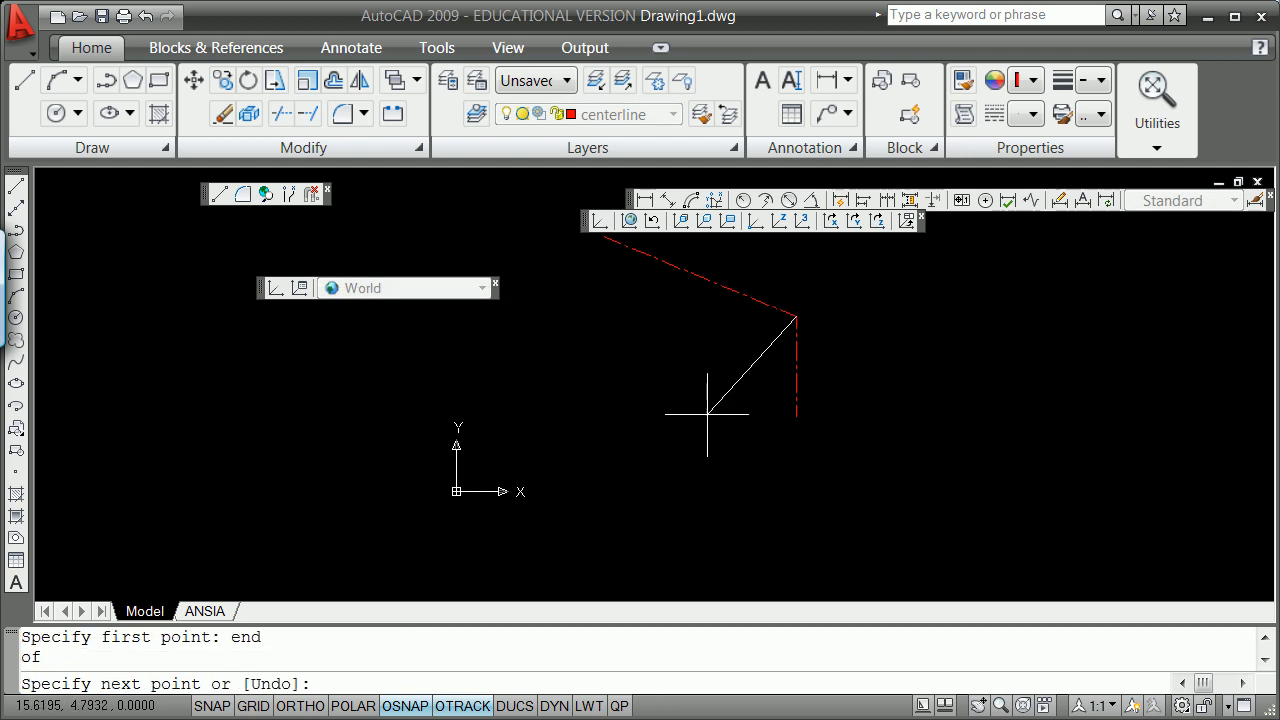
pyautogui.write('@-12,-9')
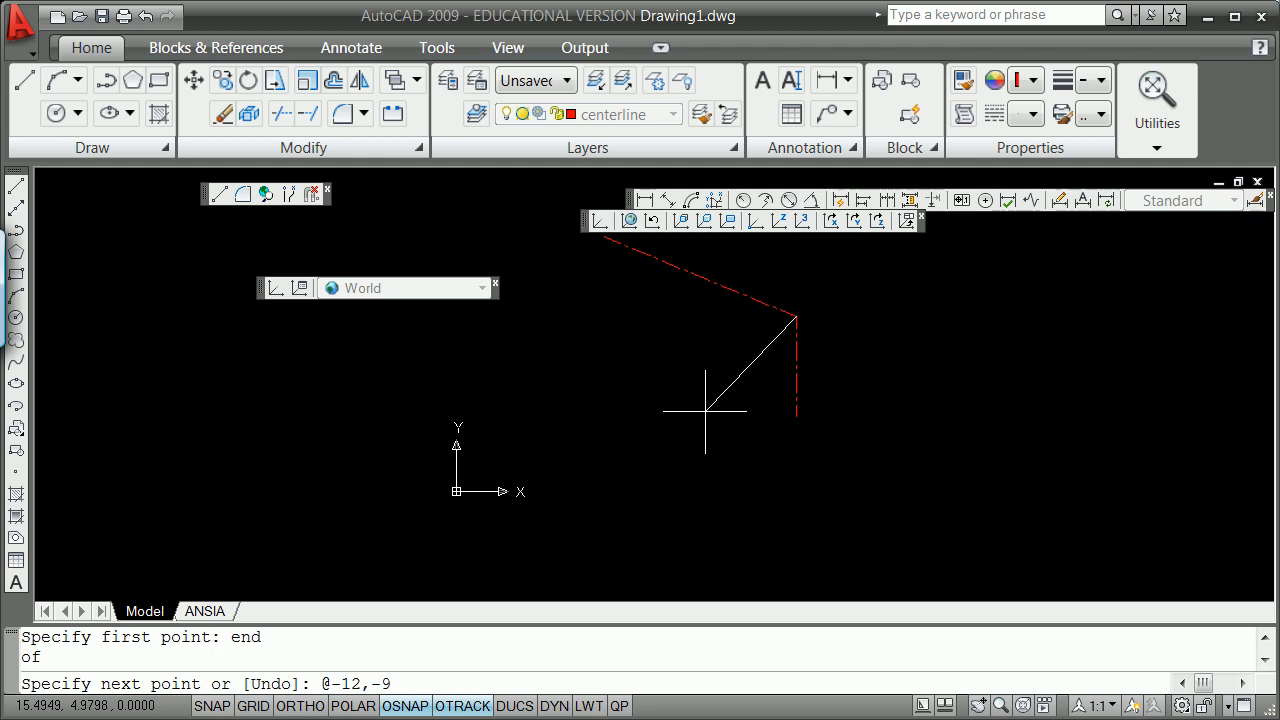
pyautogui.press('Return')
pyautogui.press('Return')
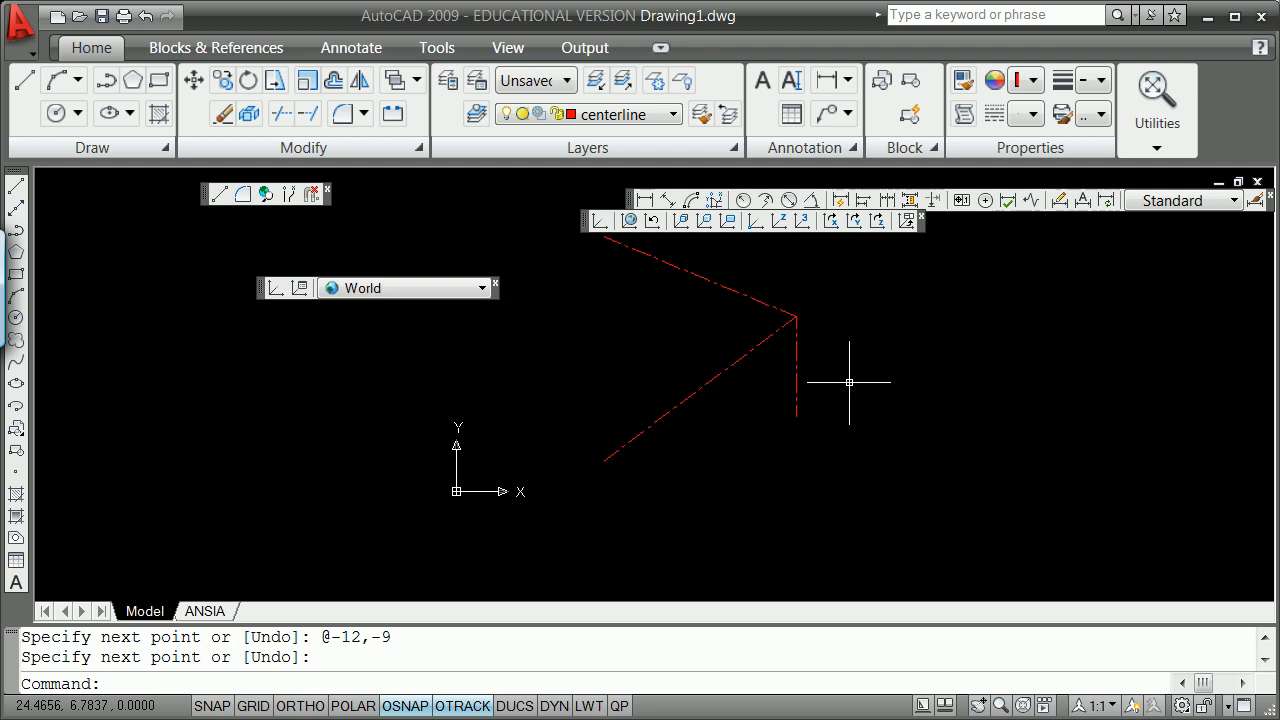
pyautogui.write('ine')
pyautogui.press('Return')
pyautogui.write('end')
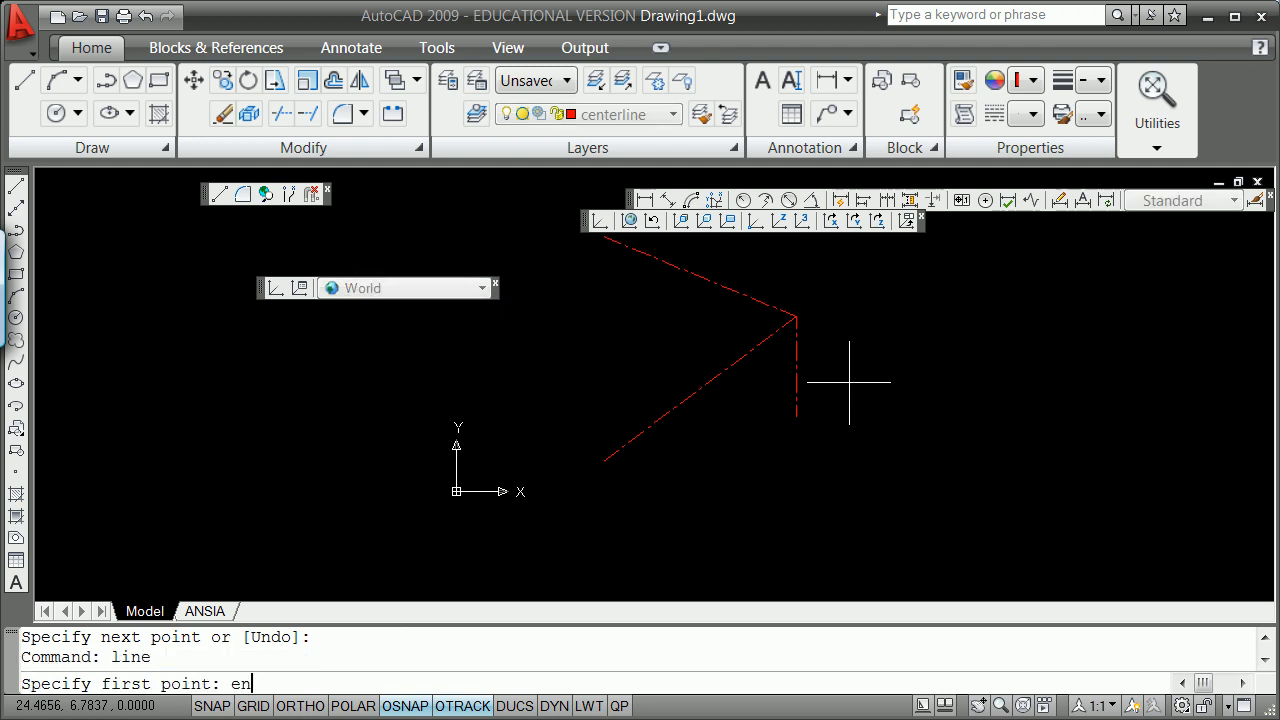
pyautogui.press('Return')
pyautogui.press('Escape')
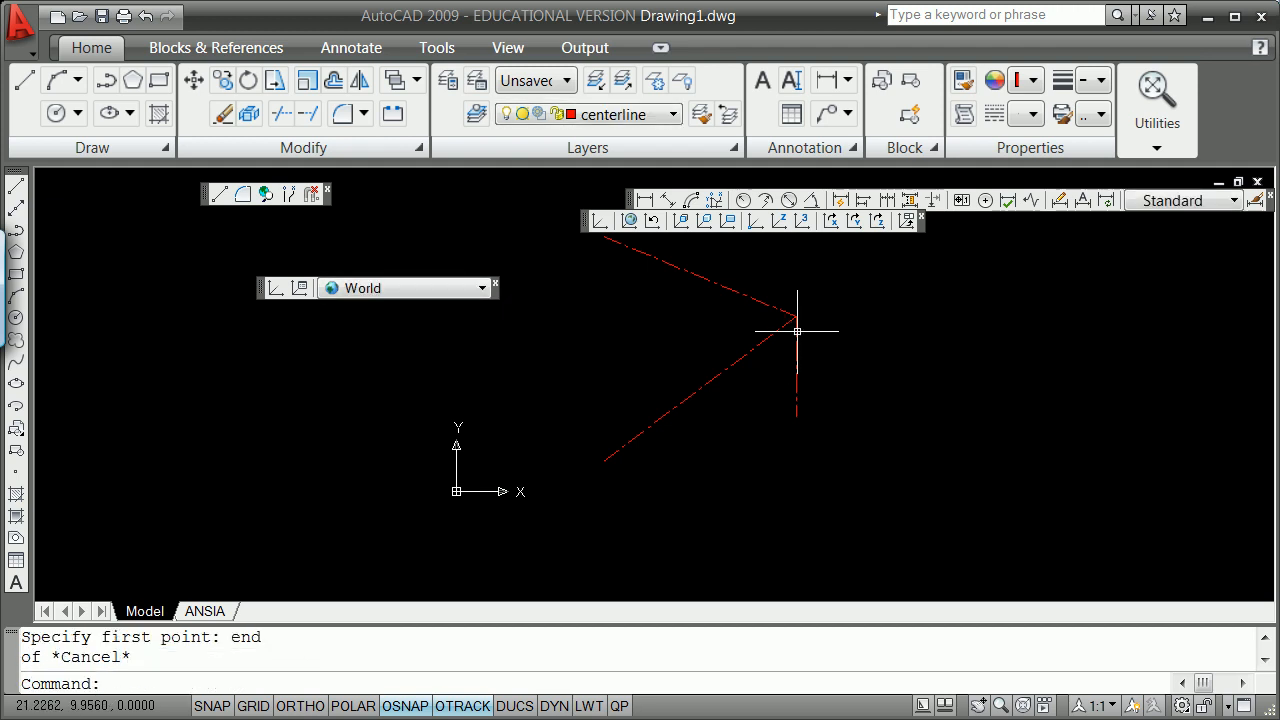
# Step: Draw a circle of radius 5 centered on the shared endpoint of the three centerlines
pyautogui.write('circle')
pyautogui.press('Return')
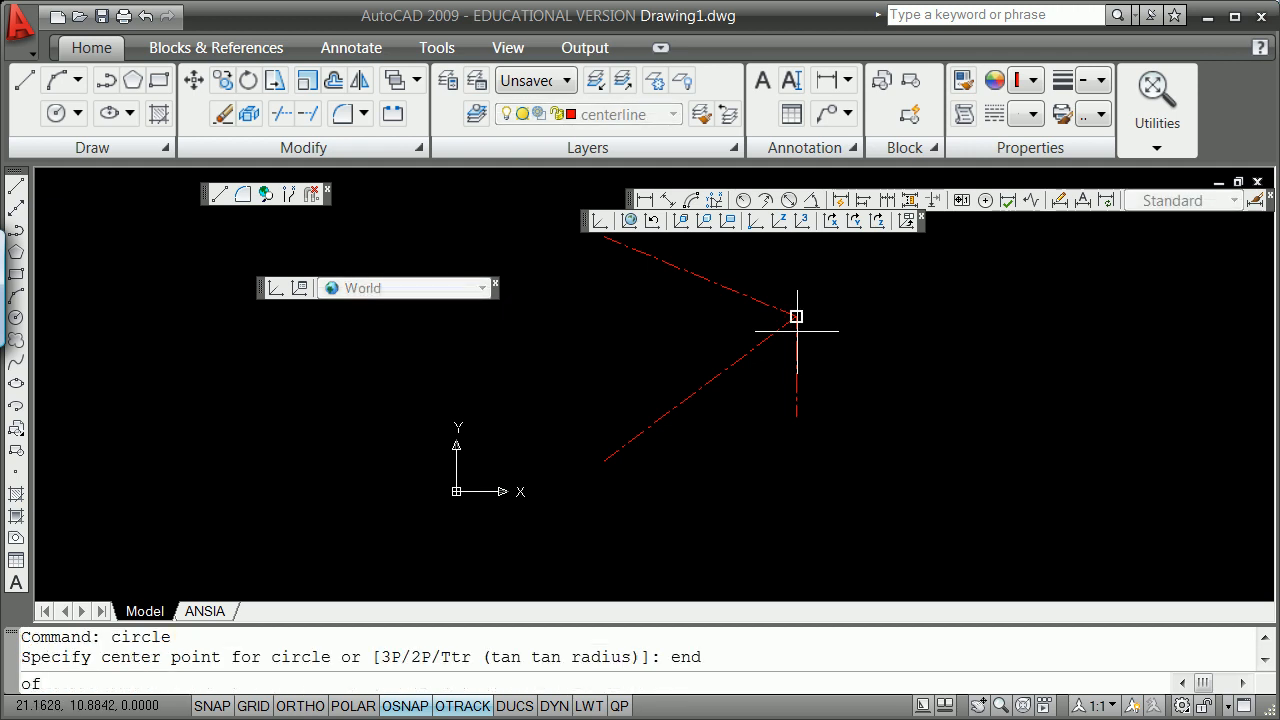
pyautogui.click(796, 317)
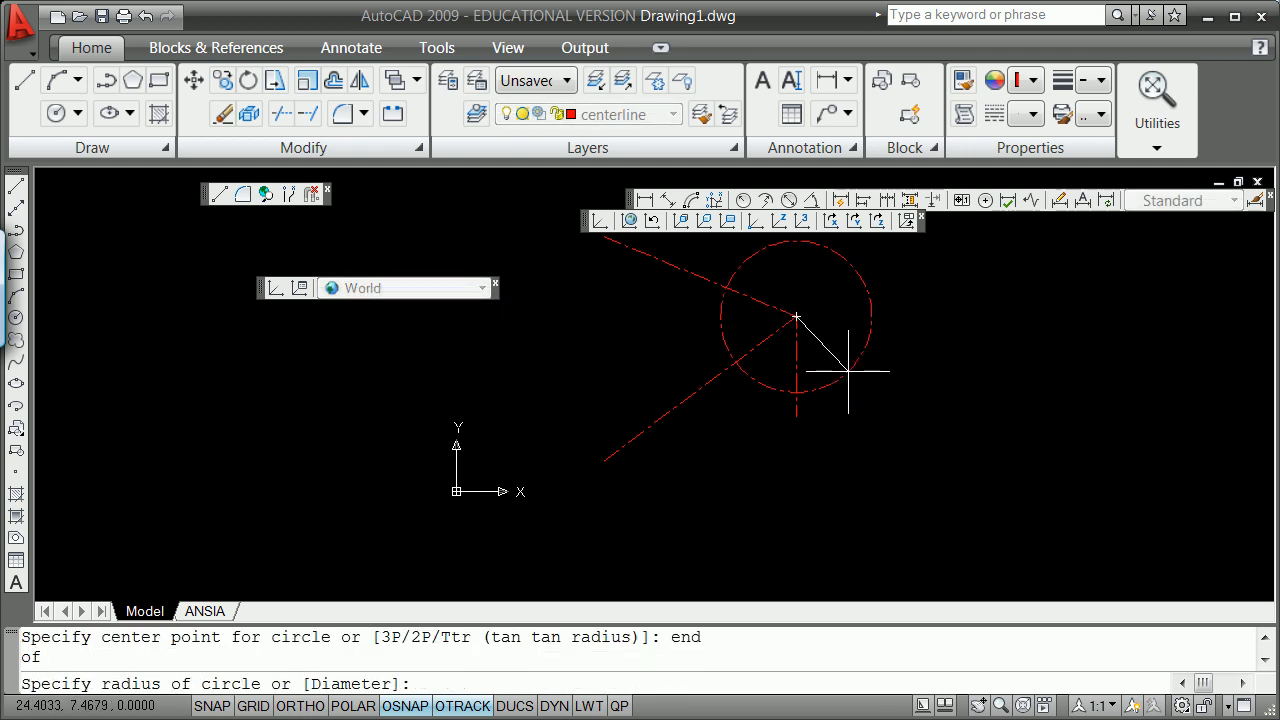
pyautogui.write('5')
pyautogui.press('Return')
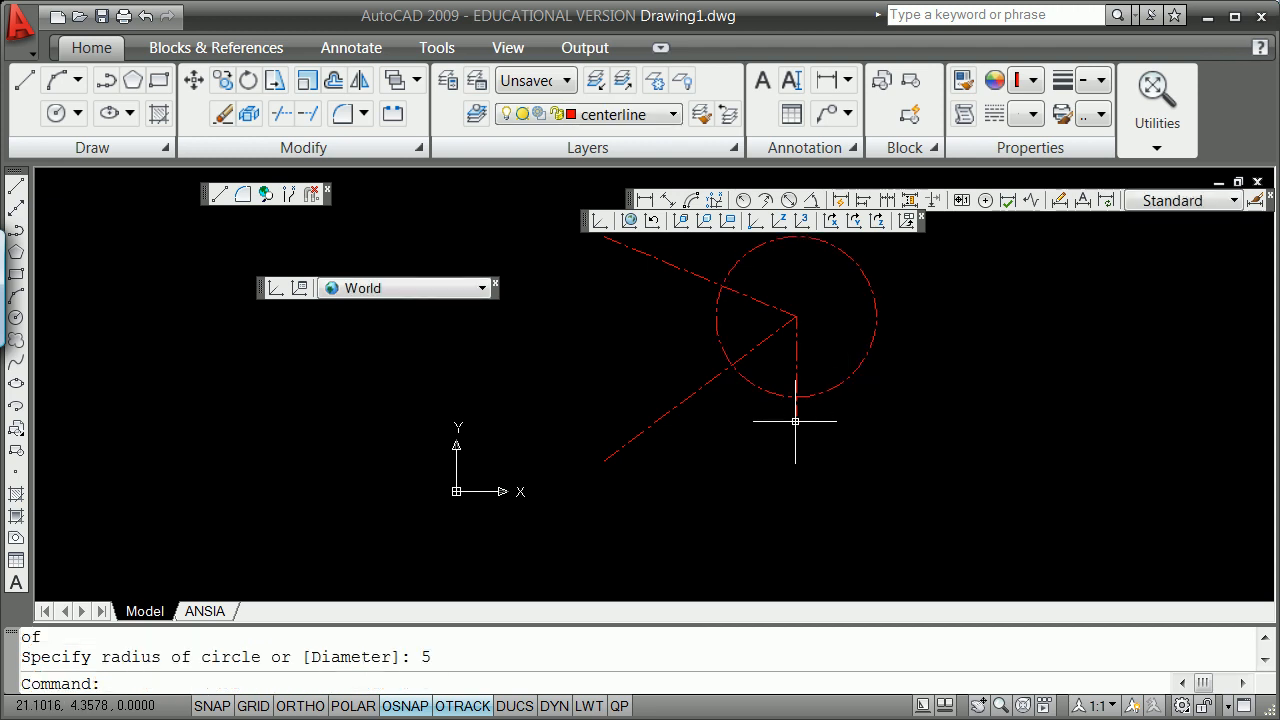
pyautogui.write('line')
pyautogui.press('Return')
pyautogui.write('ecify first point: e')
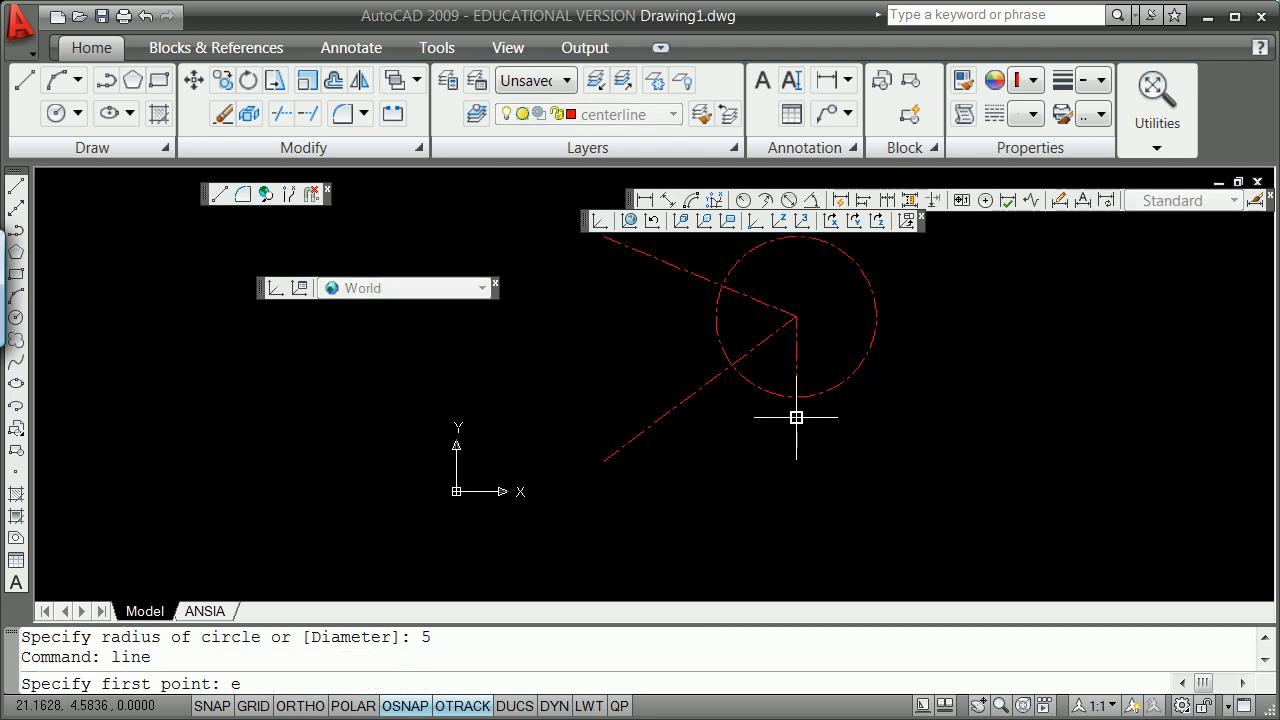
pyautogui.press('Escape')
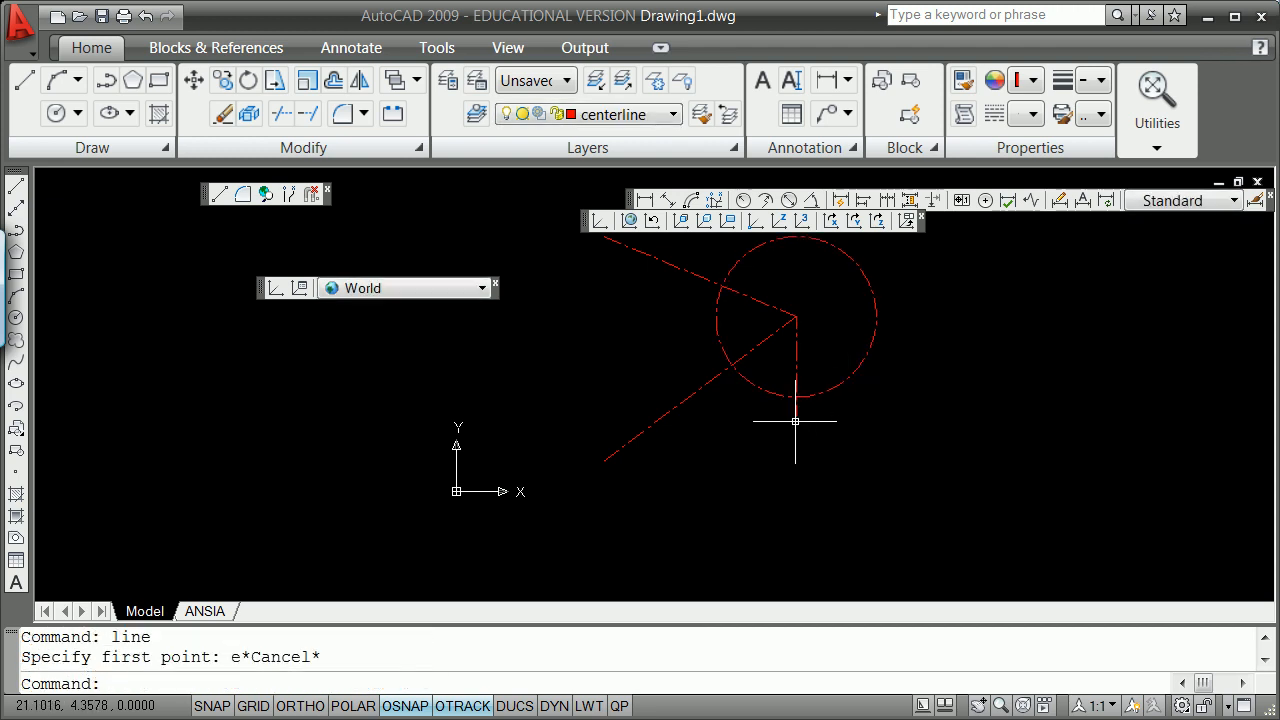
# Step: Make the object layer current and draw a line from the circle's center to the intersection of the circle and the vertical centerline
pyautogui.click(669, 114)
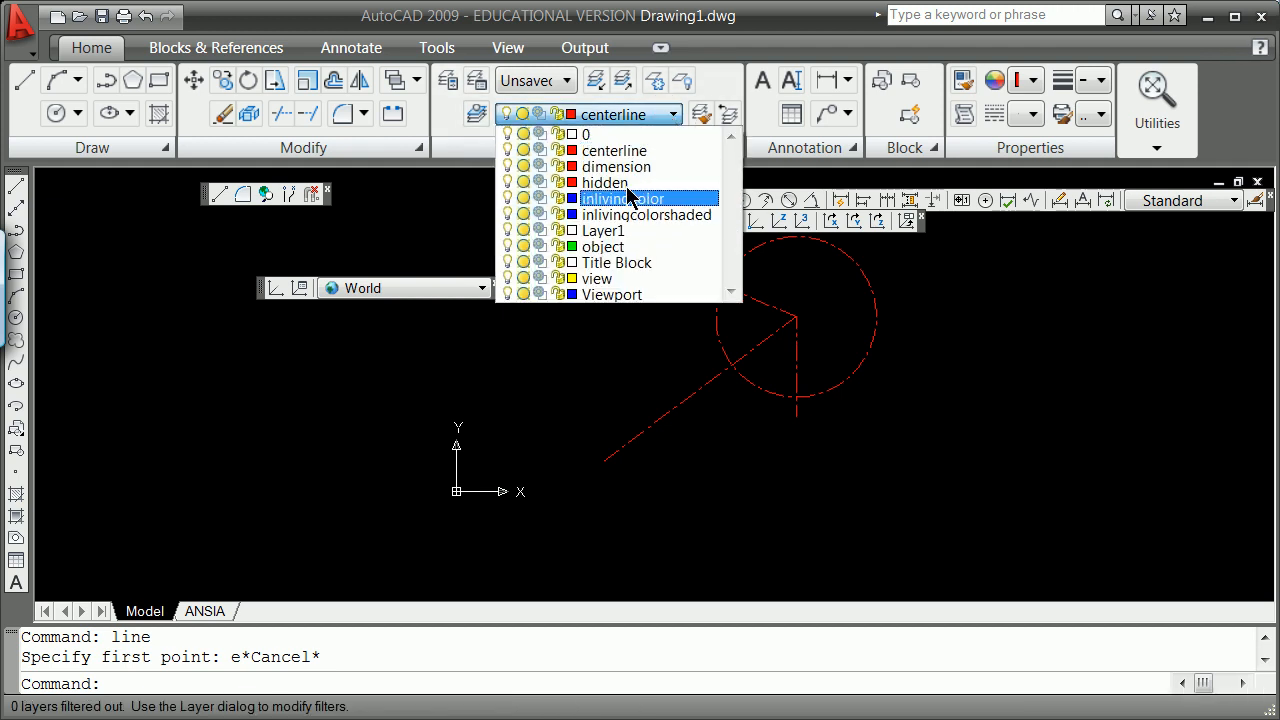
pyautogui.click(604, 247)
pyautogui.write('line')
pyautogui.press('Return')
pyautogui.write('end')
pyautogui.press('Return')
pyautogui.click(796, 320)
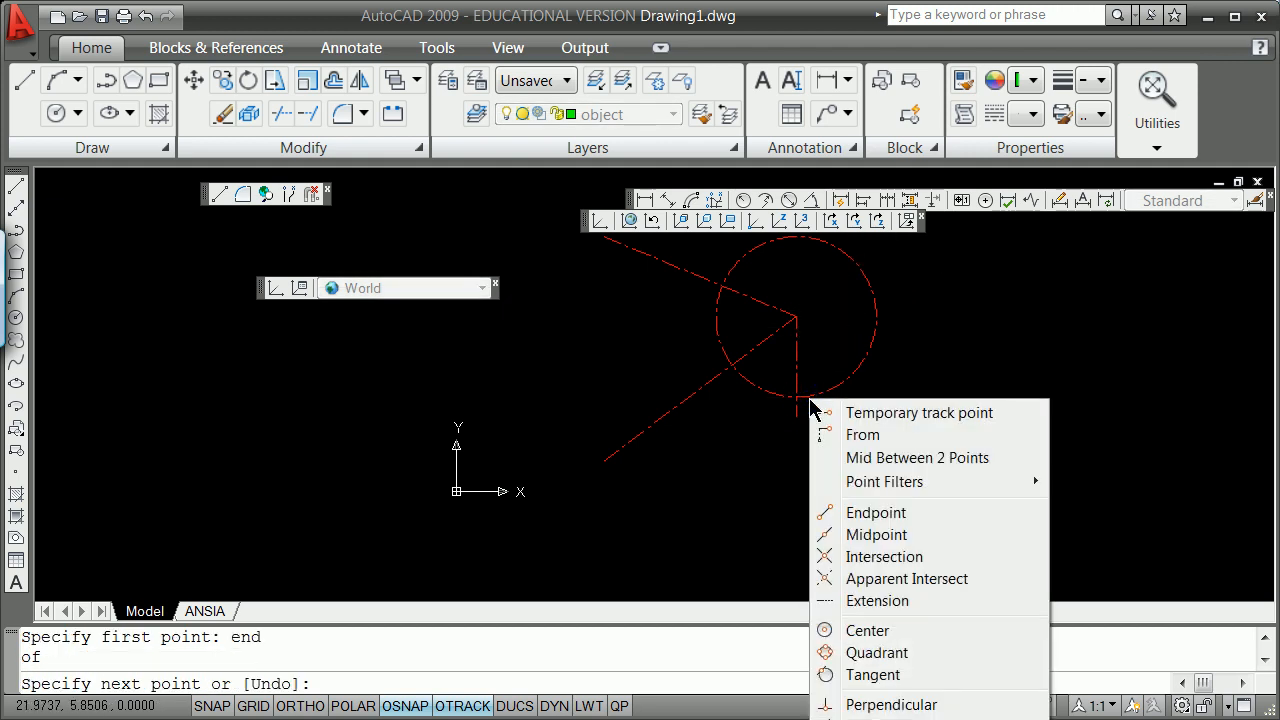
pyautogui.keyDown('shift'); pyautogui.rightClick(810, 398); pyautogui.keyUp('shift')
pyautogui.click(915, 557)
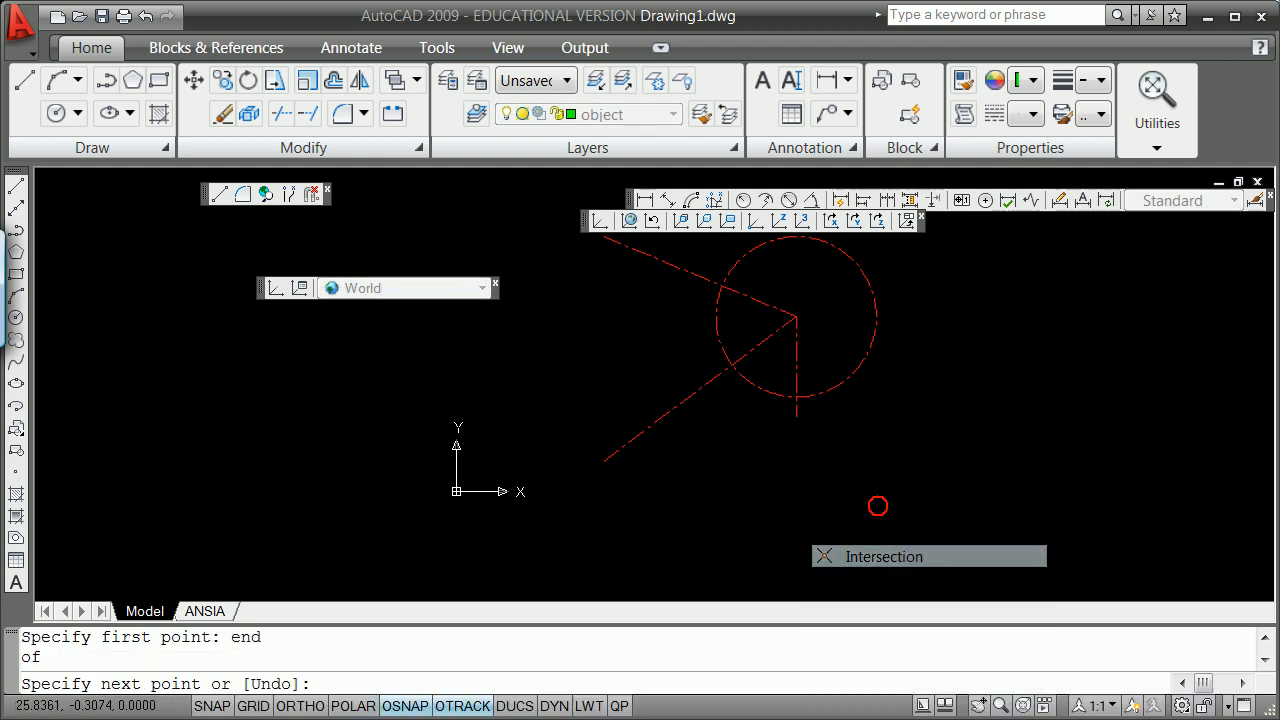
pyautogui.click(796, 398)
pyautogui.press('Return')
pyautogui.press('Escape')
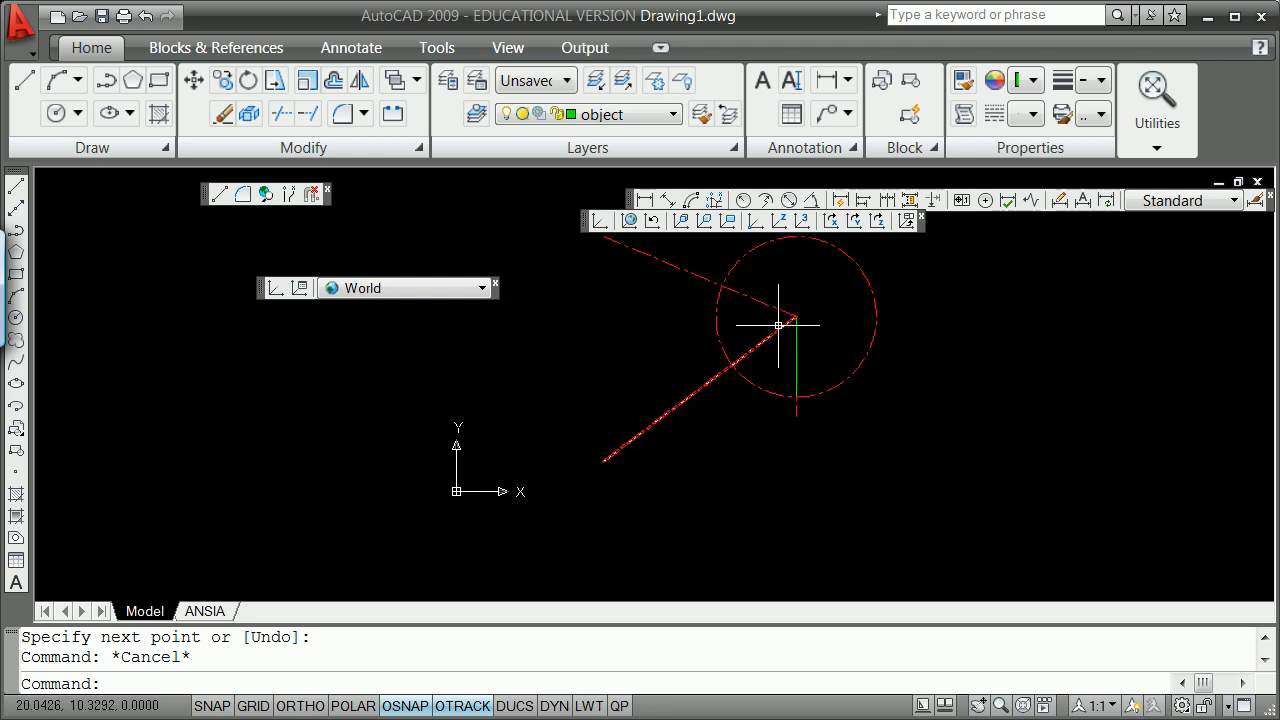
# Step: Turn on Quick Properties and set the color of the lower slanted centerline to Yellow
pyautogui.click(692, 390)
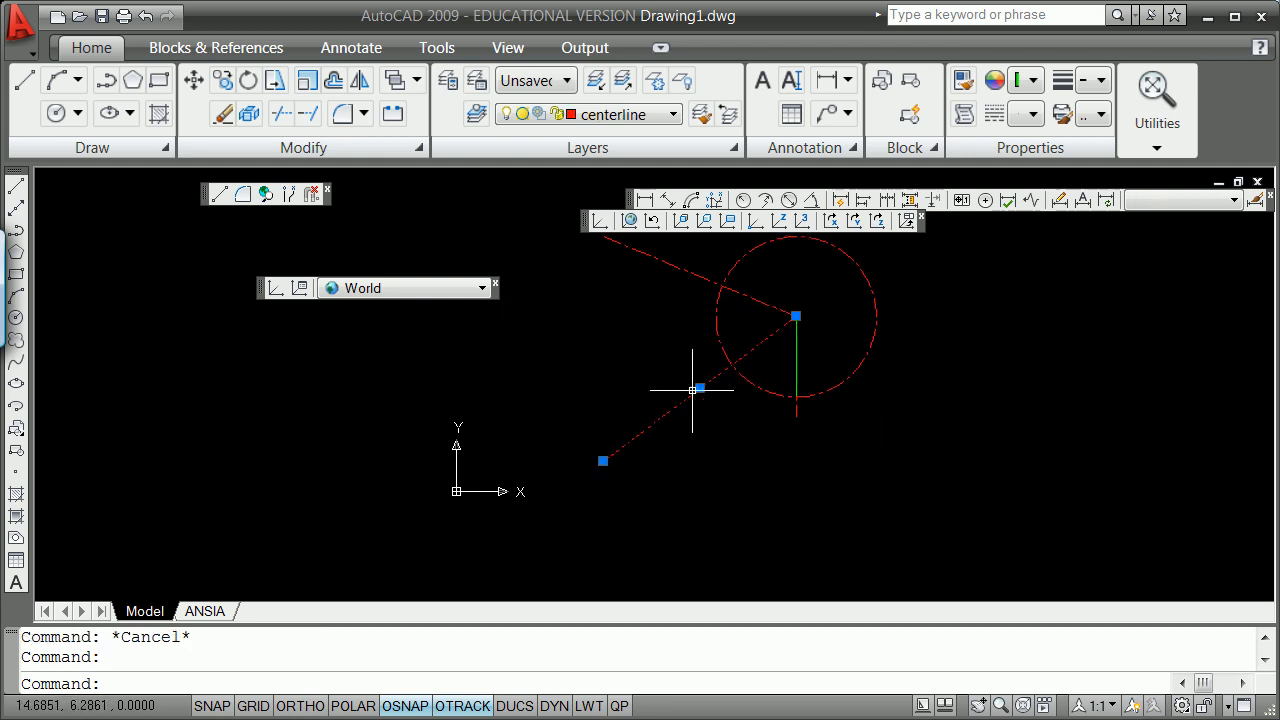
pyautogui.click(620, 706)
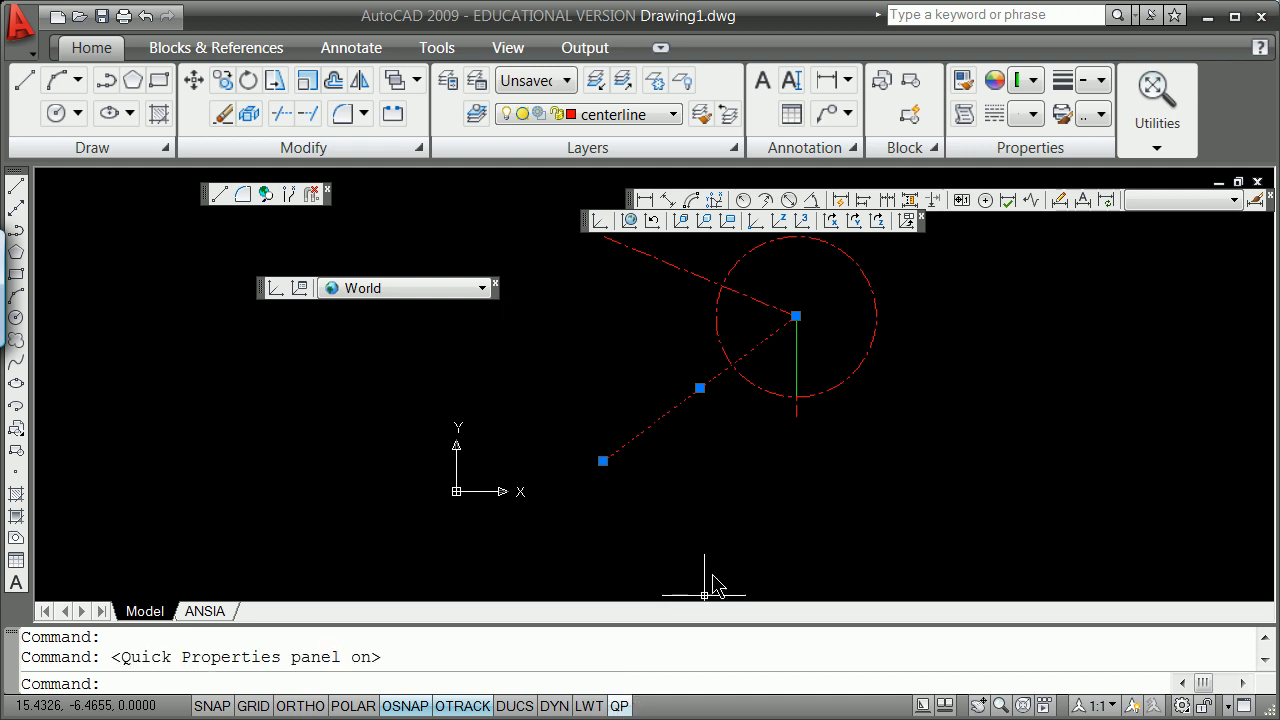
pyautogui.click(1231, 466)
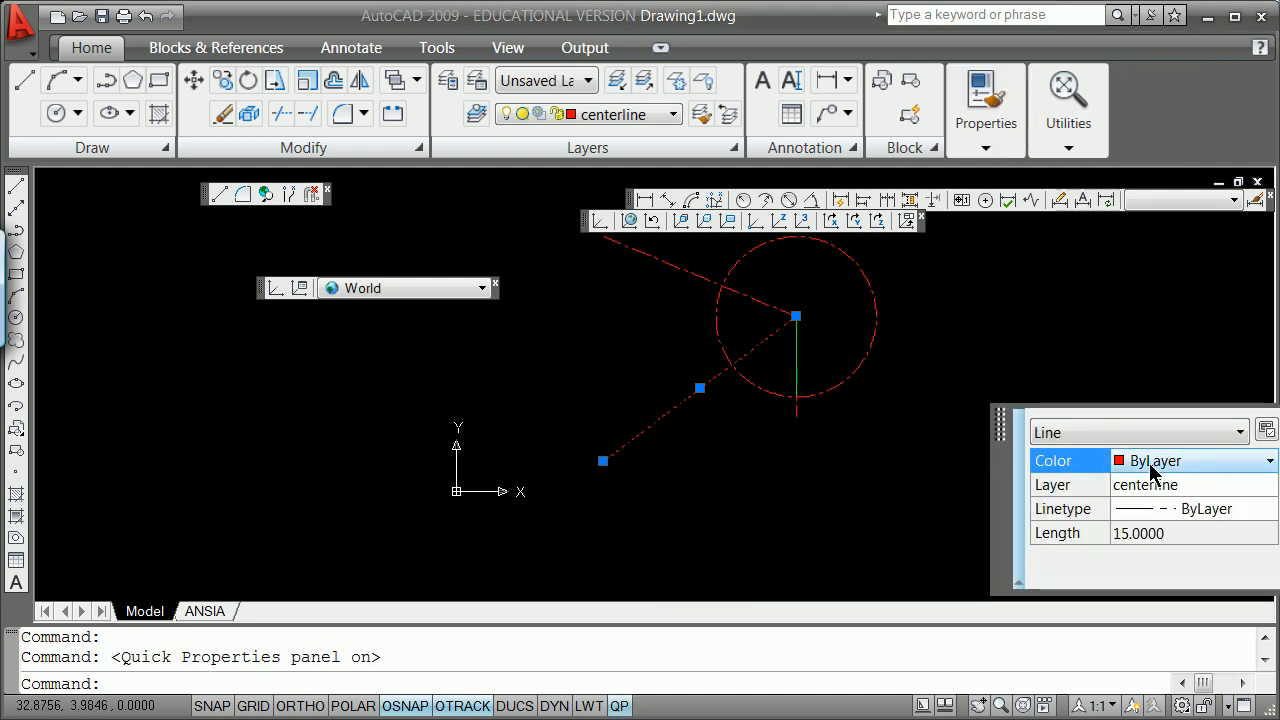
pyautogui.click(1270, 461)
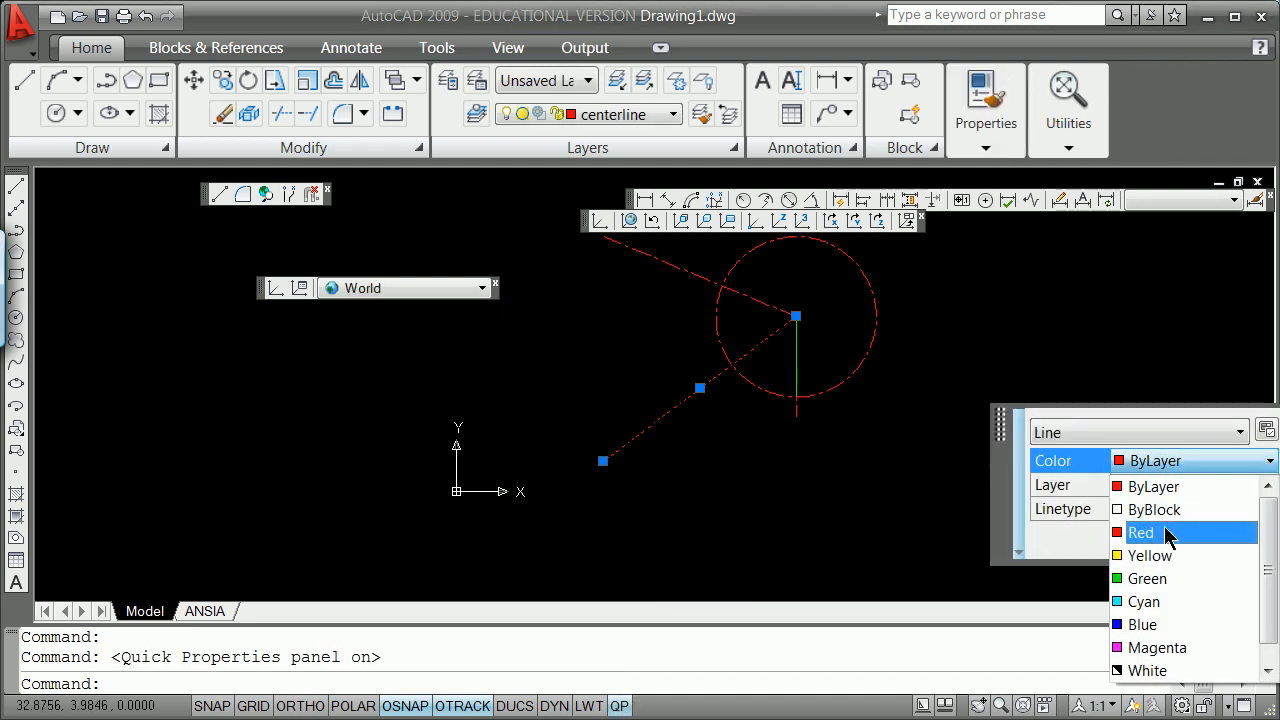
pyautogui.click(1152, 556)
pyautogui.press('Escape')
pyautogui.press('Escape')
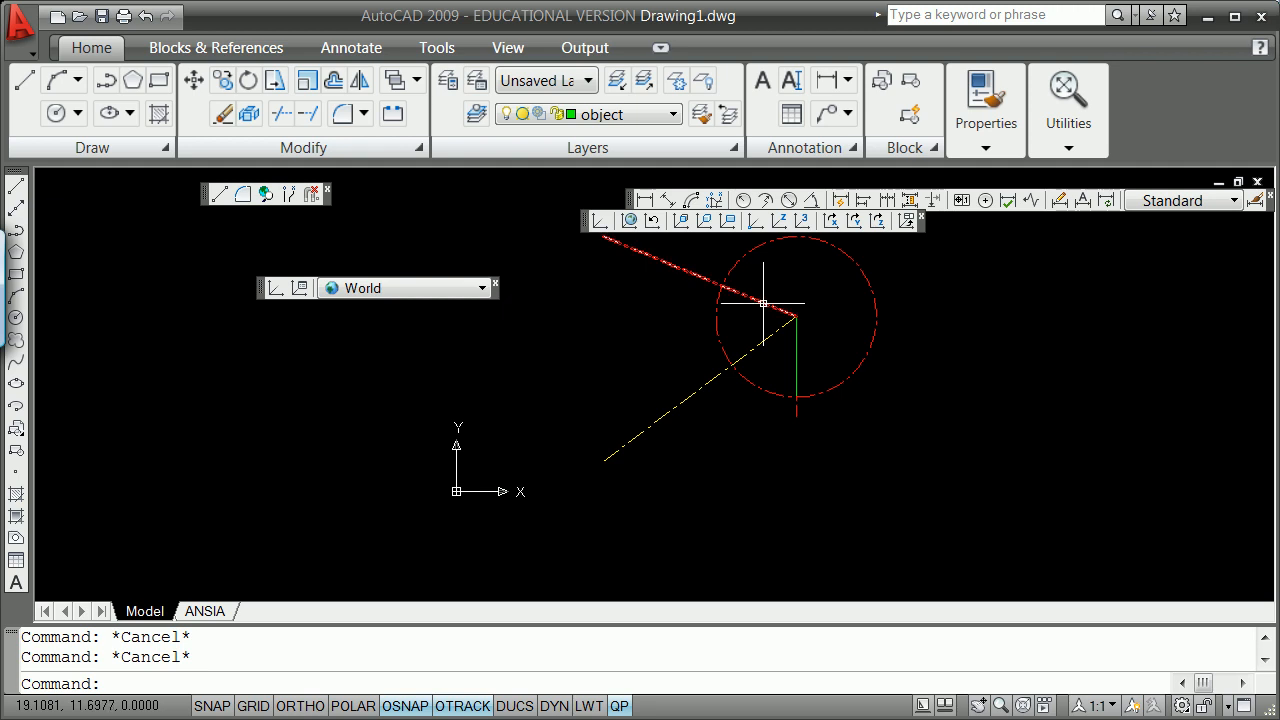
# Step: Copy the upper slanted centerline from its endpoint at the circle's center to the intersection of the circle and the vertical centerline
pyautogui.click(763, 307)
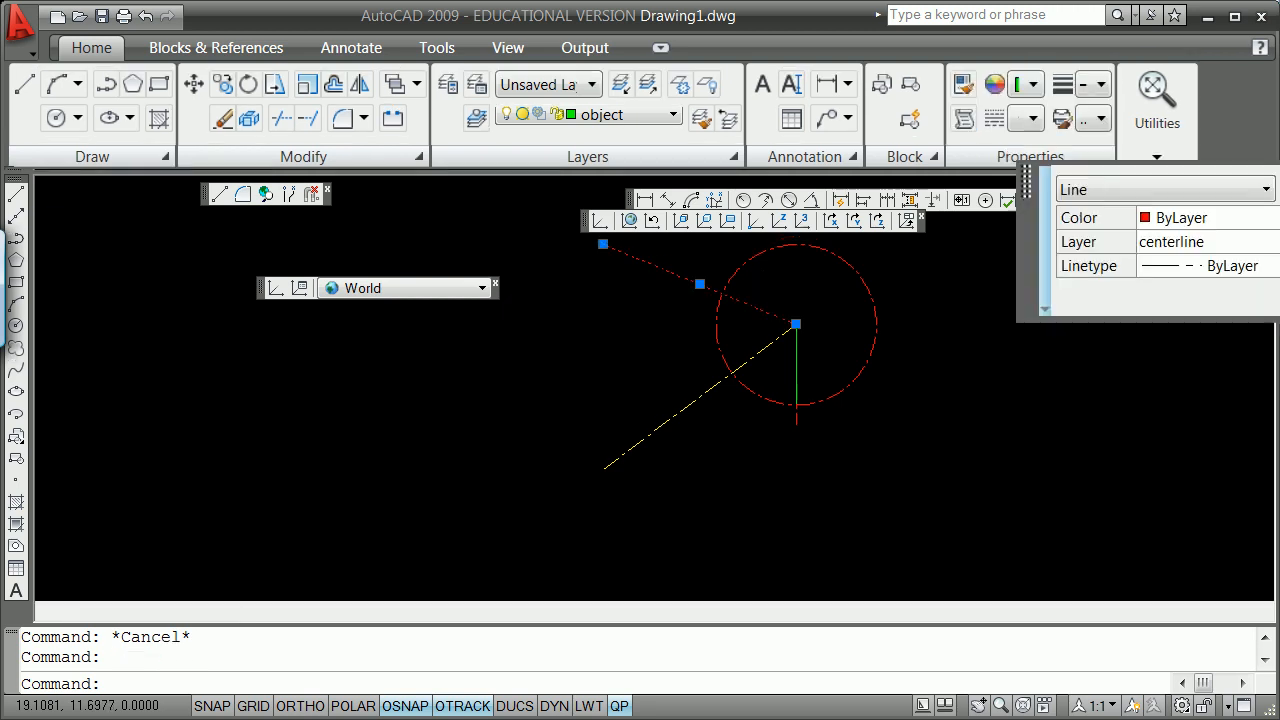
pyautogui.click(796, 320)
pyautogui.press('space')
pyautogui.press('space')
pyautogui.press('space')
pyautogui.press('space')
pyautogui.press('space')
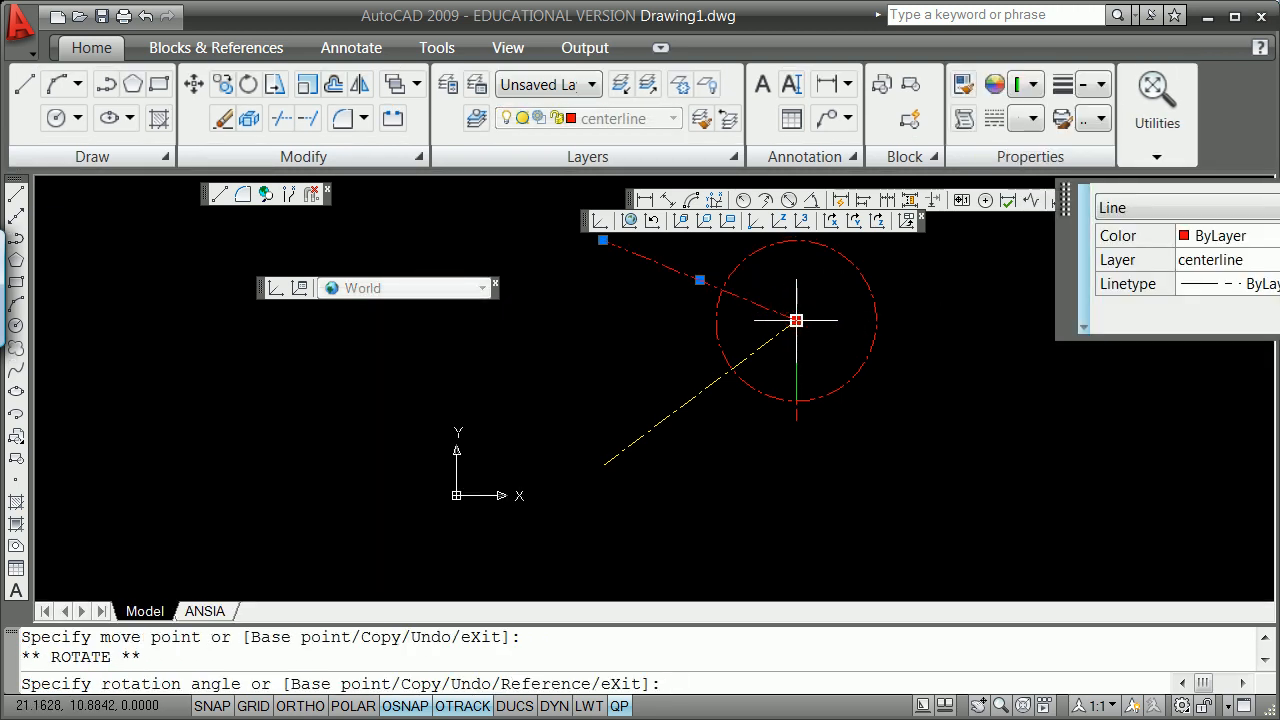
pyautogui.press('space')
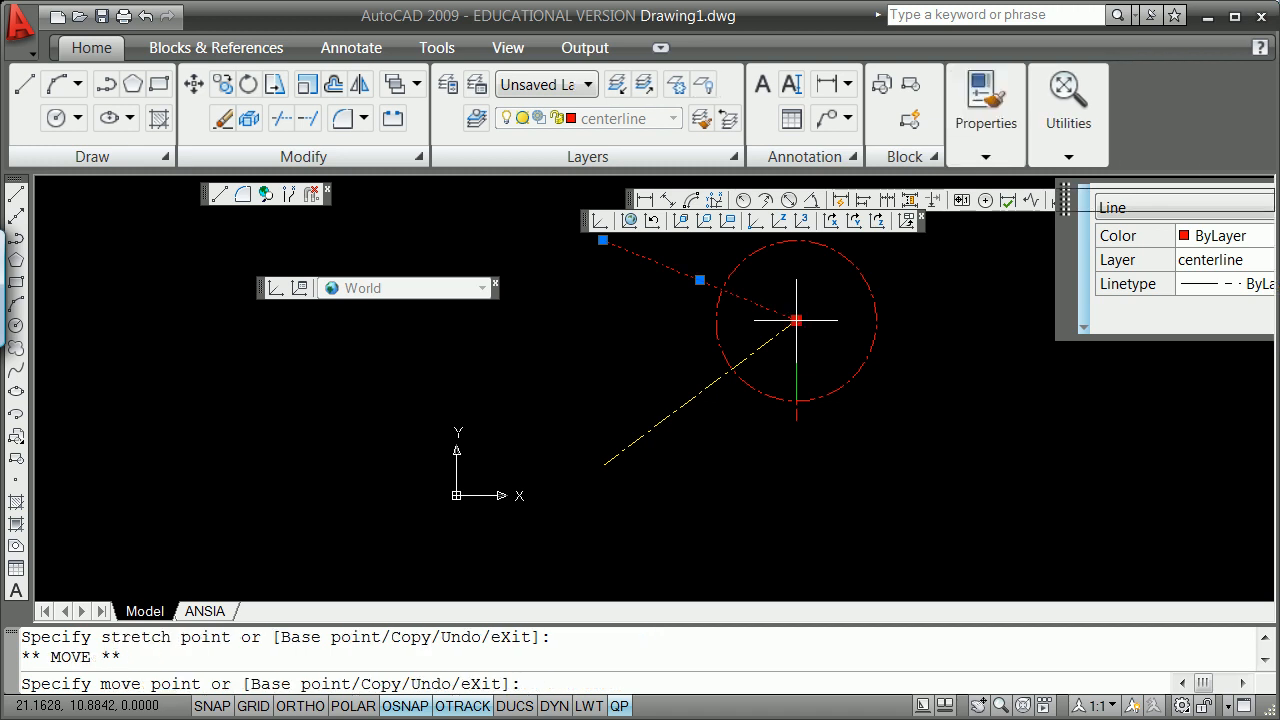
pyautogui.write('c')
pyautogui.press('Return')
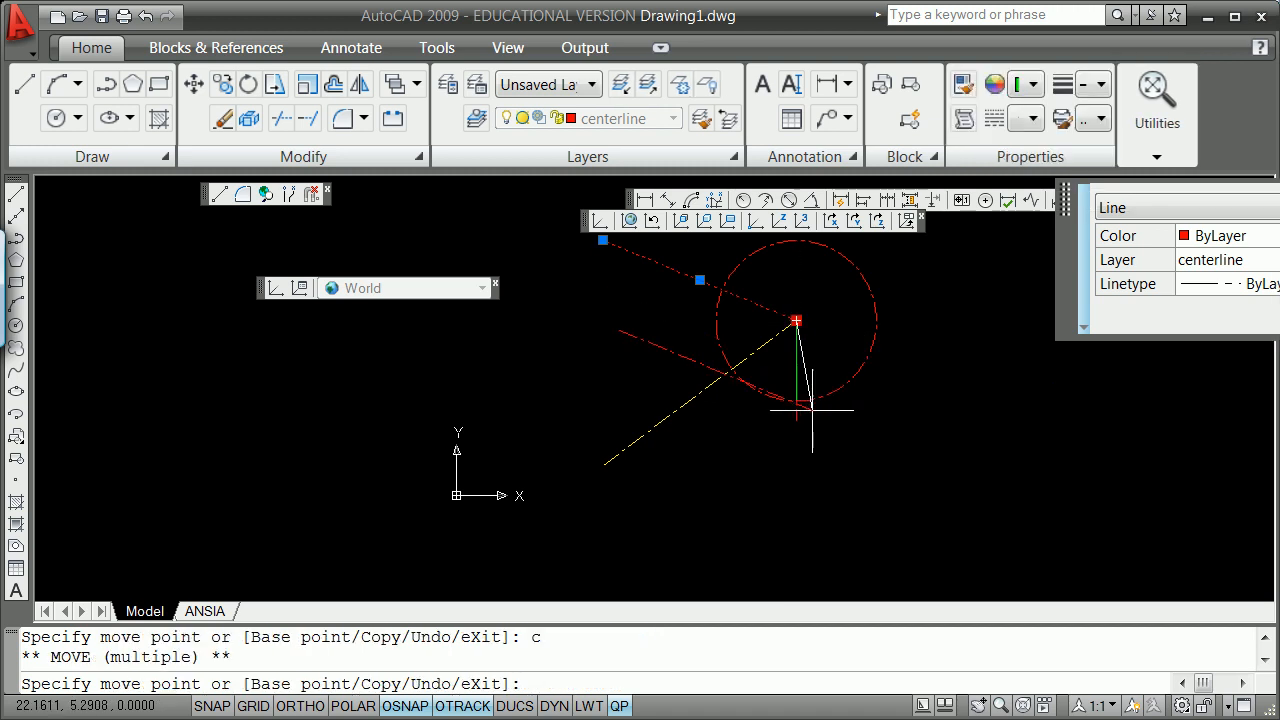
pyautogui.keyDown('shift'); pyautogui.rightClick(808, 408); pyautogui.keyUp('shift')
pyautogui.click(886, 571)
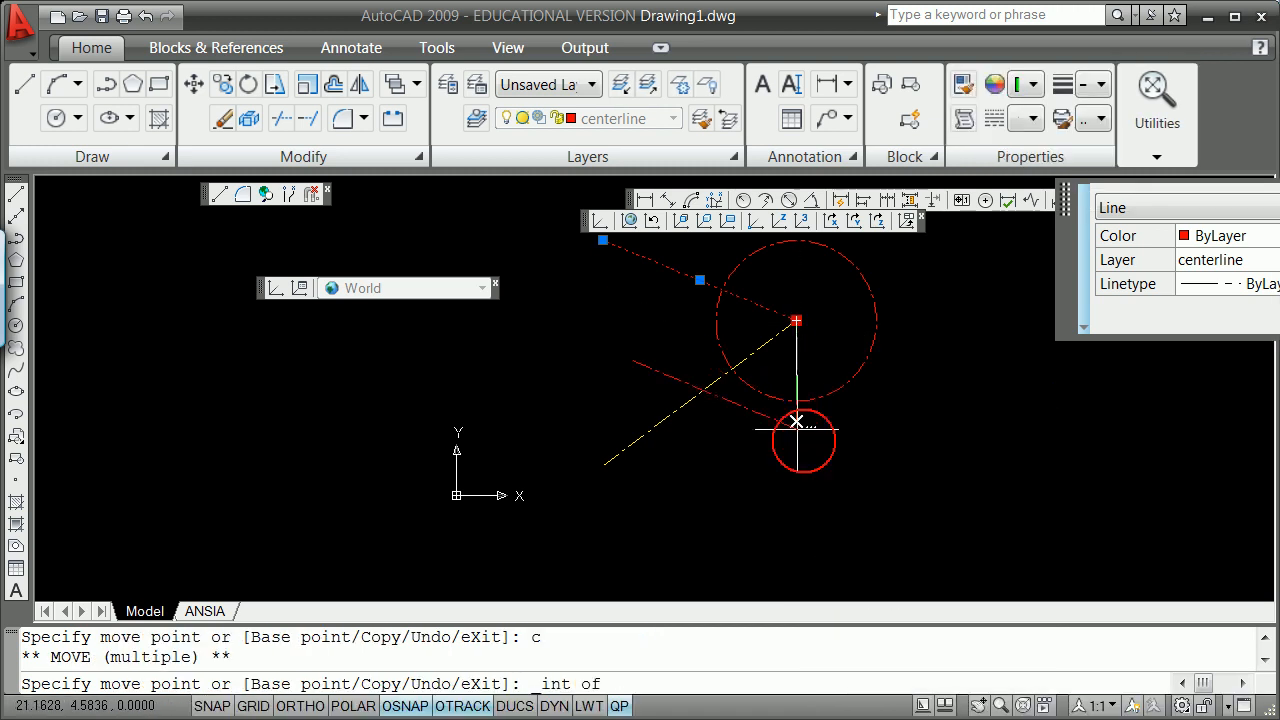
pyautogui.click(795, 400)
pyautogui.press('Escape')
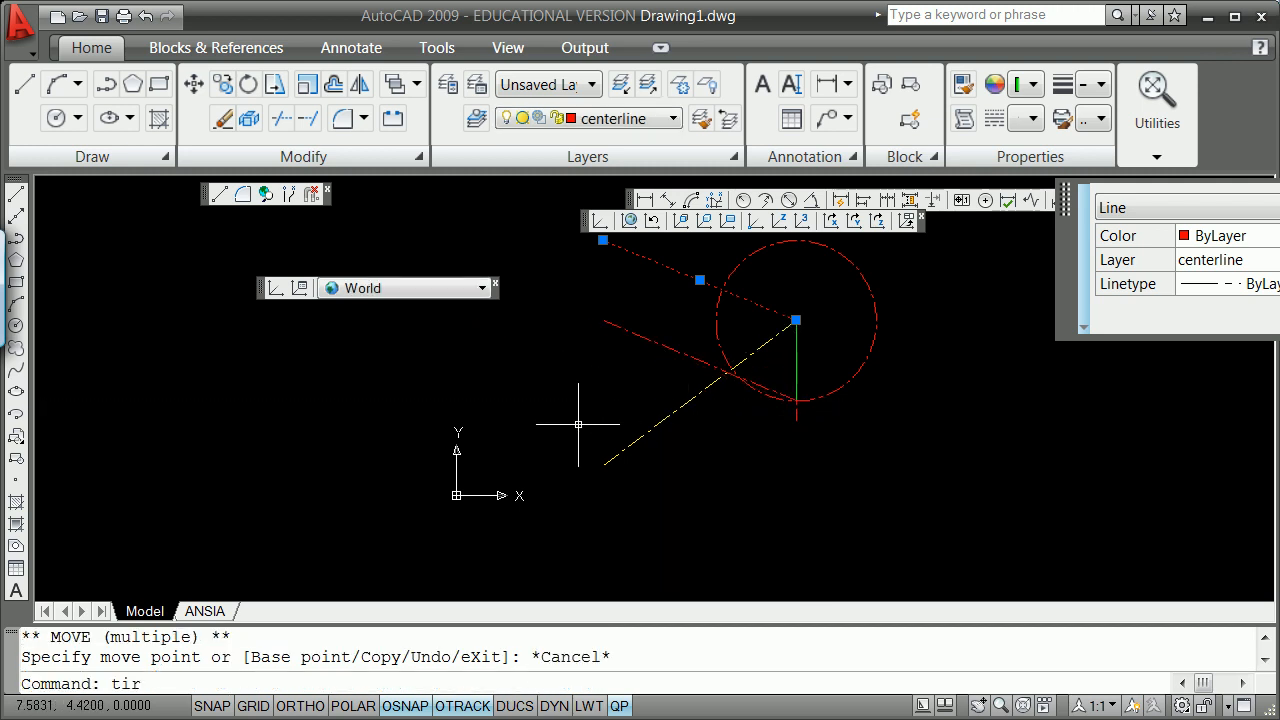
pyautogui.write('trim')
pyautogui.press('Return')
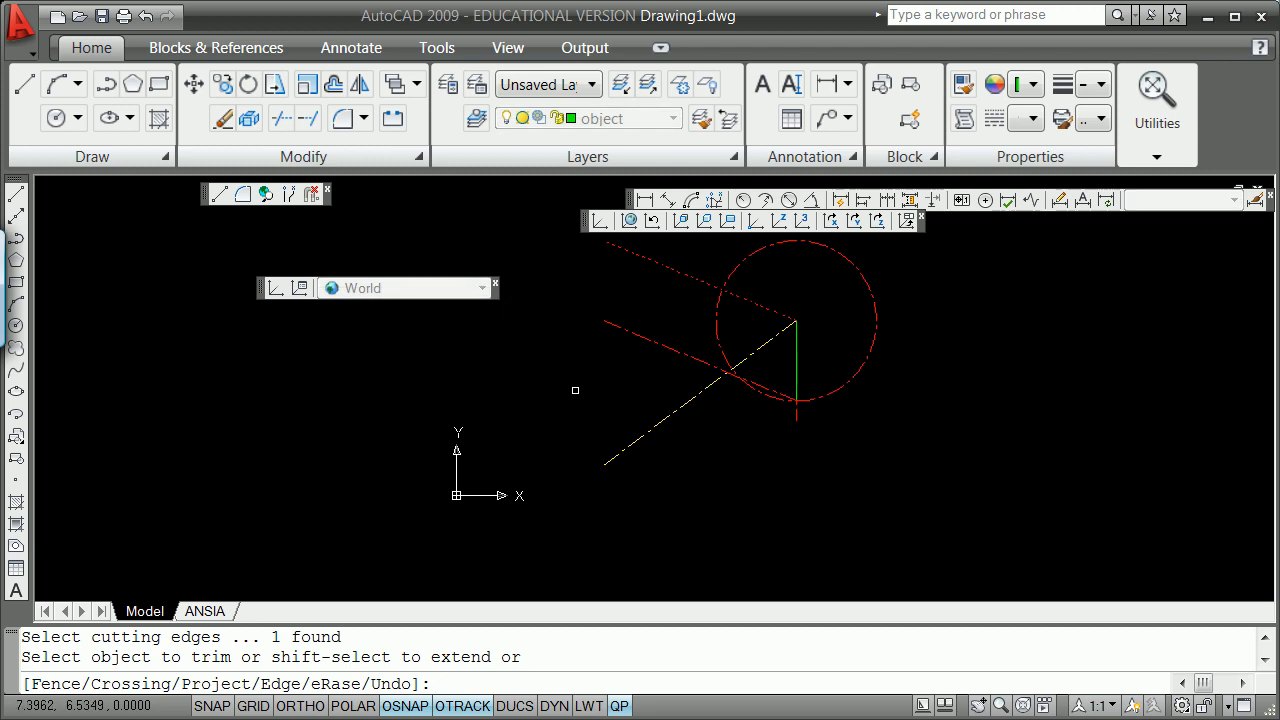
pyautogui.press('Escape')
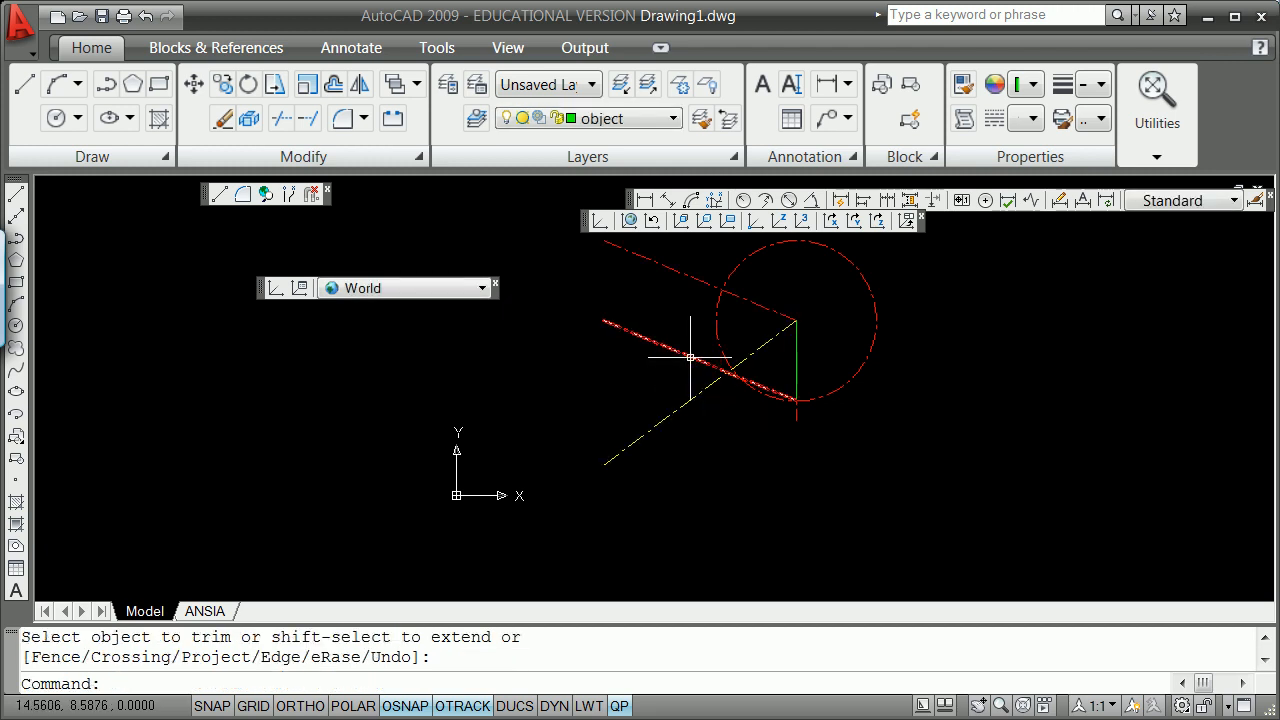
# Step: Trim away the outer part of the copied slanted centerline beyond the yellow line, using all objects as cutting edges
pyautogui.write('trim')
pyautogui.press('Return')
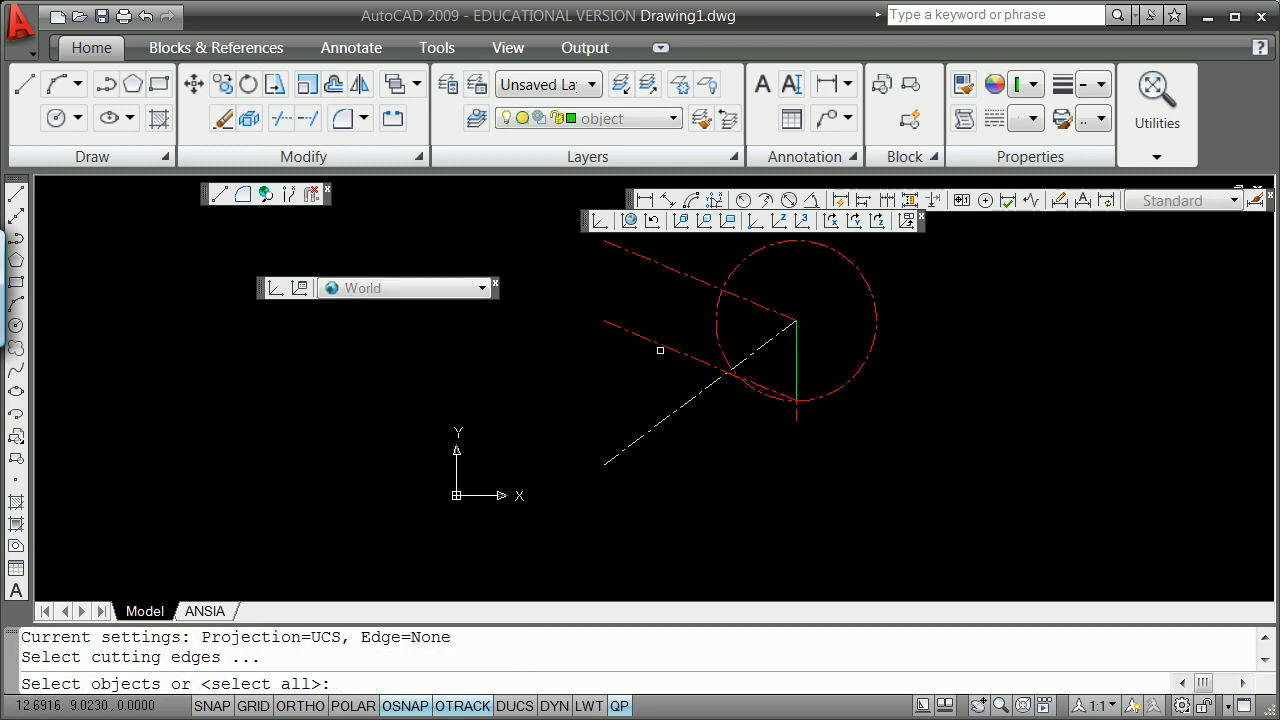
pyautogui.press('Return')
pyautogui.click(679, 355)
pyautogui.press('Return')
# Step: Trim away the outer part of the yellow slanted line, using the copied red centerline as the cutting edge
pyautogui.press('Return')
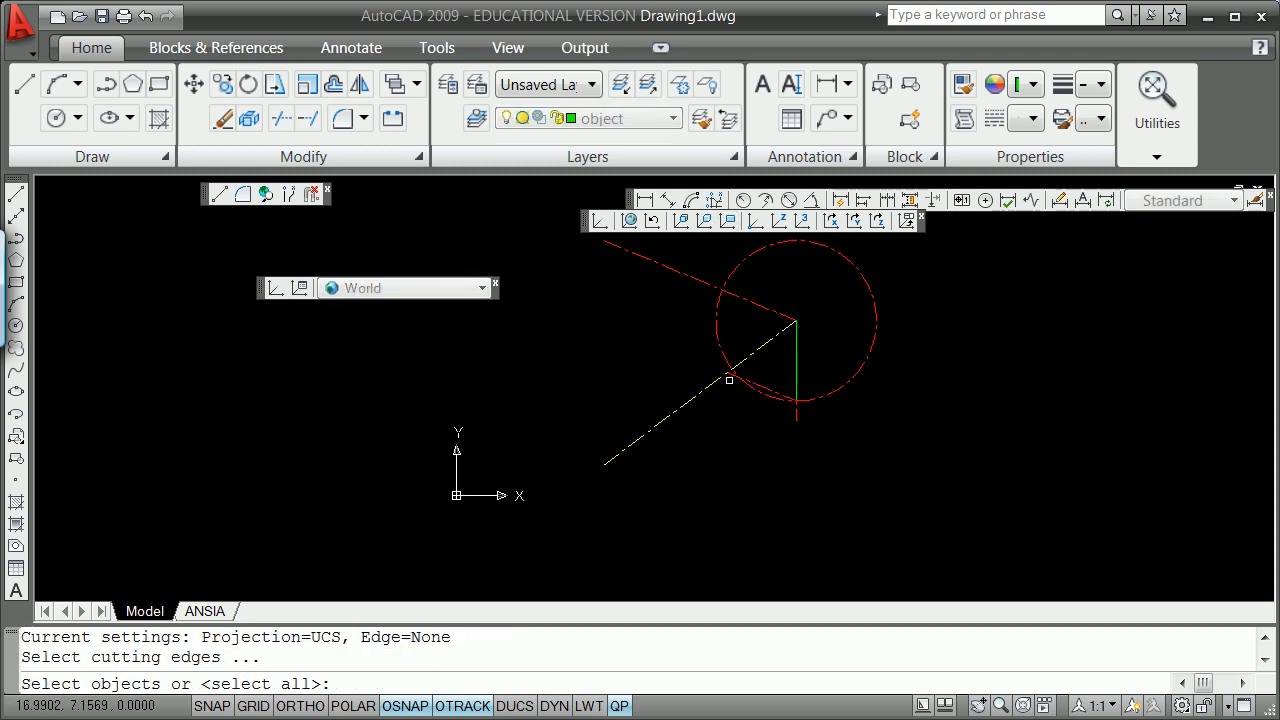
pyautogui.click(755, 382)
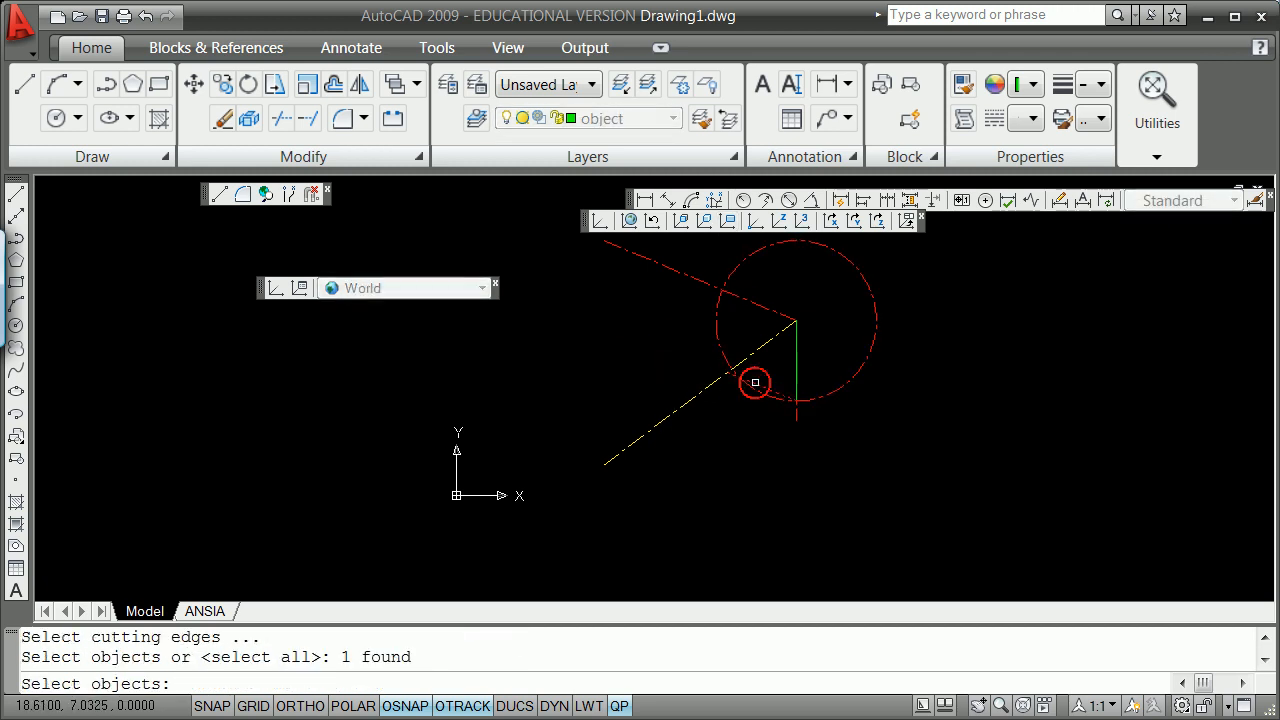
pyautogui.press('Return')
pyautogui.click(695, 386)
pyautogui.press('Return')
# Step: Erase the radius 5 construction circle around the triangle
pyautogui.scroll(5, 716, 348)
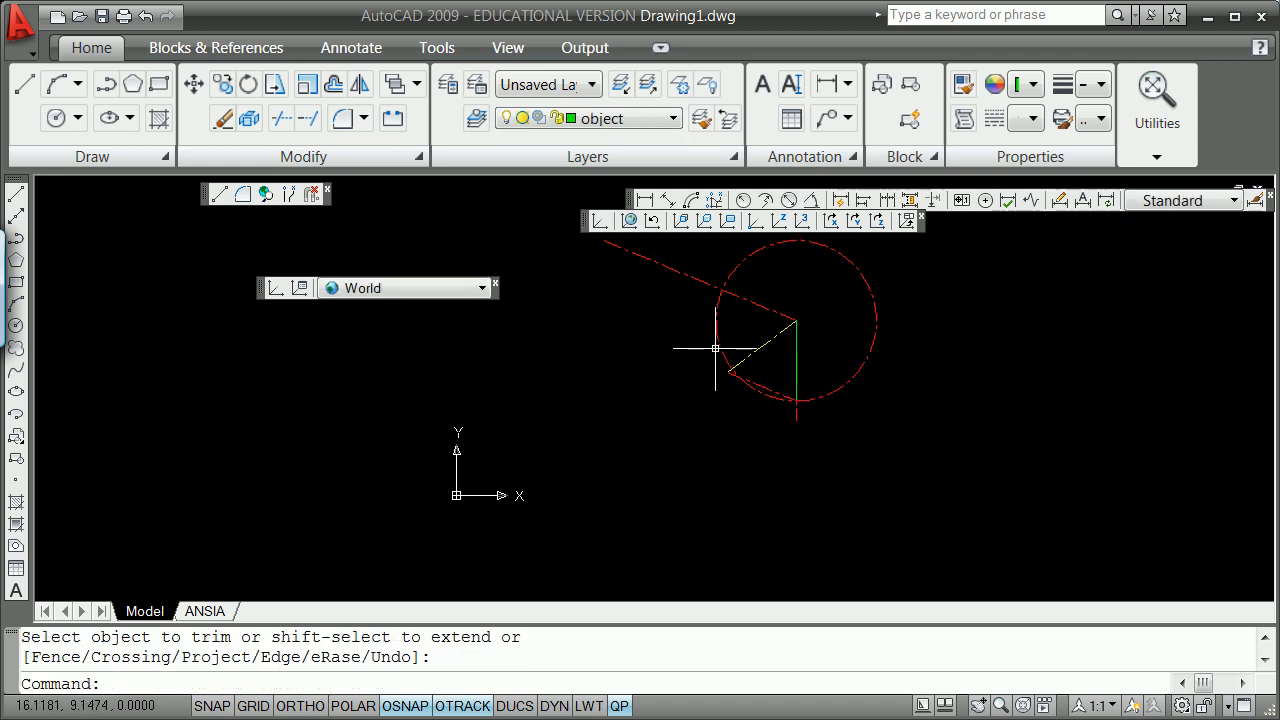
pyautogui.write('e')
pyautogui.press('Return')
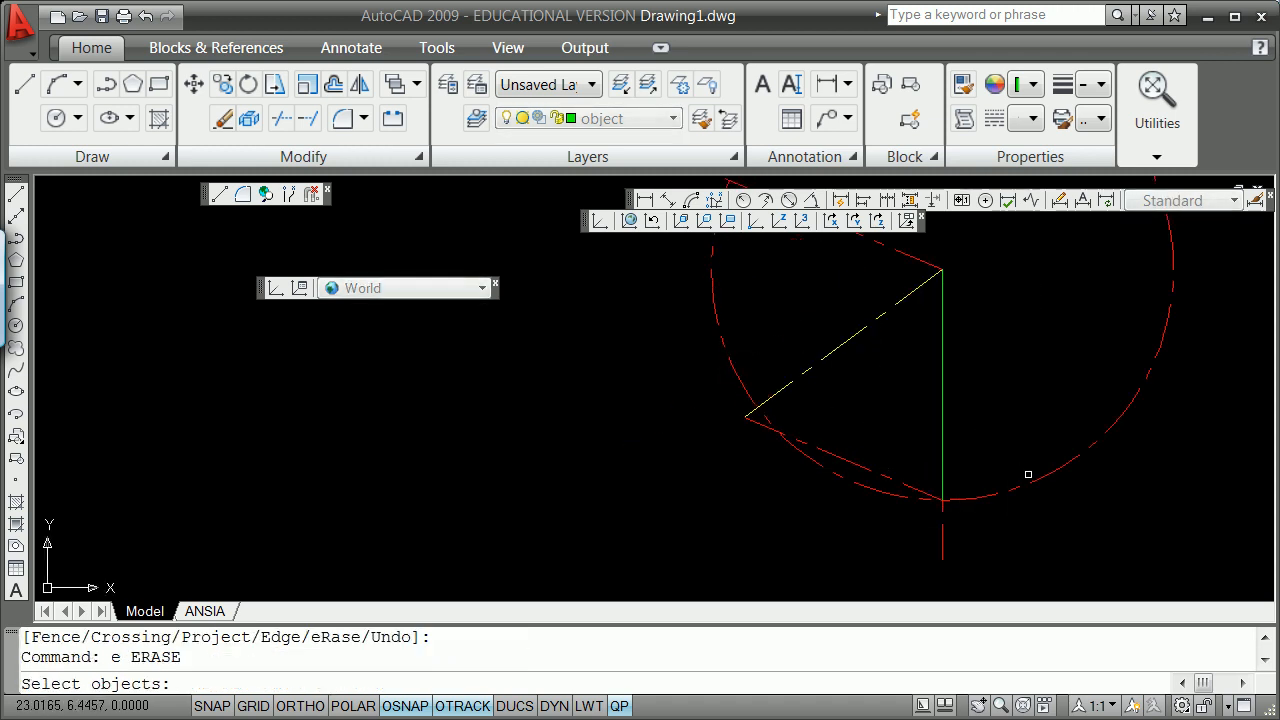
pyautogui.click(1019, 477)
# Step: List the properties of the copied red centerline forming the triangle's lower side to read its length and angle
pyautogui.write('li')
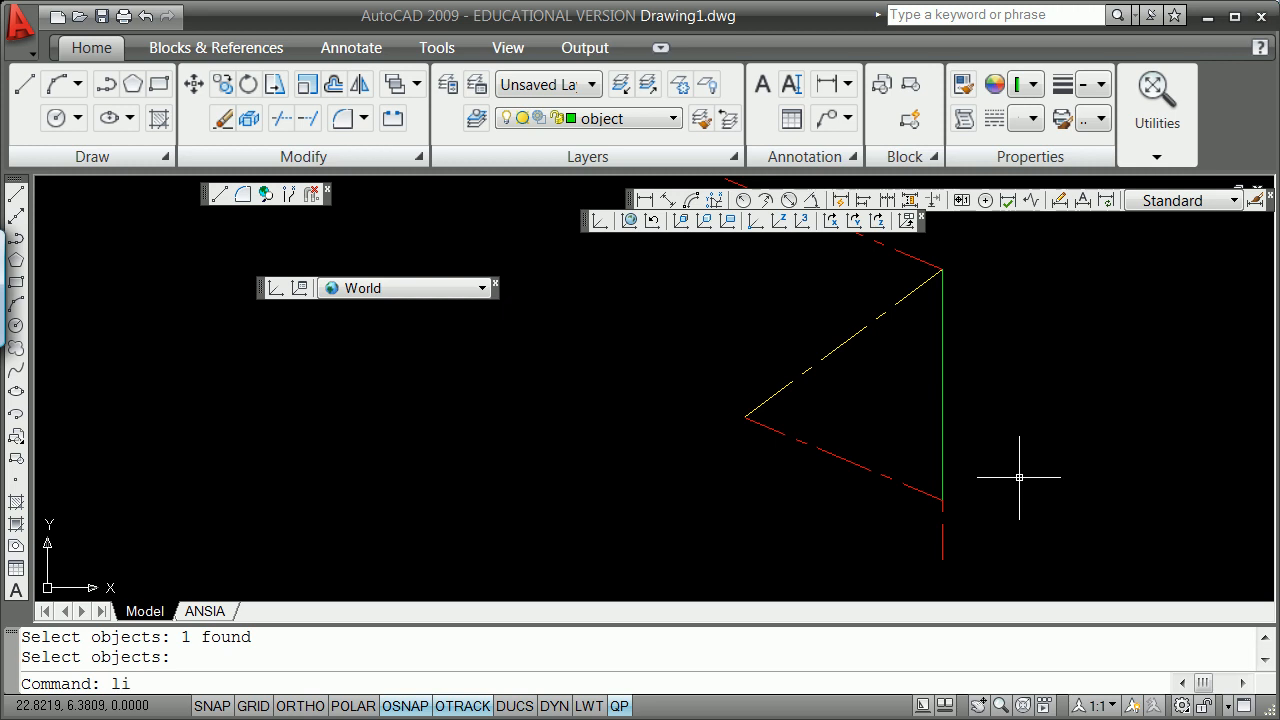
pyautogui.write('st')
pyautogui.press('Return')
pyautogui.click(897, 482)
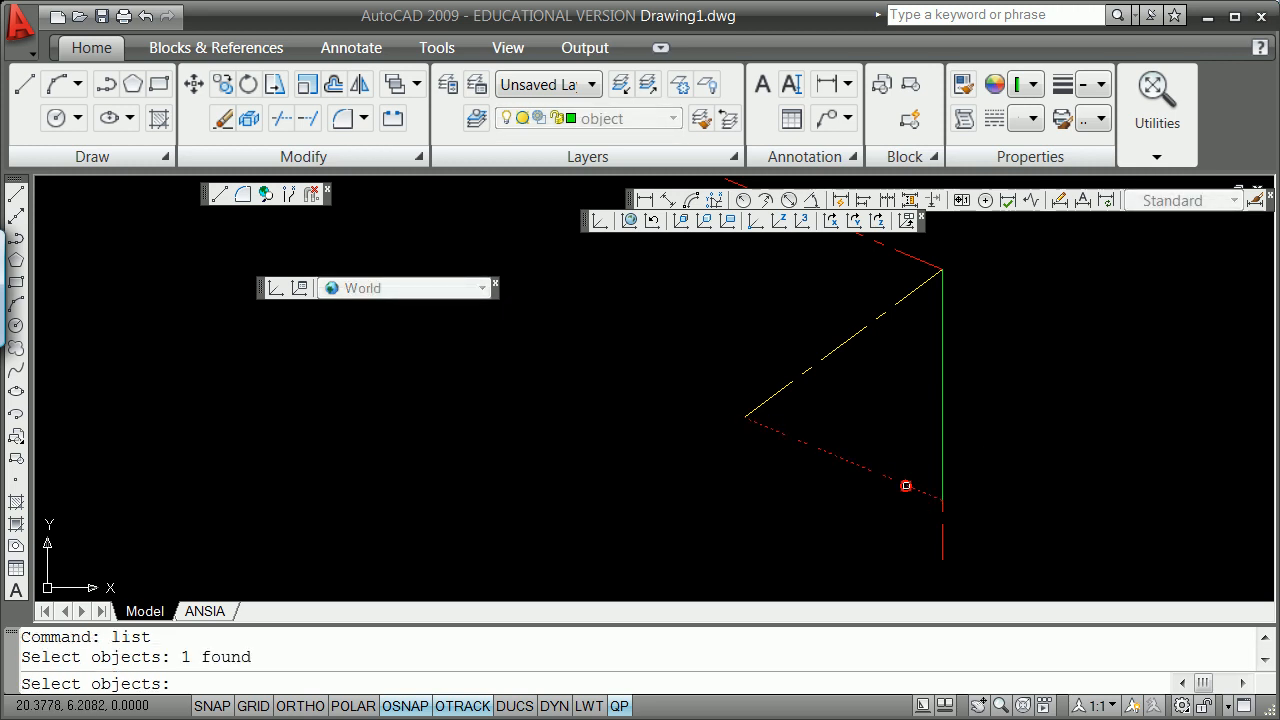
pyautogui.press('Return')
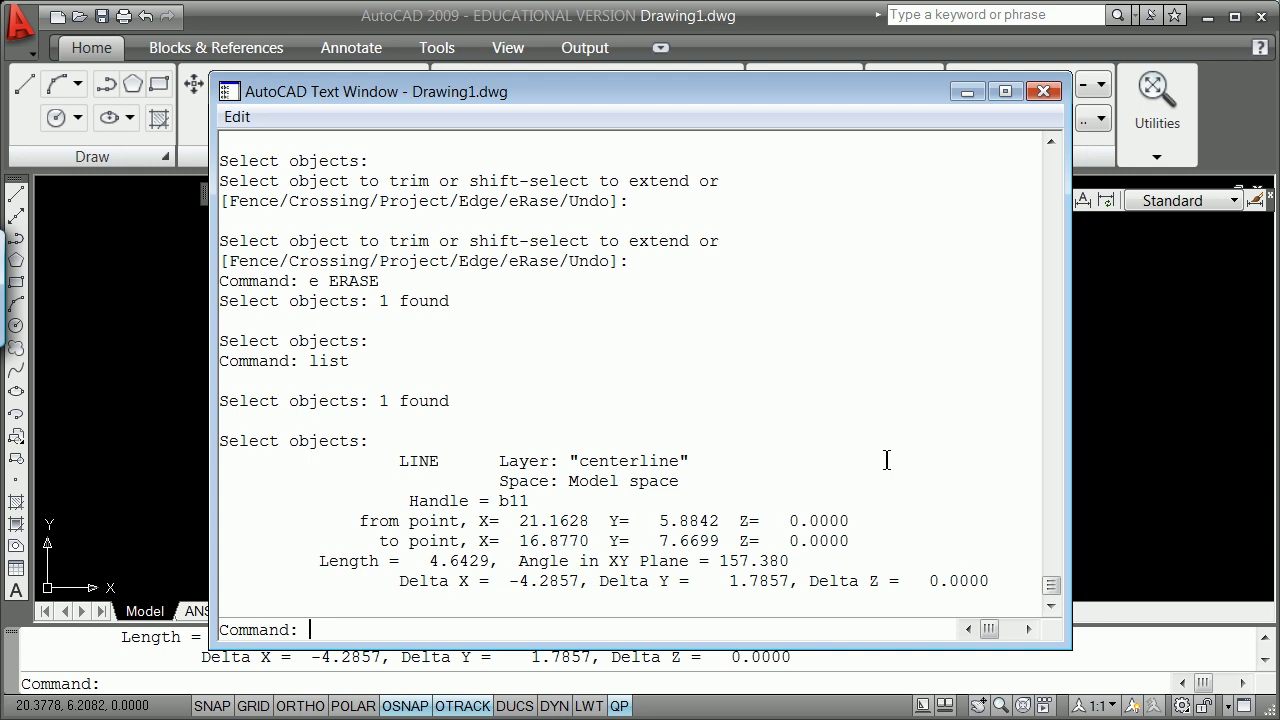
pyautogui.press('Return')
pyautogui.press('Return')
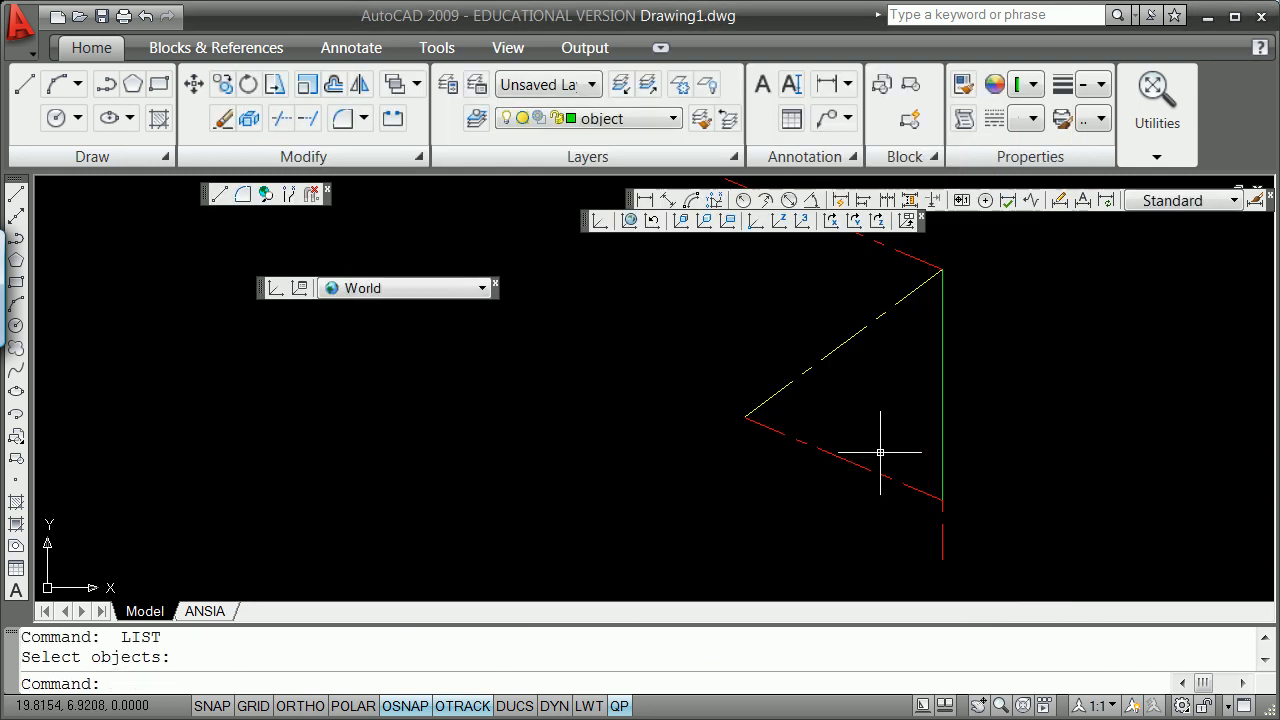
# Step: List the properties of the yellow slanted line to read its length and angle
pyautogui.press('Return')
pyautogui.click(837, 348)
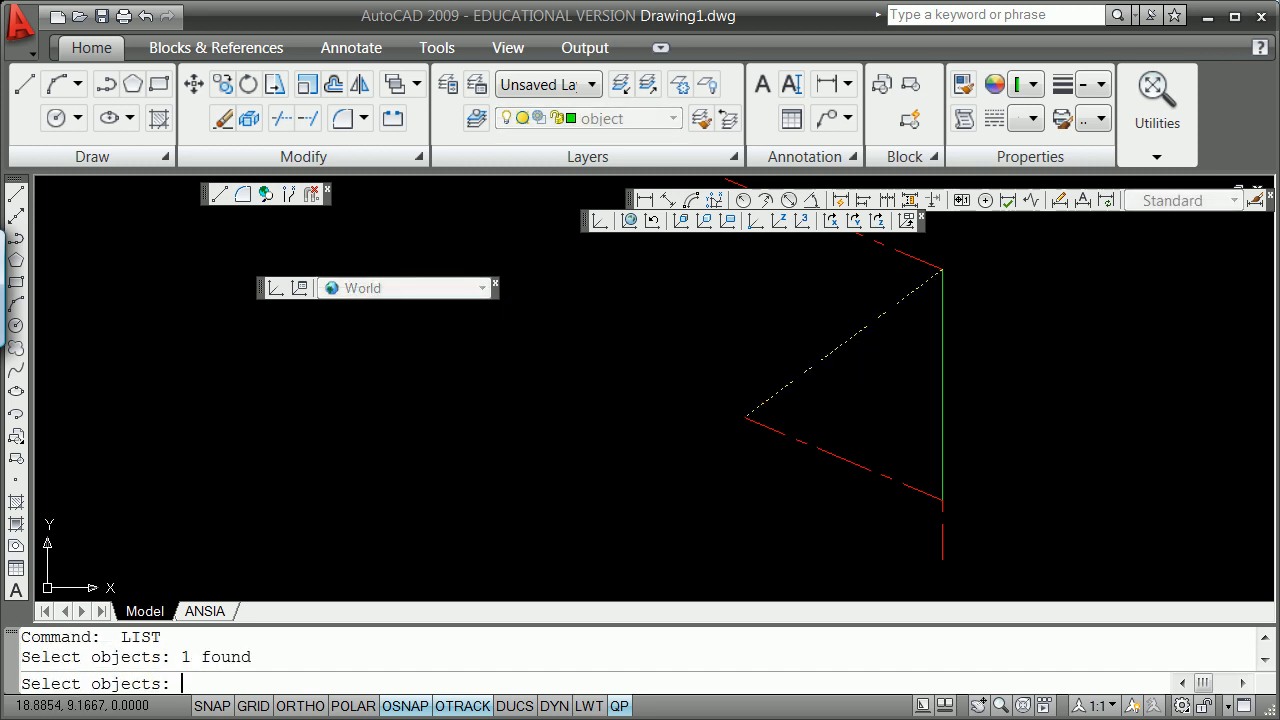
pyautogui.press('Return')
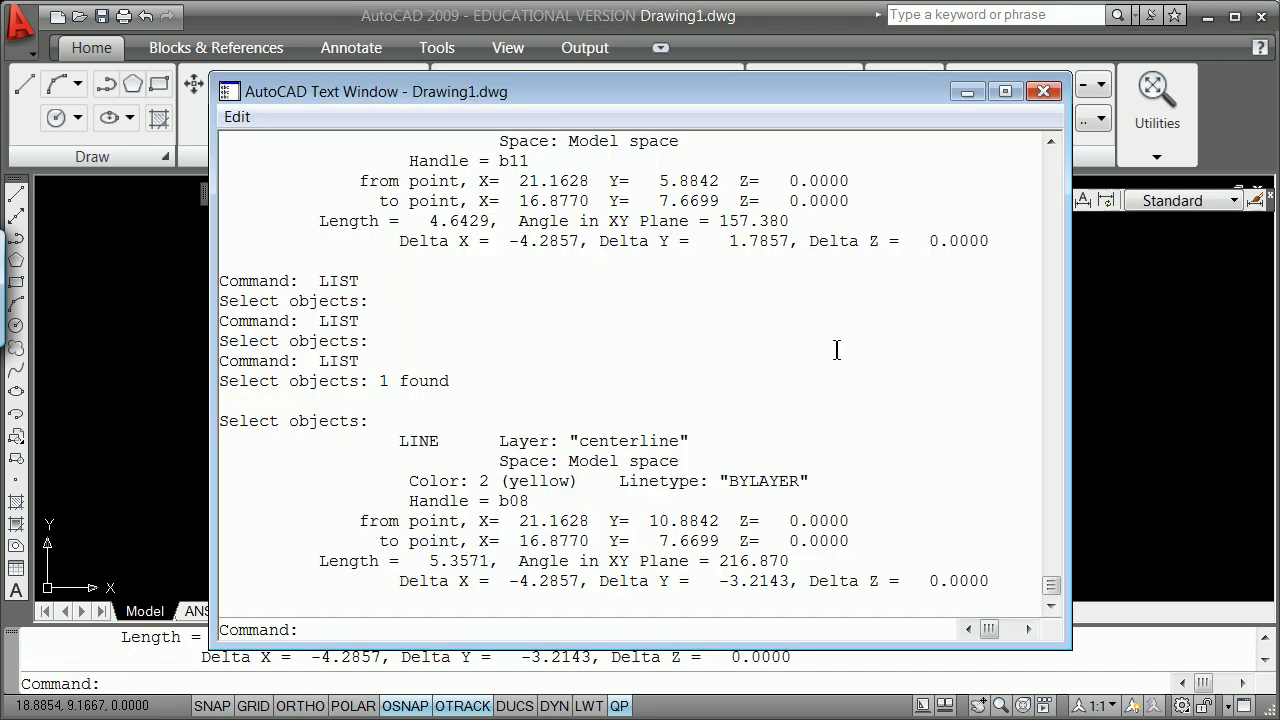
pyautogui.press('Return')
pyautogui.press('Return')
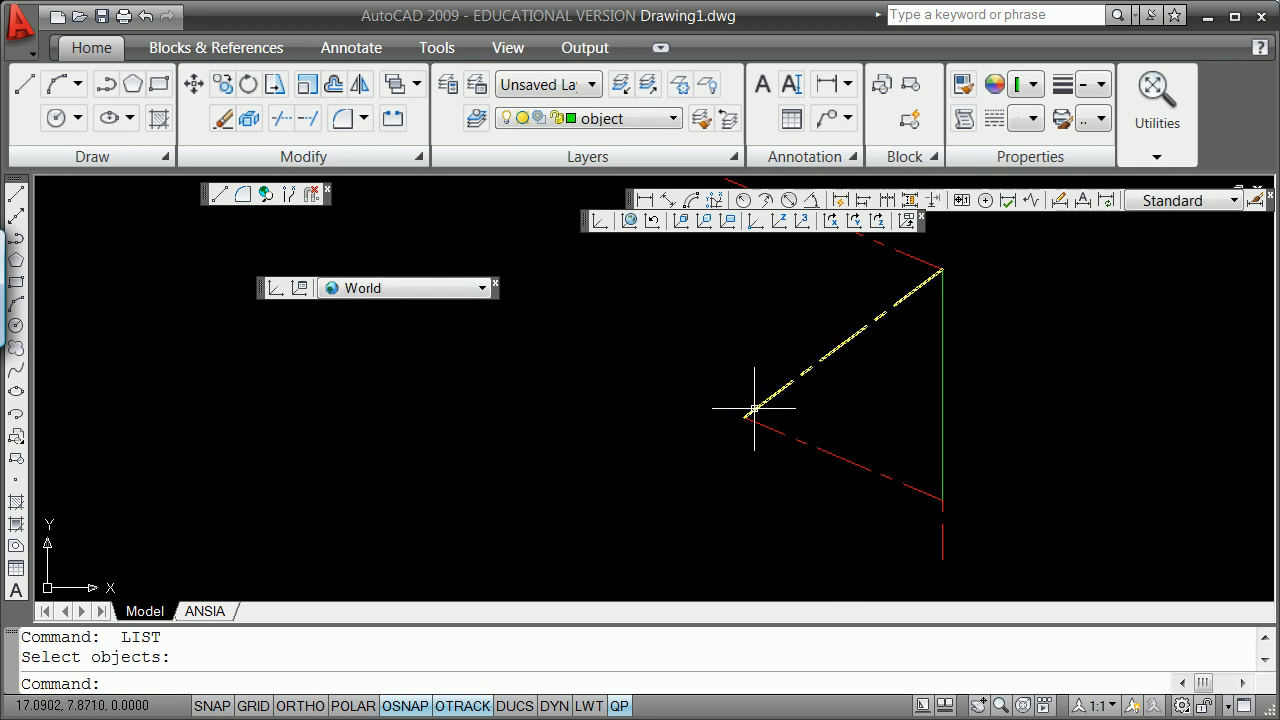
# Step: Draw a 10-unit horizontal line in the empty area to the right of the figure, with Ortho turned on
pyautogui.scroll(-8, 760, 405)
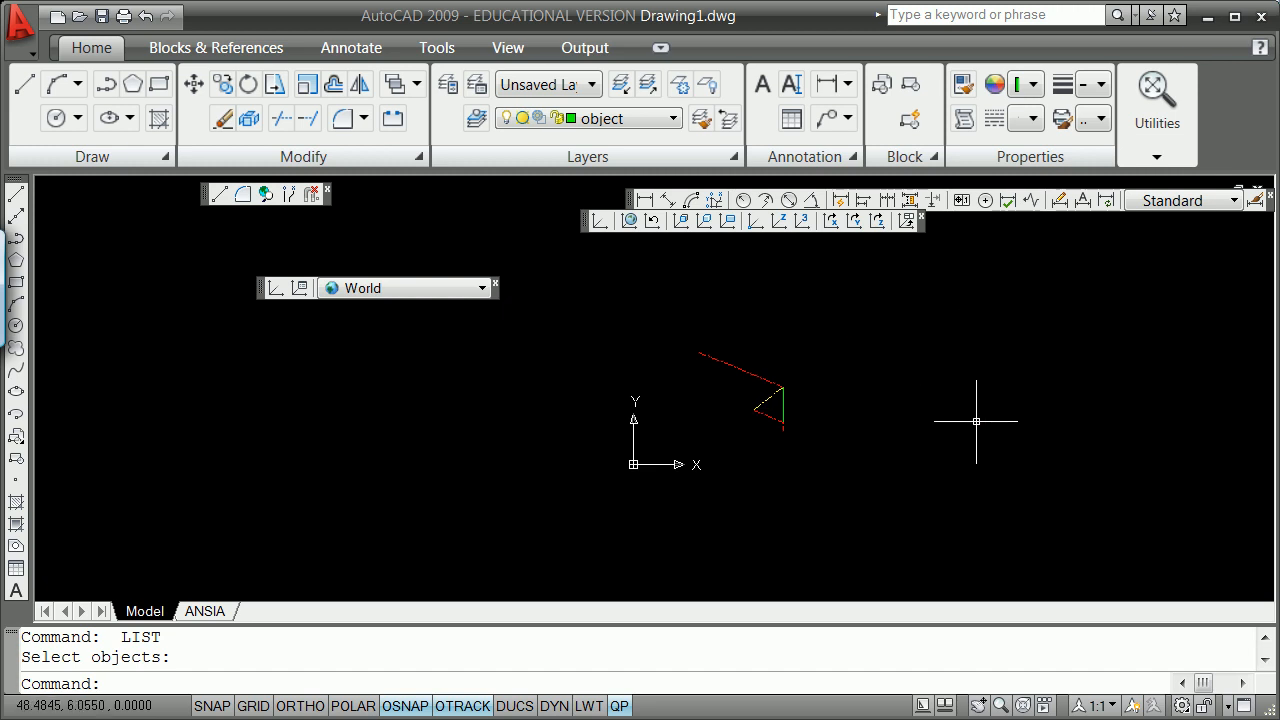
pyautogui.scroll(1, 981, 425)
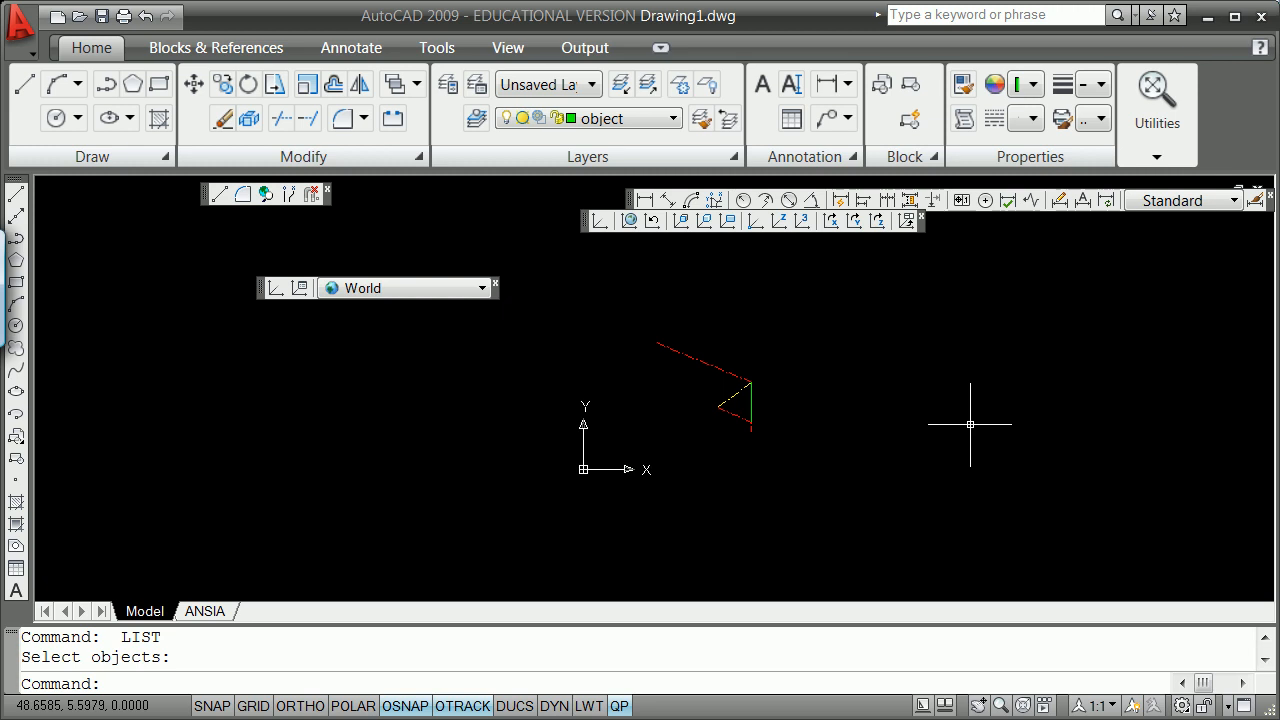
pyautogui.click(16, 194)
pyautogui.click(963, 425)
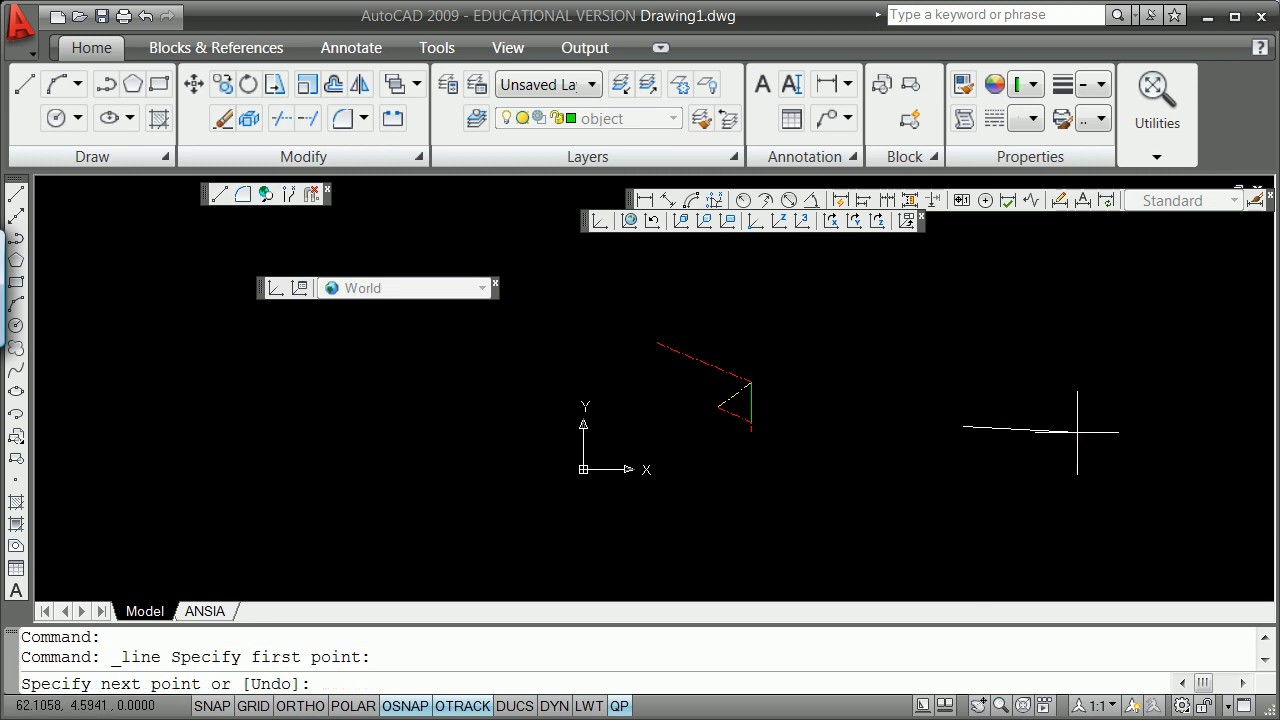
pyautogui.press('F8')
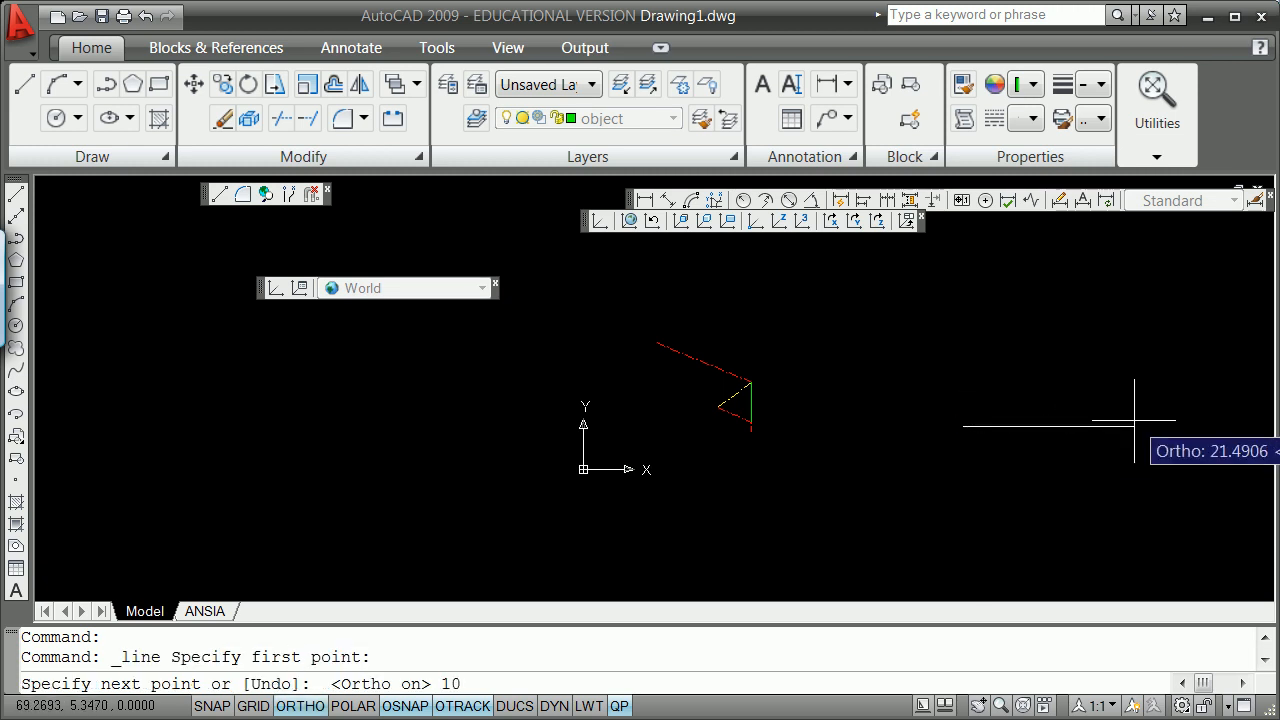
pyautogui.press('Return')
pyautogui.press('Return')
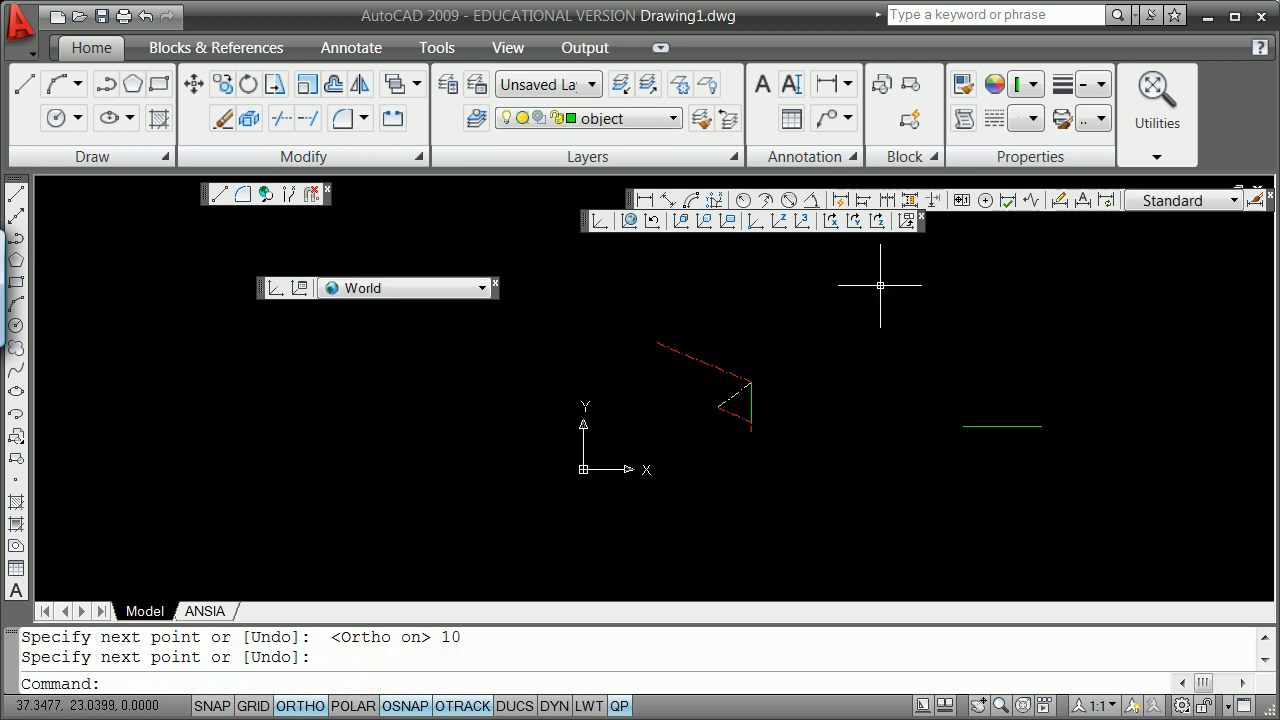
# Step: Make the centerline layer current and move the new horizontal line onto that layer
pyautogui.click(673, 118)
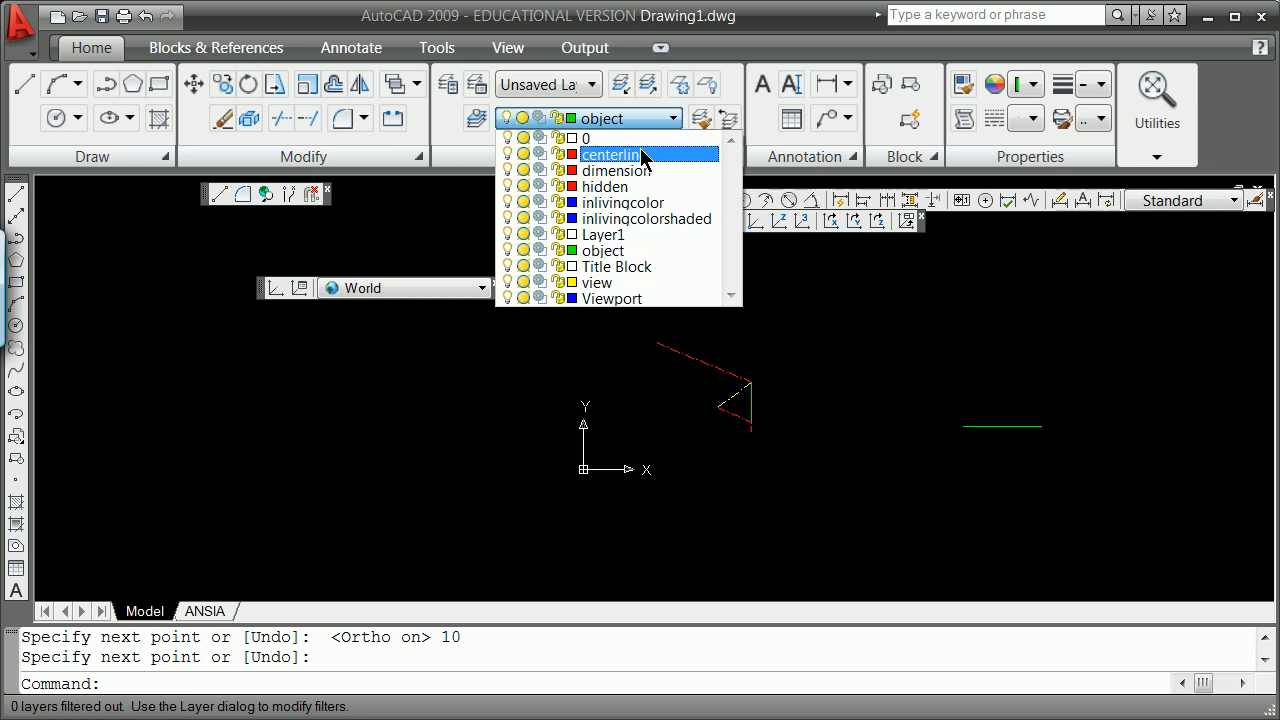
pyautogui.click(636, 157)
pyautogui.click(987, 427)
pyautogui.click(673, 118)
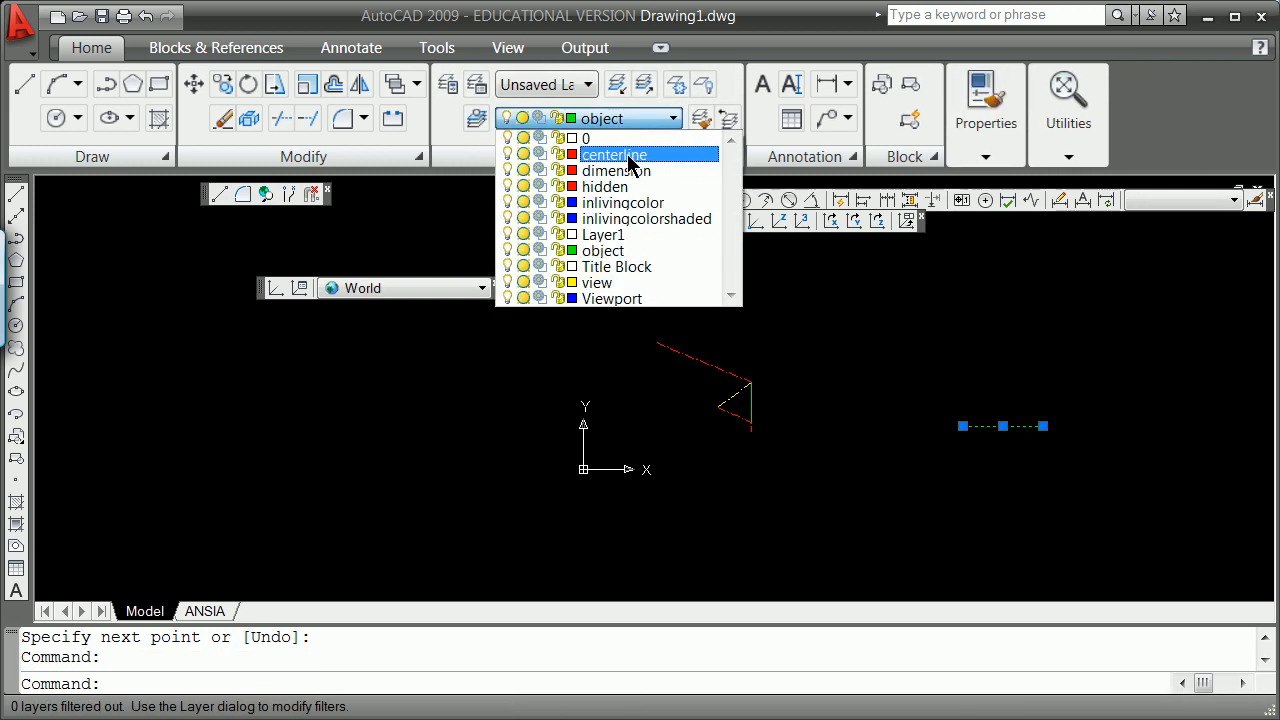
pyautogui.click(630, 155)
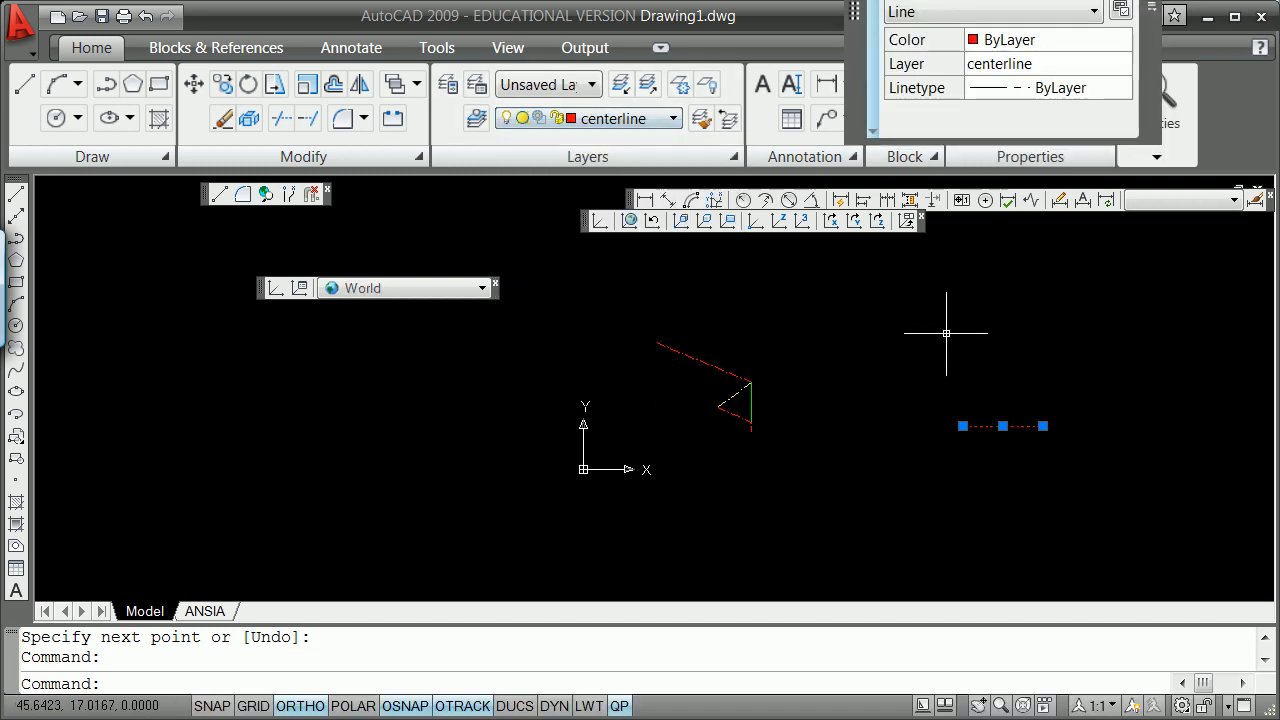
pyautogui.press('Escape')
pyautogui.press('Escape')
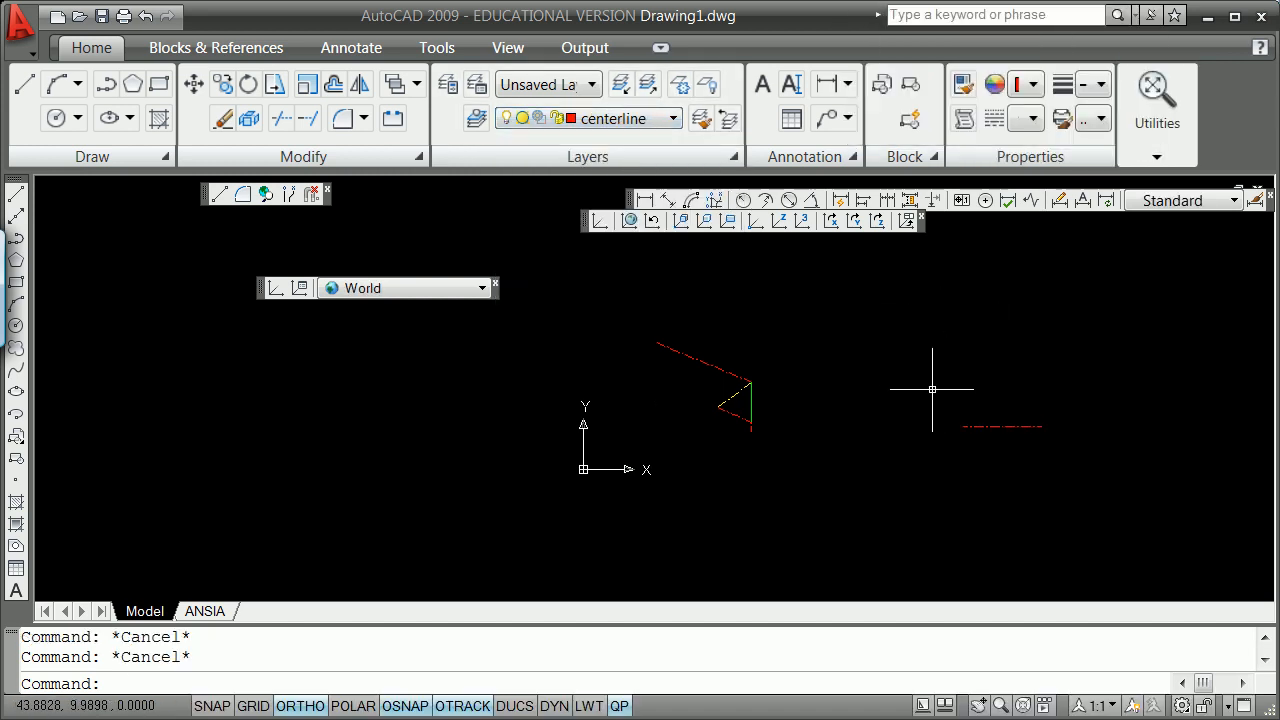
# Step: Draw a line from the left endpoint of the horizontal centerline to the relative point @3,4
pyautogui.write('line')
pyautogui.press('Return')
pyautogui.write('end')
pyautogui.press('Return')
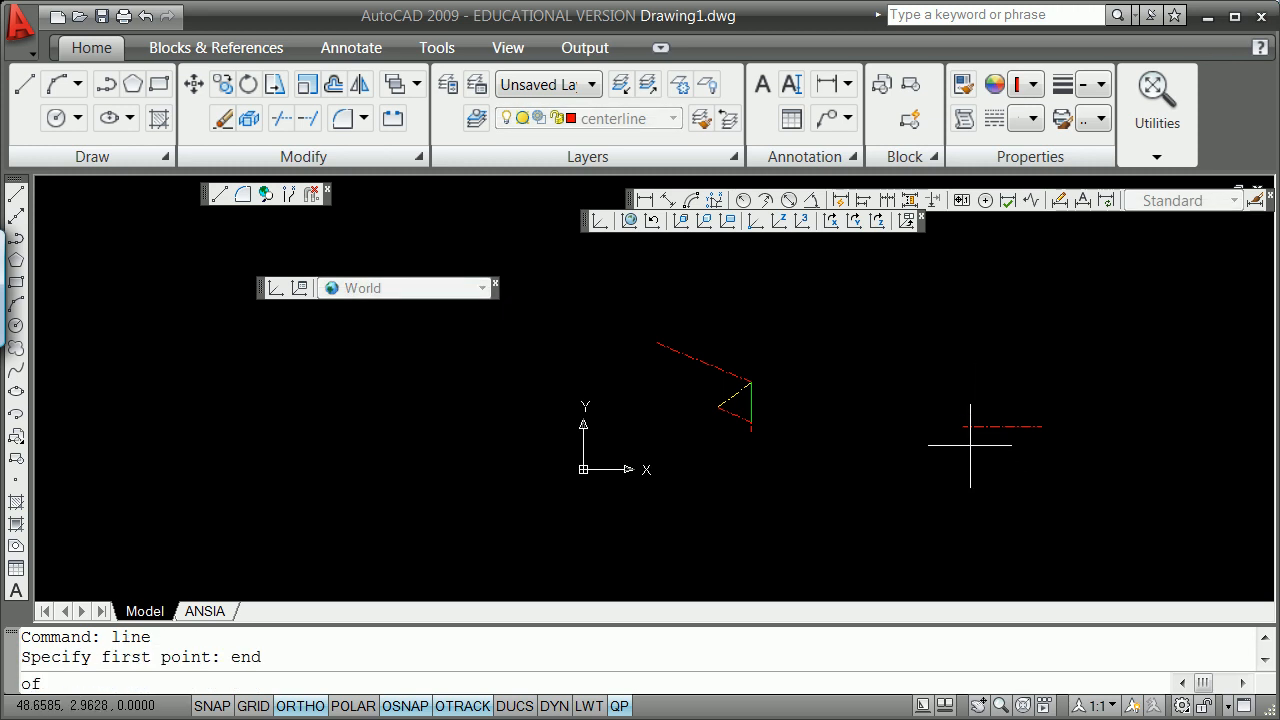
pyautogui.click(963, 425)
pyautogui.write('@')
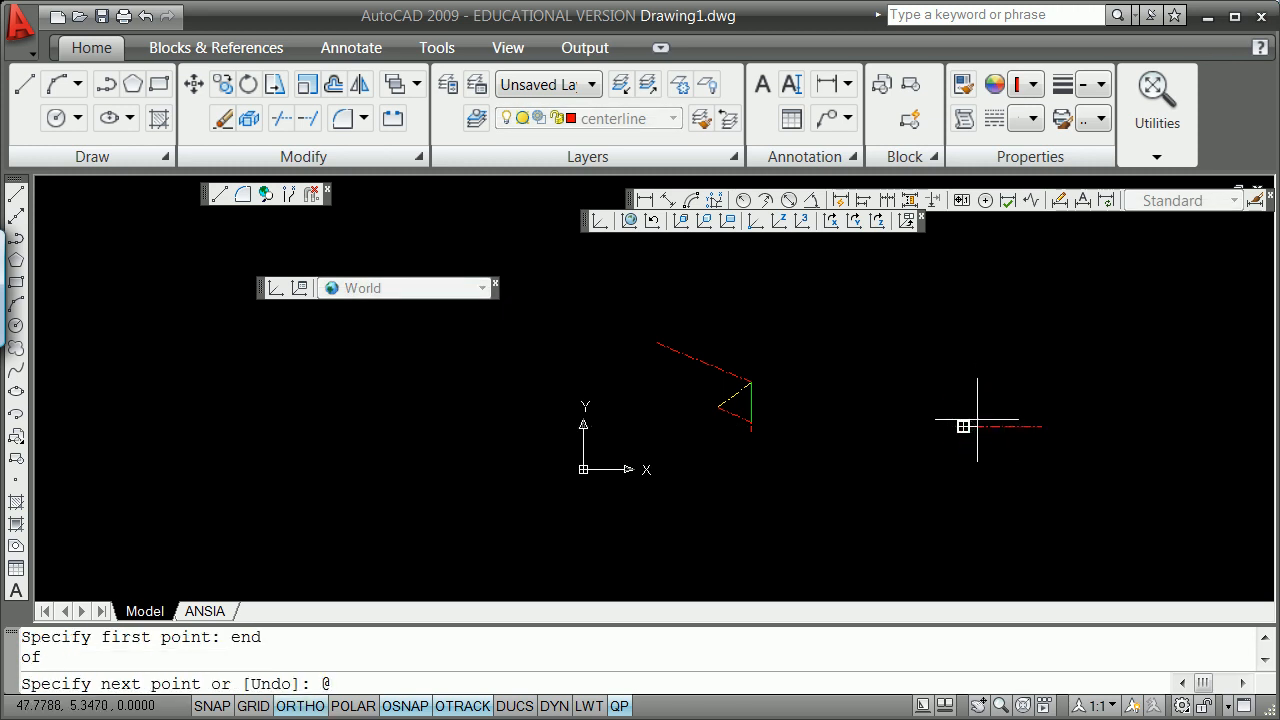
pyautogui.write('3,')
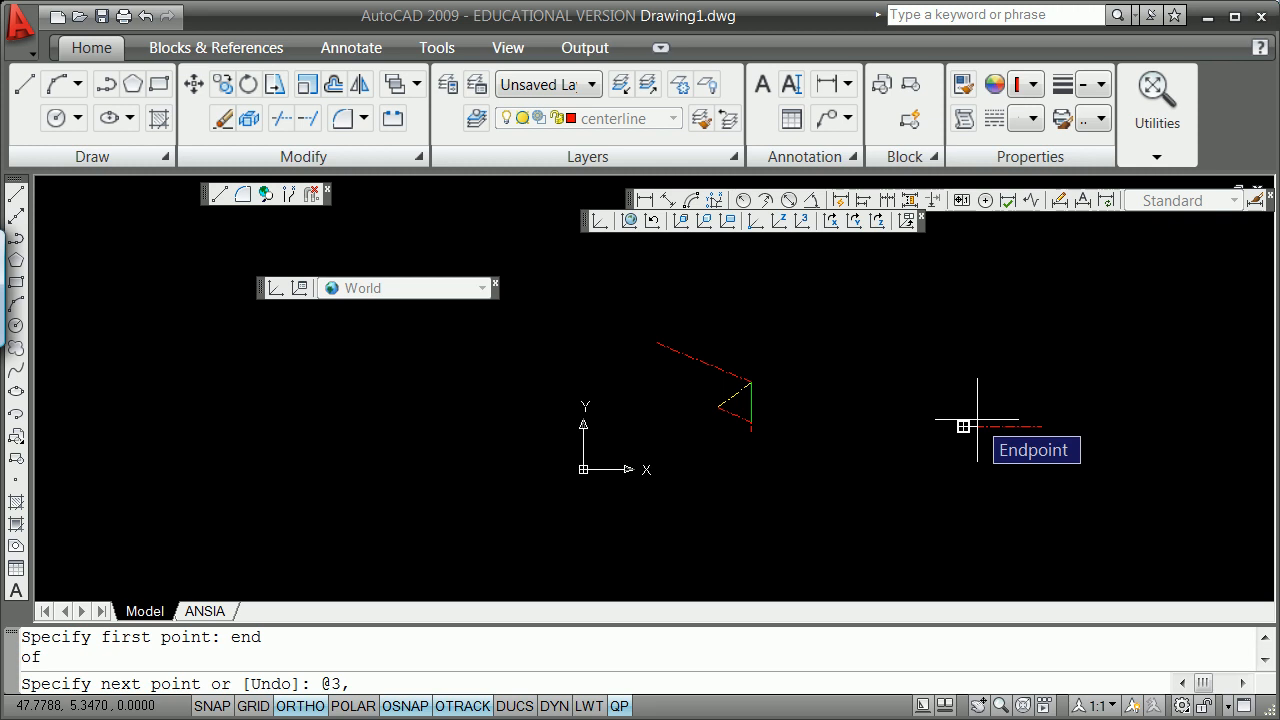
pyautogui.write('4')
pyautogui.press('Return')
pyautogui.press('Return')
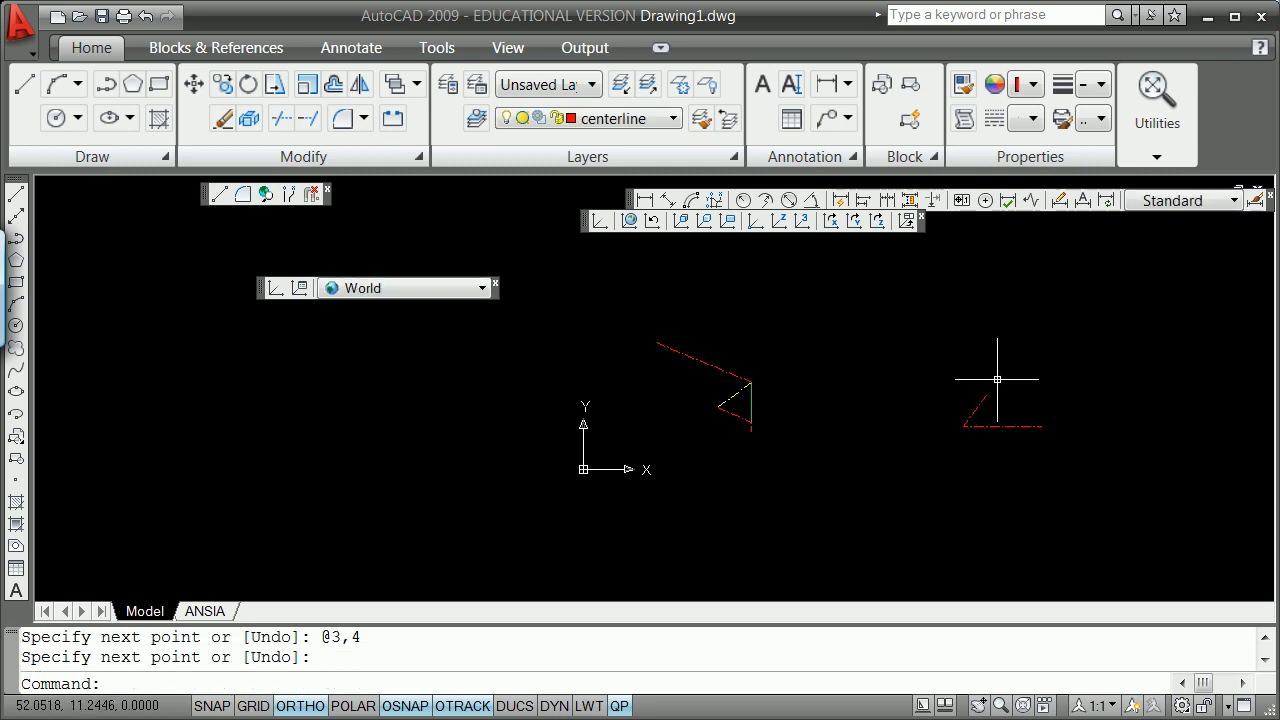
# Step: Create a rotated copy of the horizontal centerline about its right endpoint at -60 degrees
pyautogui.click(1027, 425)
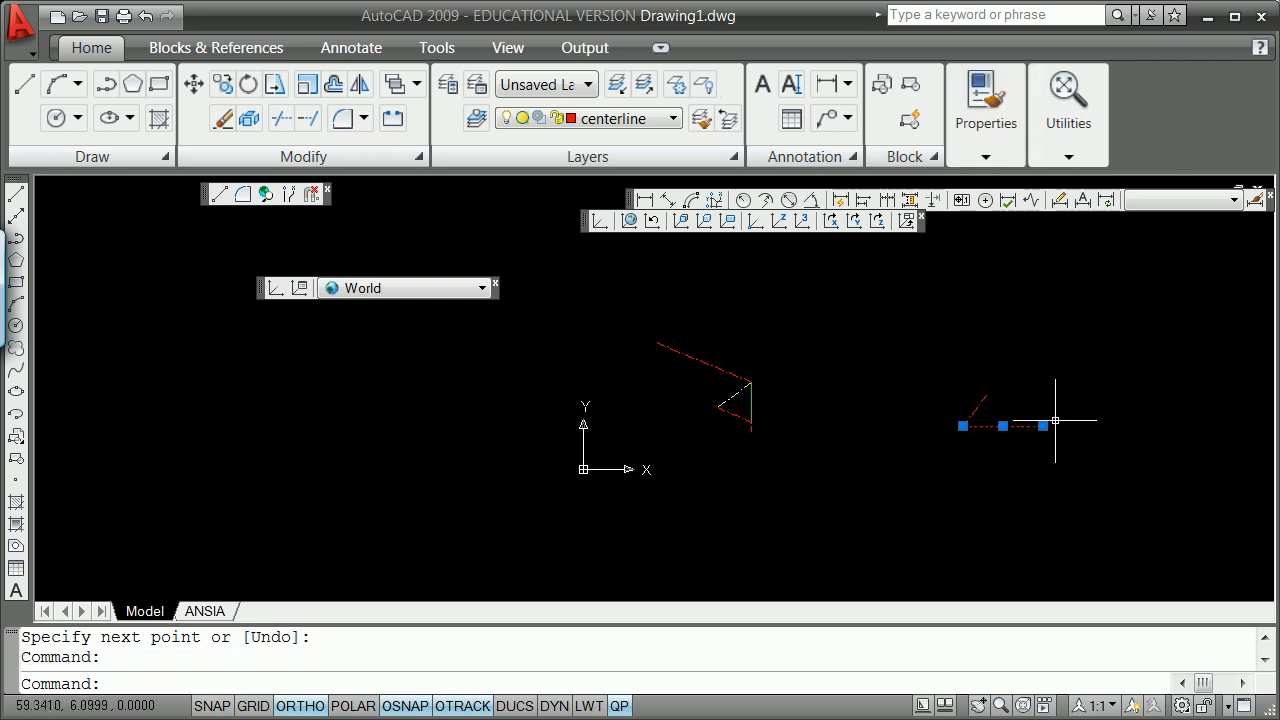
pyautogui.click(1043, 426)
pyautogui.press('space')
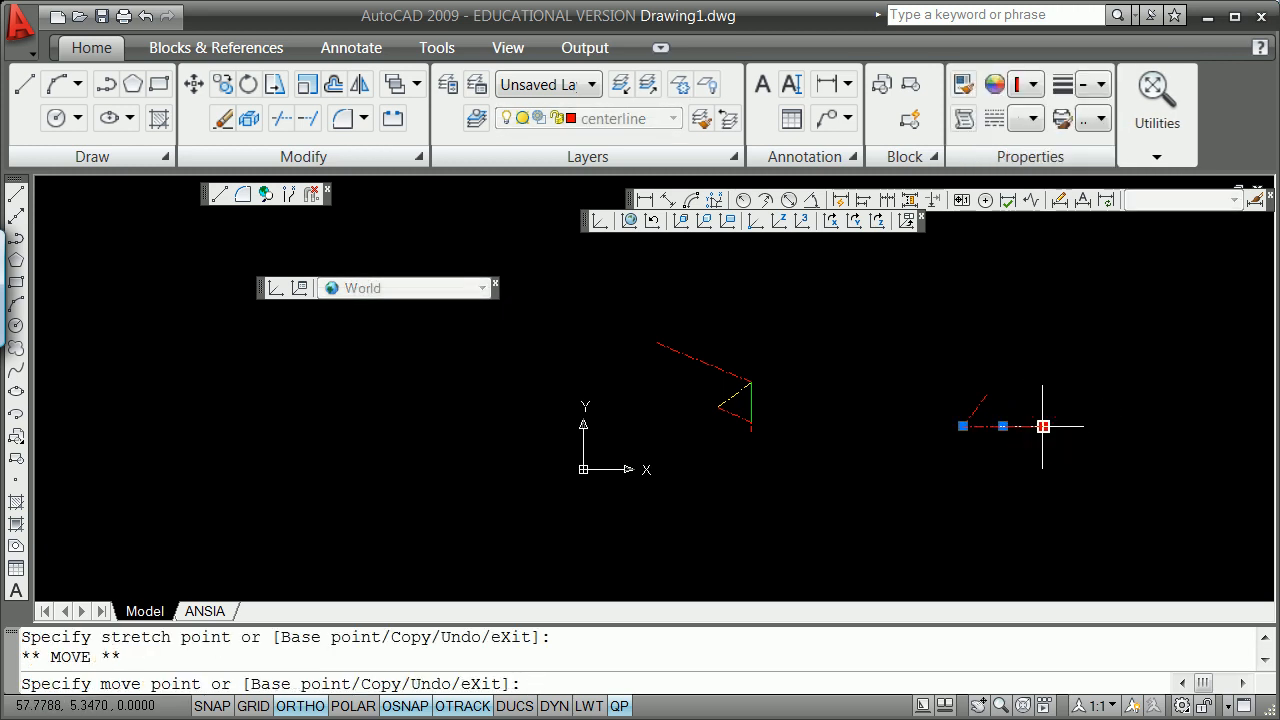
pyautogui.press('space')
pyautogui.write('c')
pyautogui.press('Return')
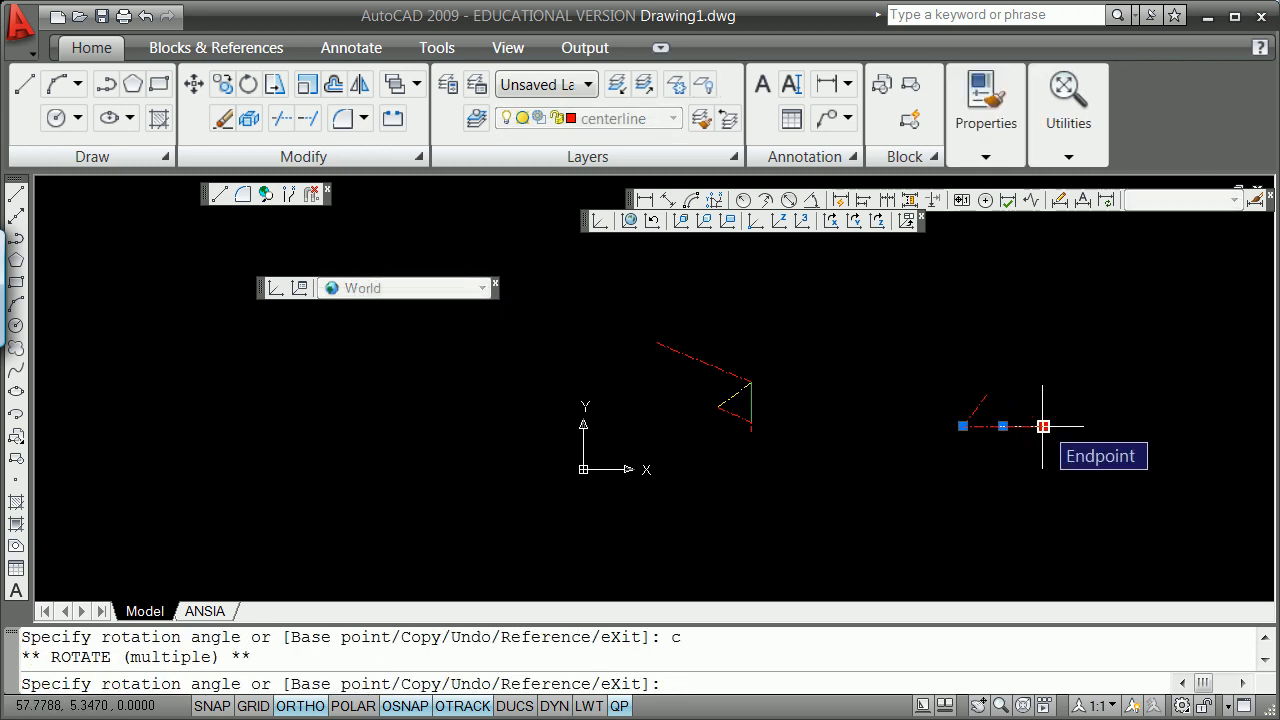
pyautogui.write('-60')
pyautogui.press('Return')
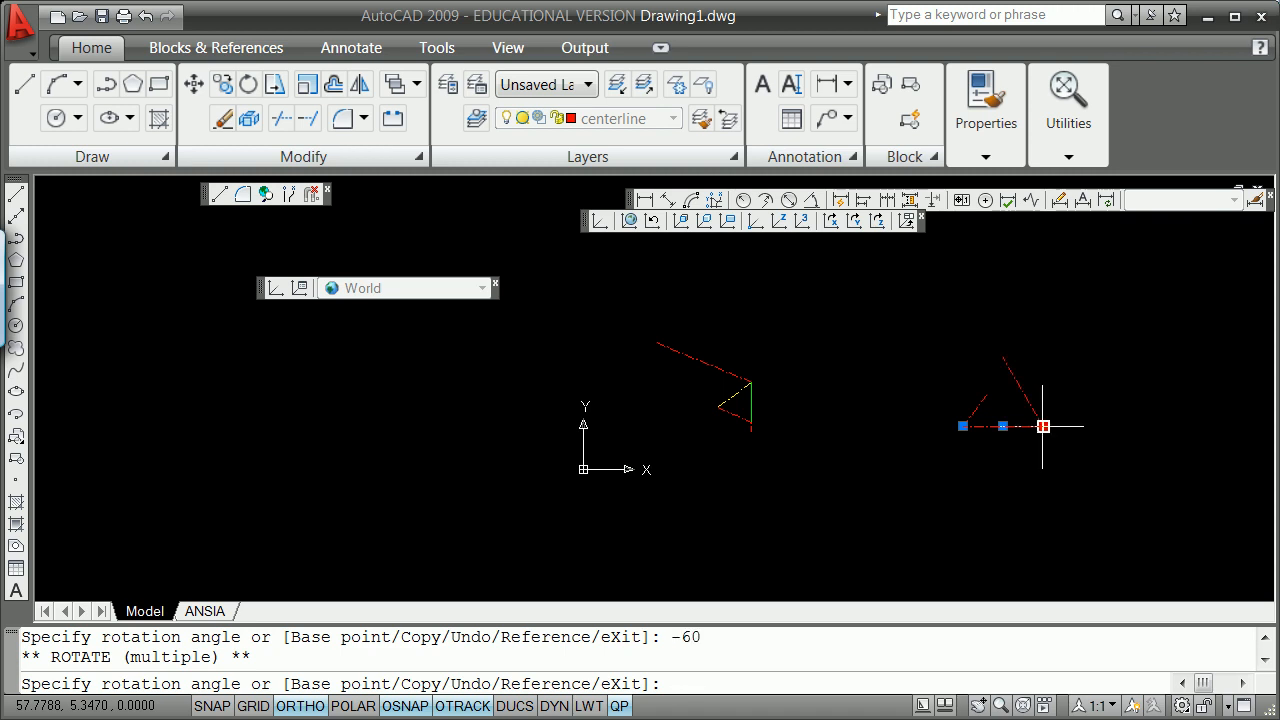
pyautogui.press('Escape')
# Step: Fillet the two slanted centerlines with radius 0 so they meet at a sharp apex
pyautogui.write('f')
pyautogui.press('Return')
pyautogui.write('r')
pyautogui.press('Return')
pyautogui.write('0')
pyautogui.press('Return')
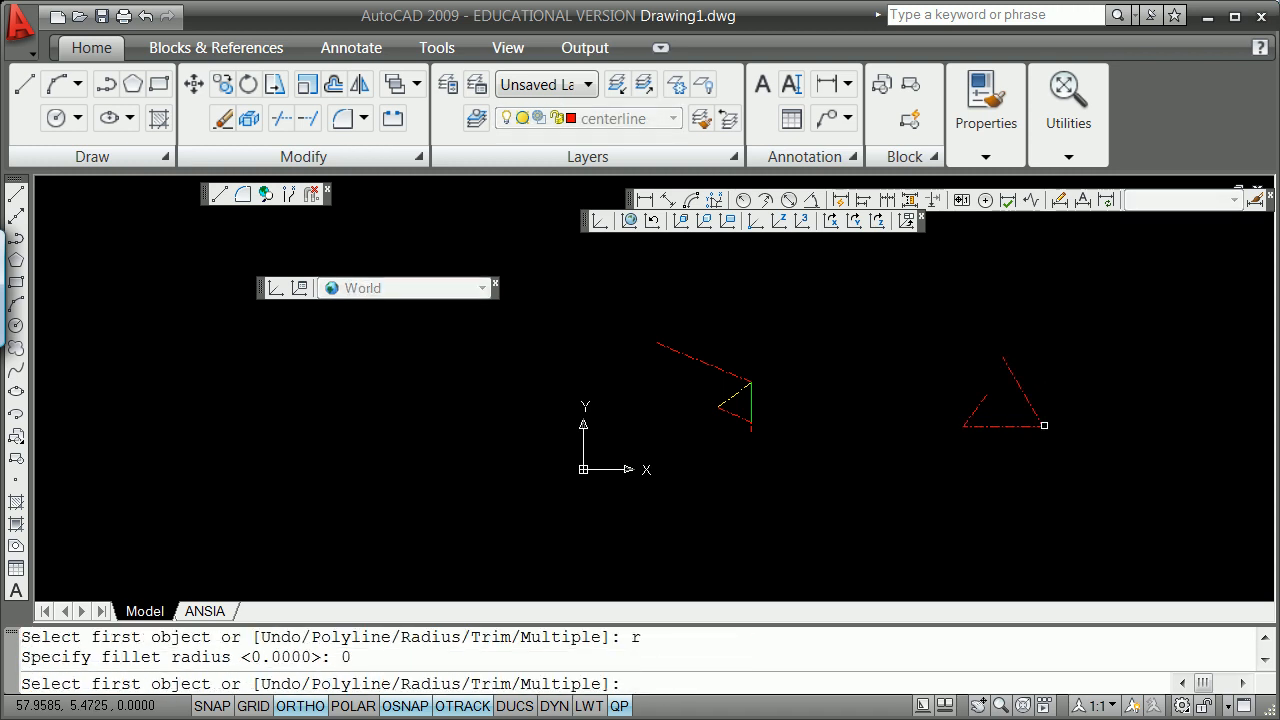
pyautogui.click(973, 414)
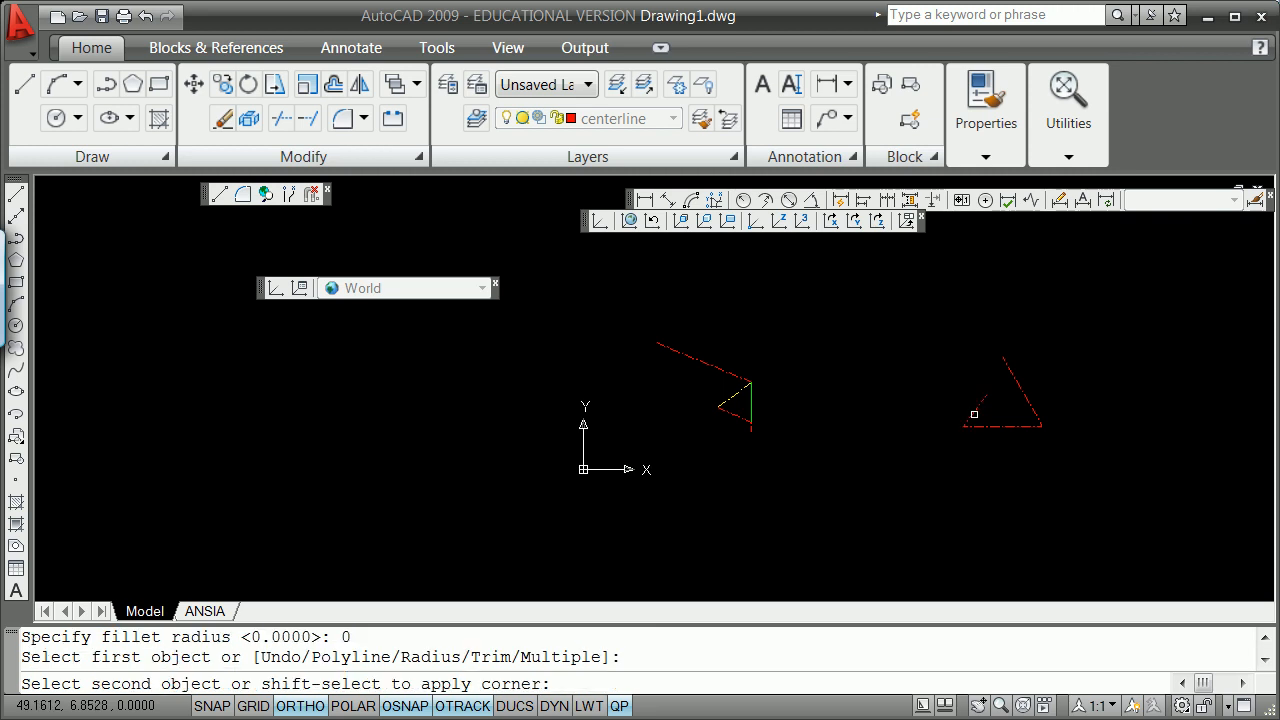
pyautogui.click(1011, 380)
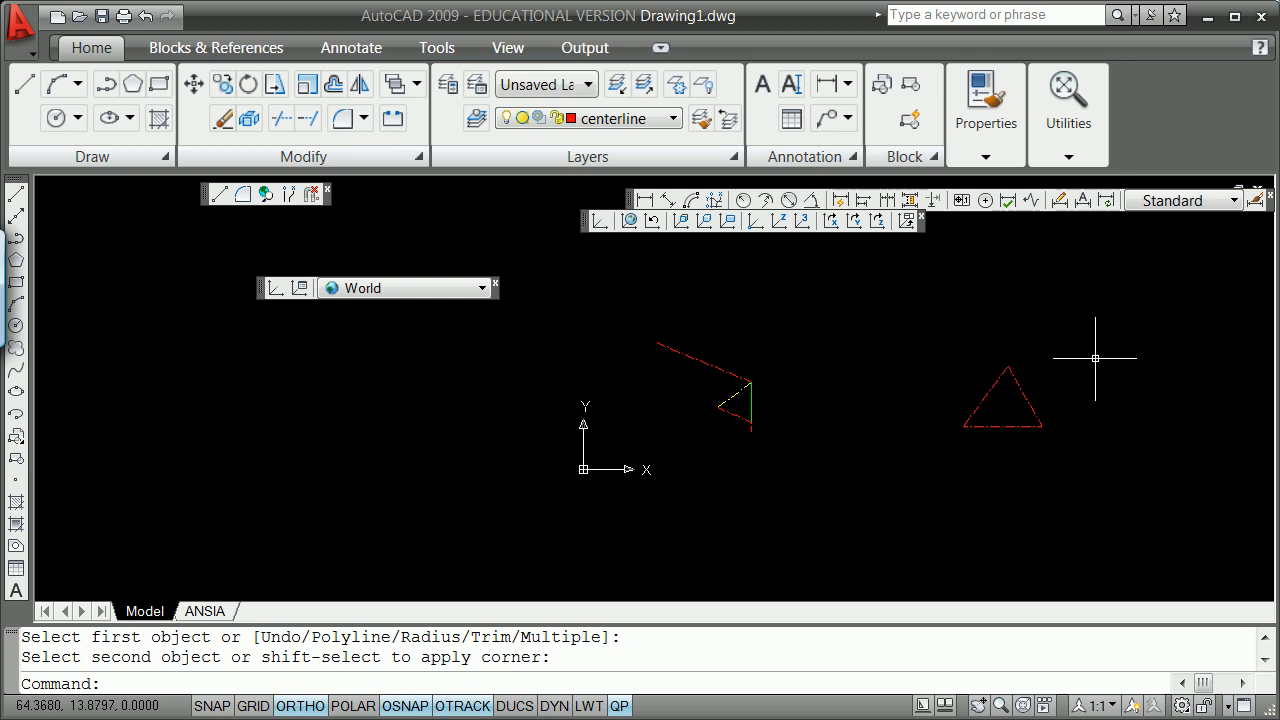
# Step: Draw a line from the new triangle's apex to the relative point @3,-4
pyautogui.write('ne')
pyautogui.press('Return')
pyautogui.write('end')
pyautogui.press('Return')
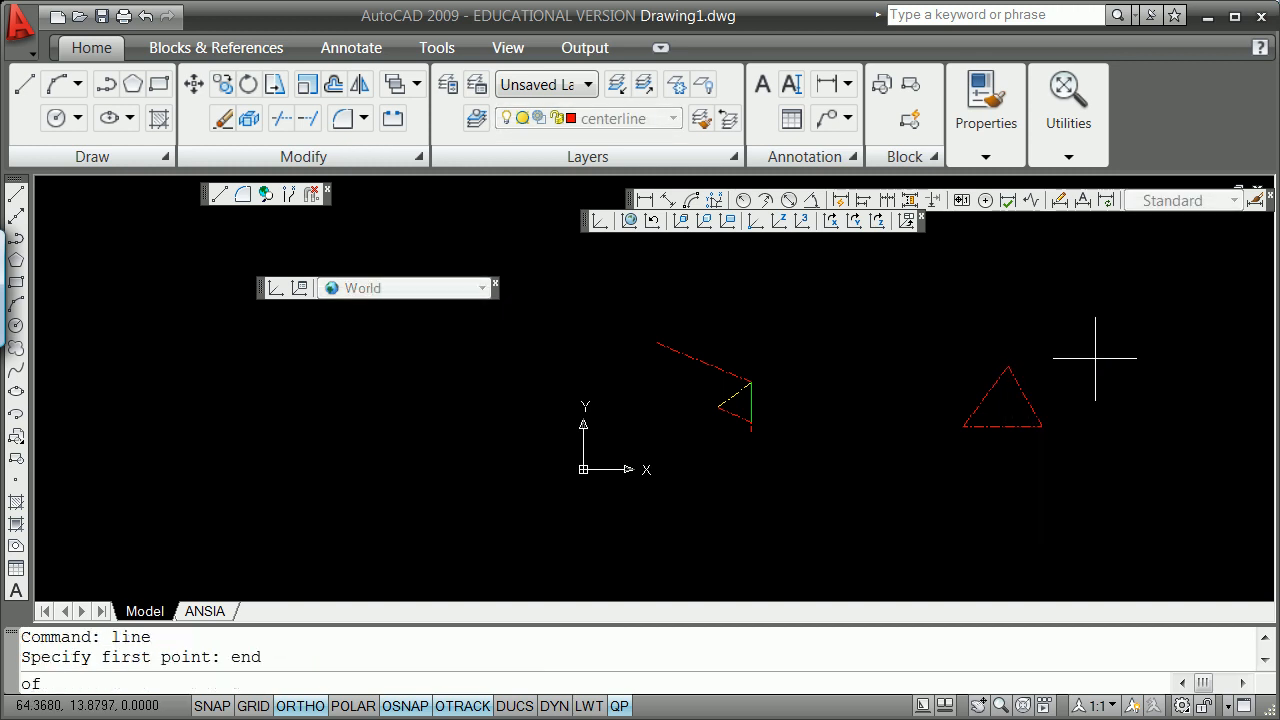
pyautogui.click(1007, 365)
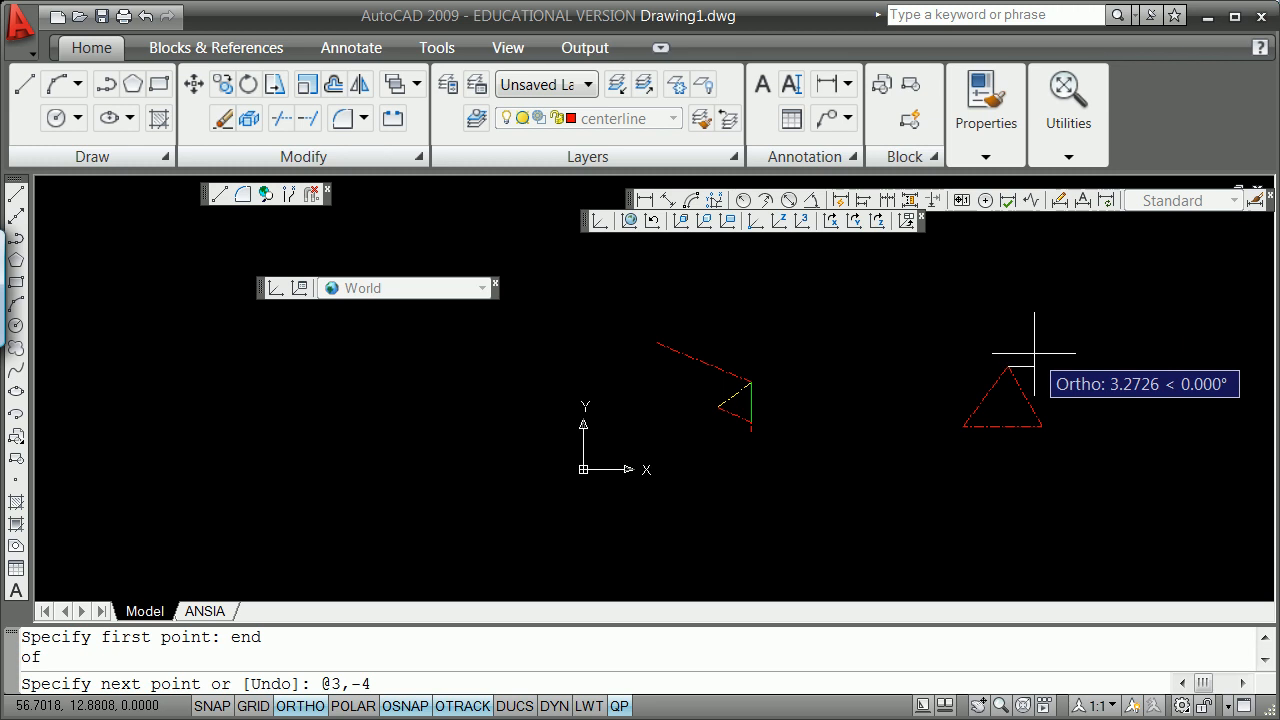
pyautogui.press('Return')
pyautogui.press('Return')
pyautogui.scroll(2, 1017, 410)
pyautogui.scroll(2, 1017, 410)
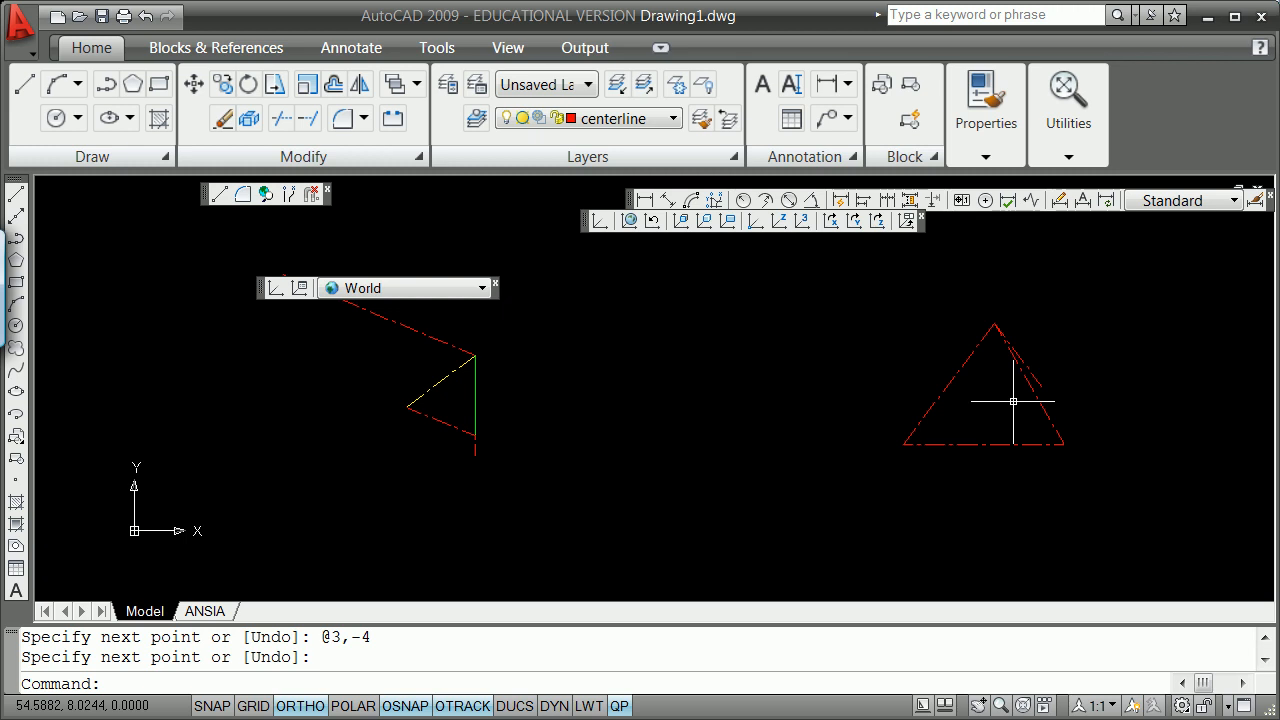
pyautogui.scroll(4, 1012, 372)
pyautogui.scroll(-3, 1005, 325)
pyautogui.scroll(2, 1000, 313)
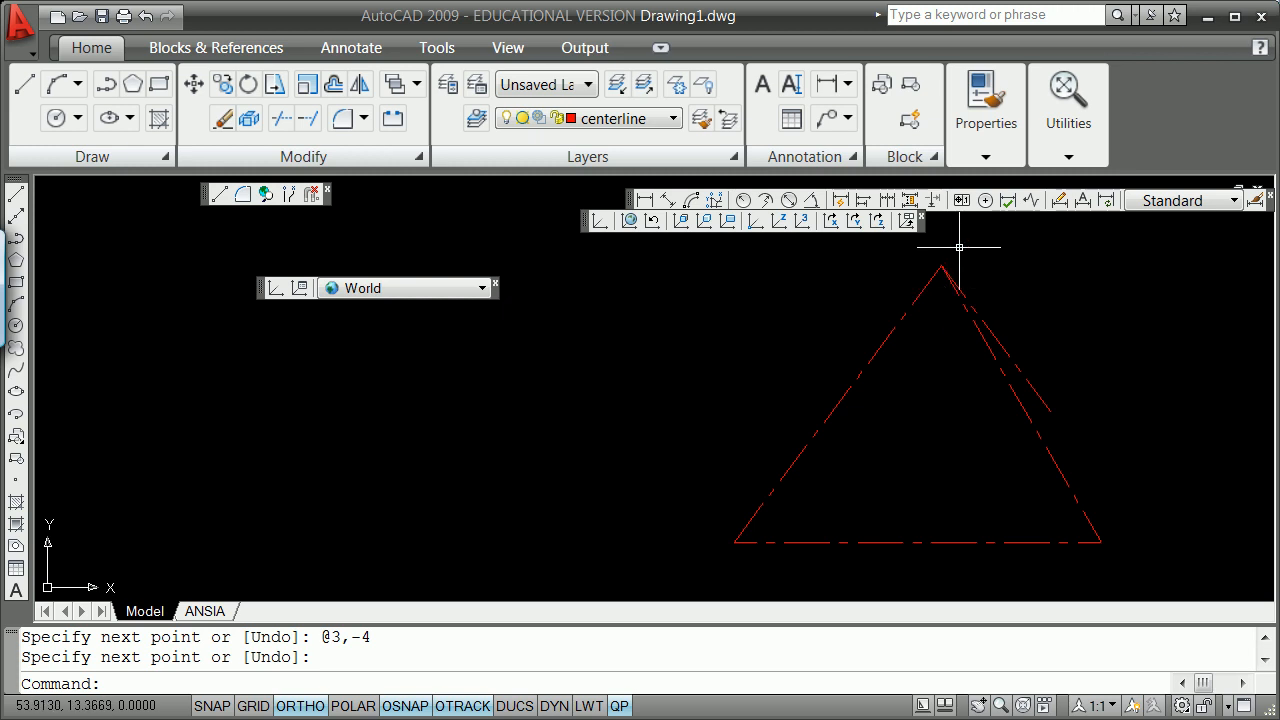
pyautogui.press('Return')
pyautogui.write('end')
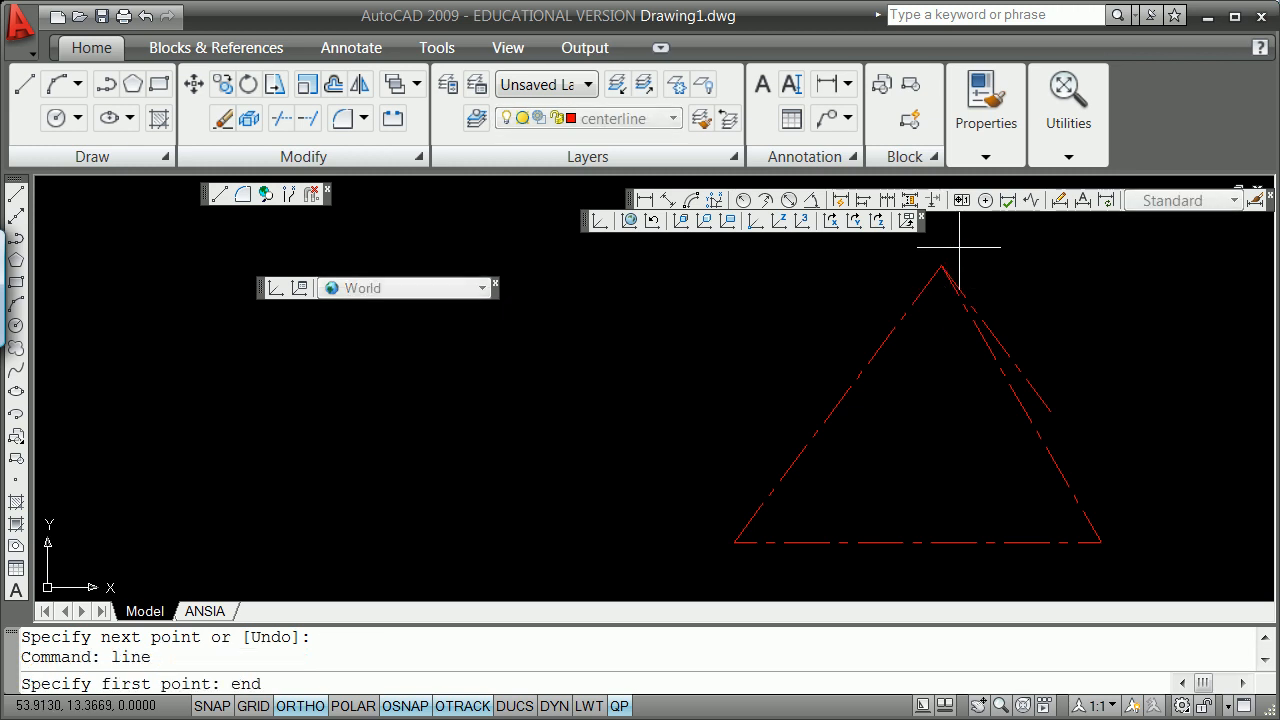
pyautogui.press('Return')
pyautogui.click(941, 264)
pyautogui.press('Escape')
pyautogui.write('circ')
pyautogui.press('Escape')
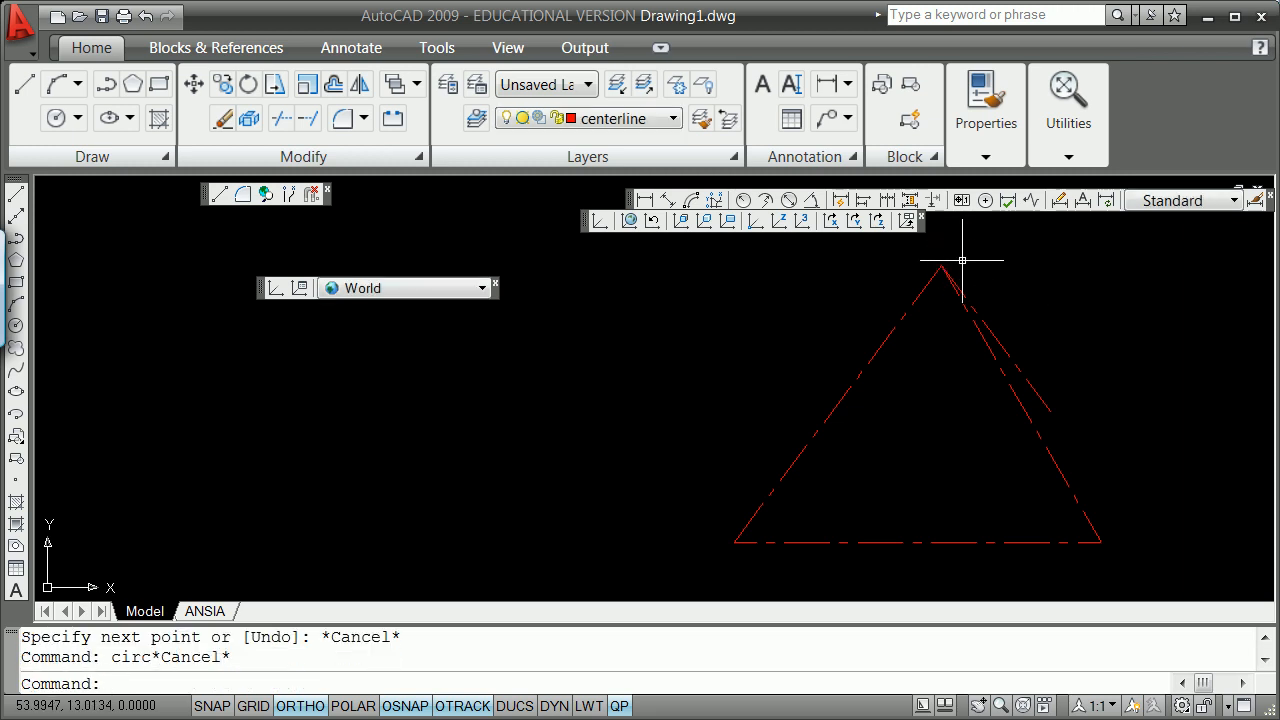
# Step: Make the object layer current
pyautogui.click(672, 119)
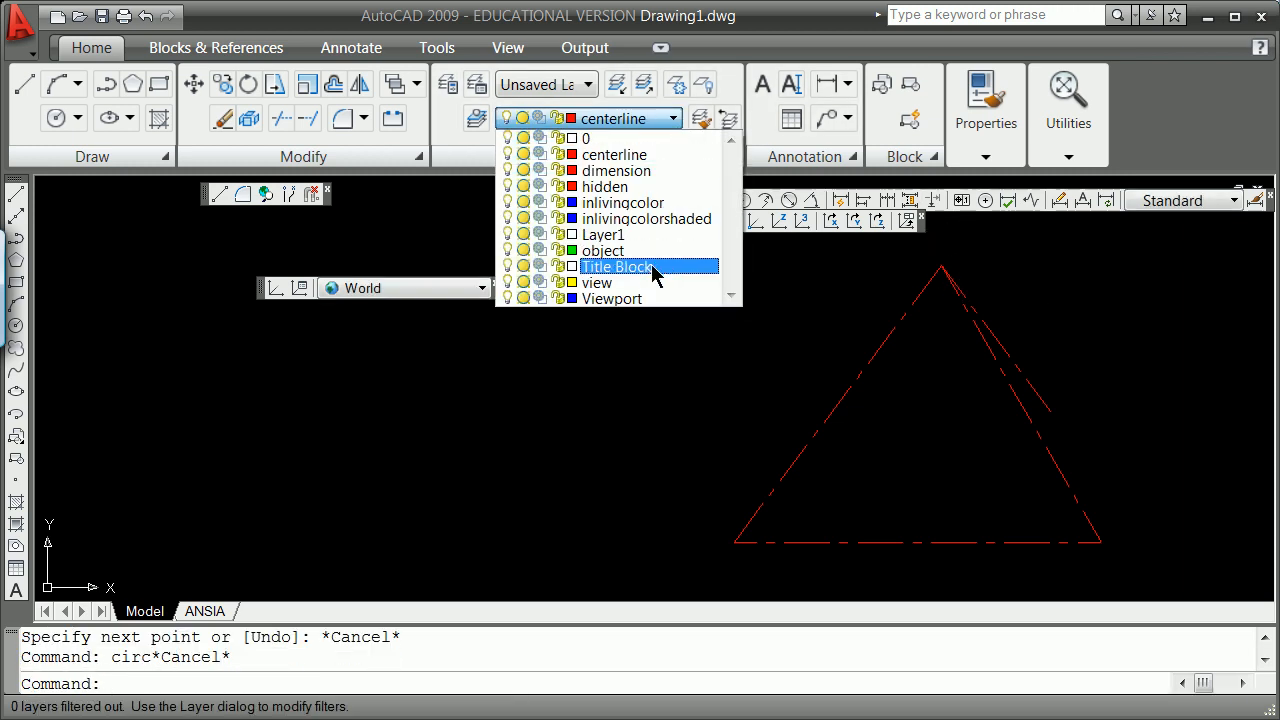
pyautogui.click(640, 248)
pyautogui.write('line')
pyautogui.press('Return')
pyautogui.write('e')
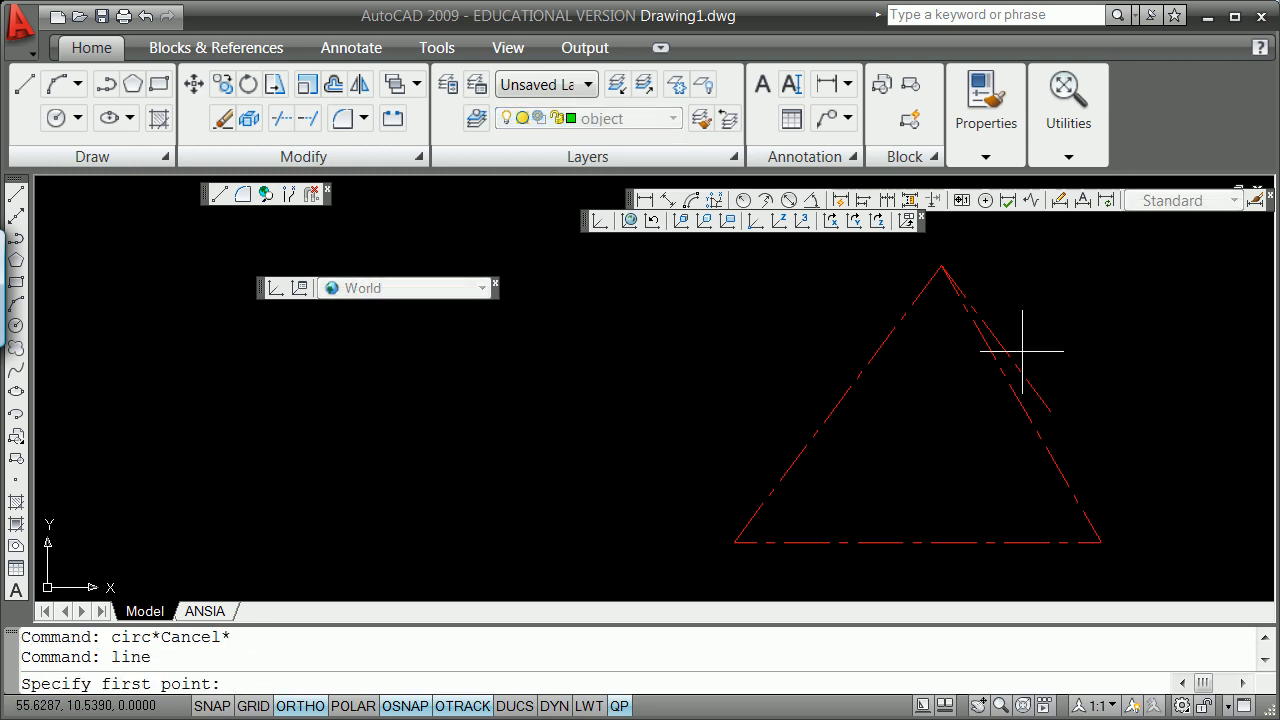
pyautogui.press('Escape')
pyautogui.write('circl')
pyautogui.press('Return')
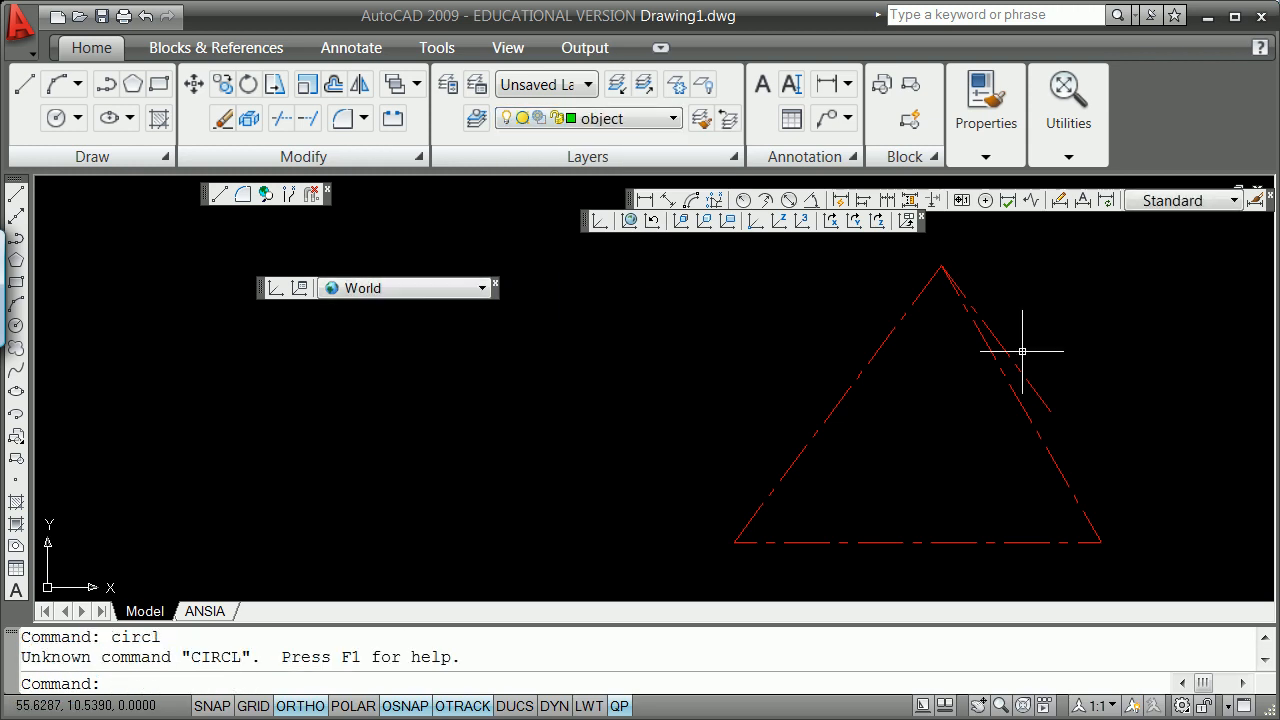
# Step: Draw a circle of radius 2 centered on the triangle's apex
pyautogui.write('circle')
pyautogui.press('Return')
pyautogui.write('end')
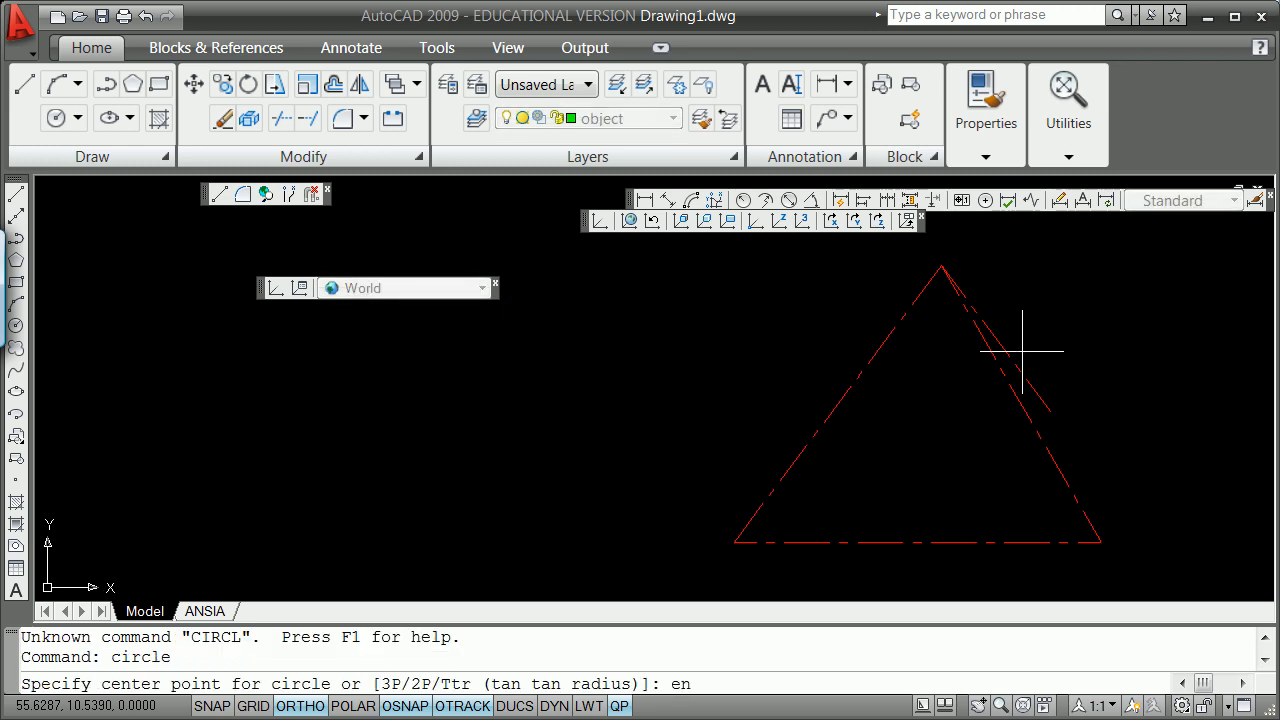
pyautogui.press('Return')
pyautogui.click(941, 265)
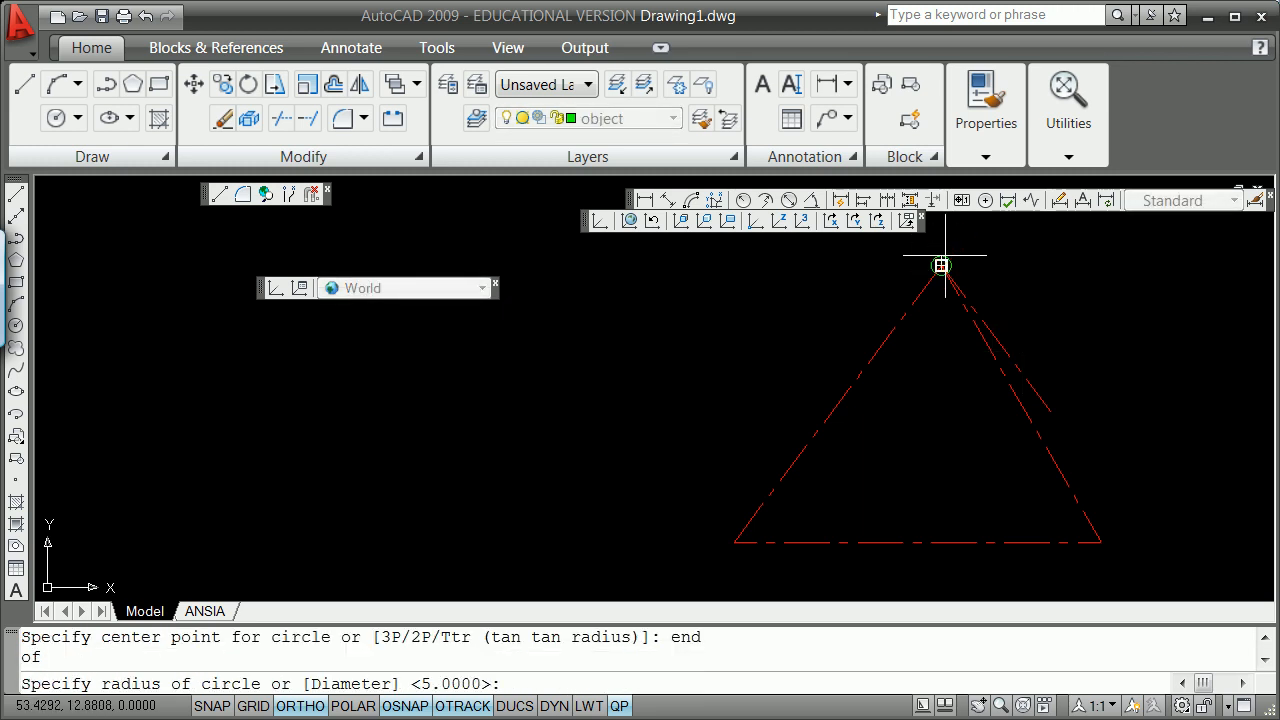
pyautogui.write('2')
pyautogui.press('Return')
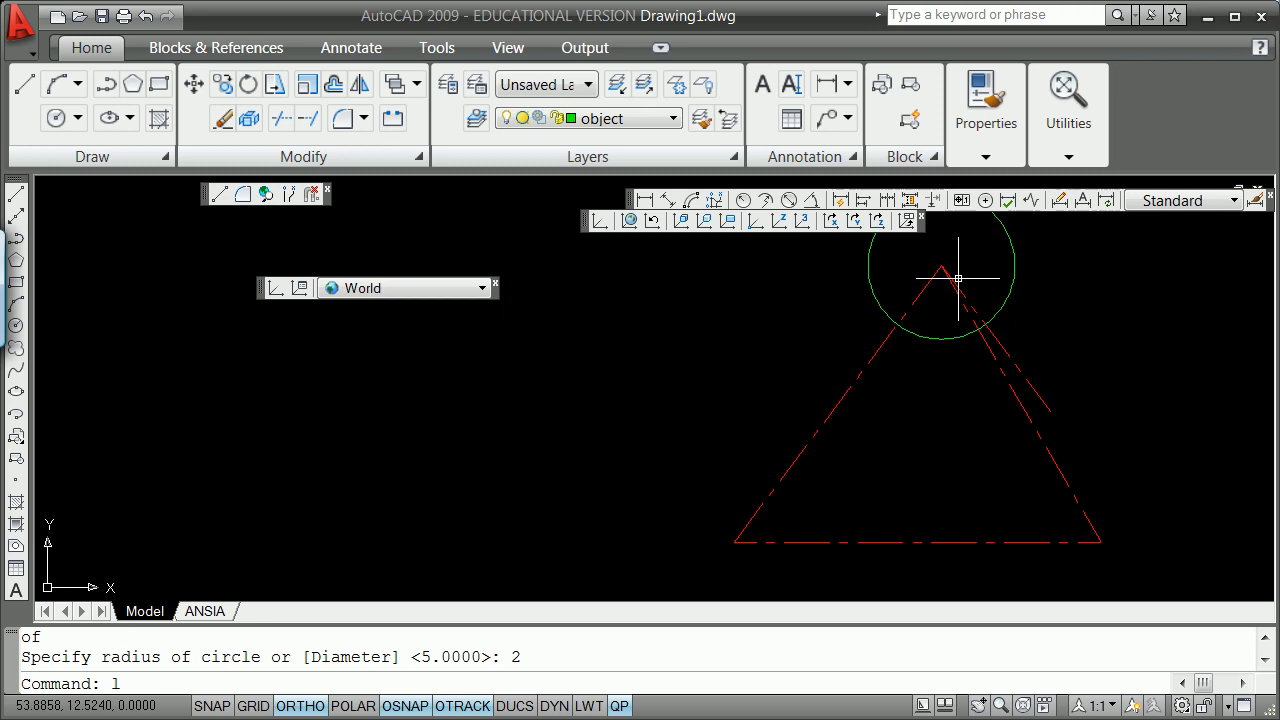
# Step: With Ortho off, draw a line from the apex to where the circle crosses the short 3,-4 slope line
pyautogui.press('Return')
pyautogui.write('int')
pyautogui.press('Return')
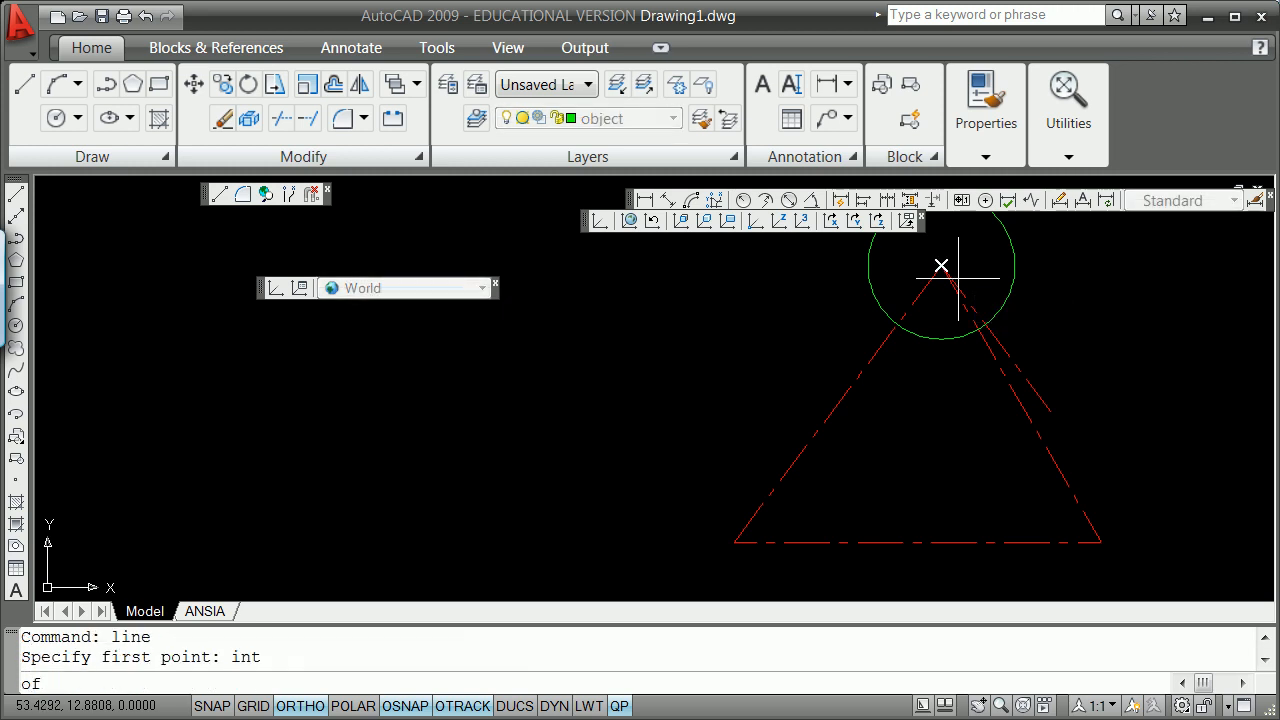
pyautogui.click(941, 265)
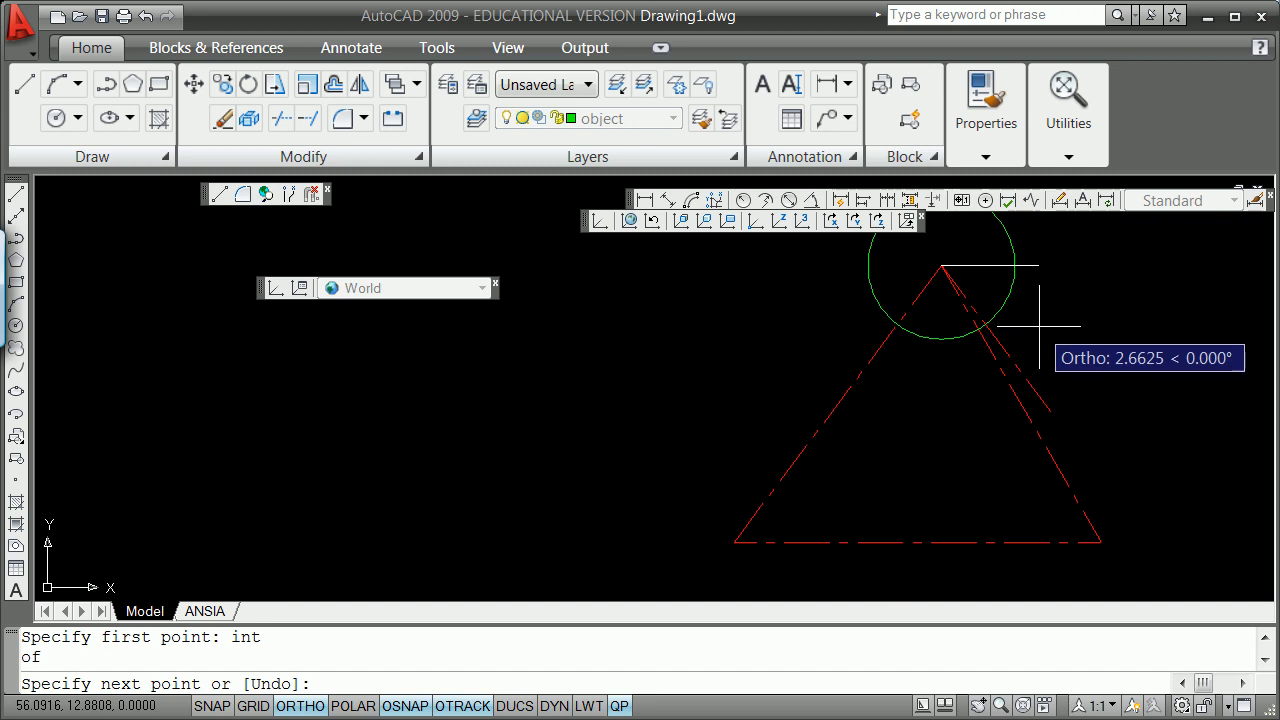
pyautogui.press('F8')
pyautogui.keyDown('shift'); pyautogui.rightClick(1074, 344); pyautogui.keyUp('shift')
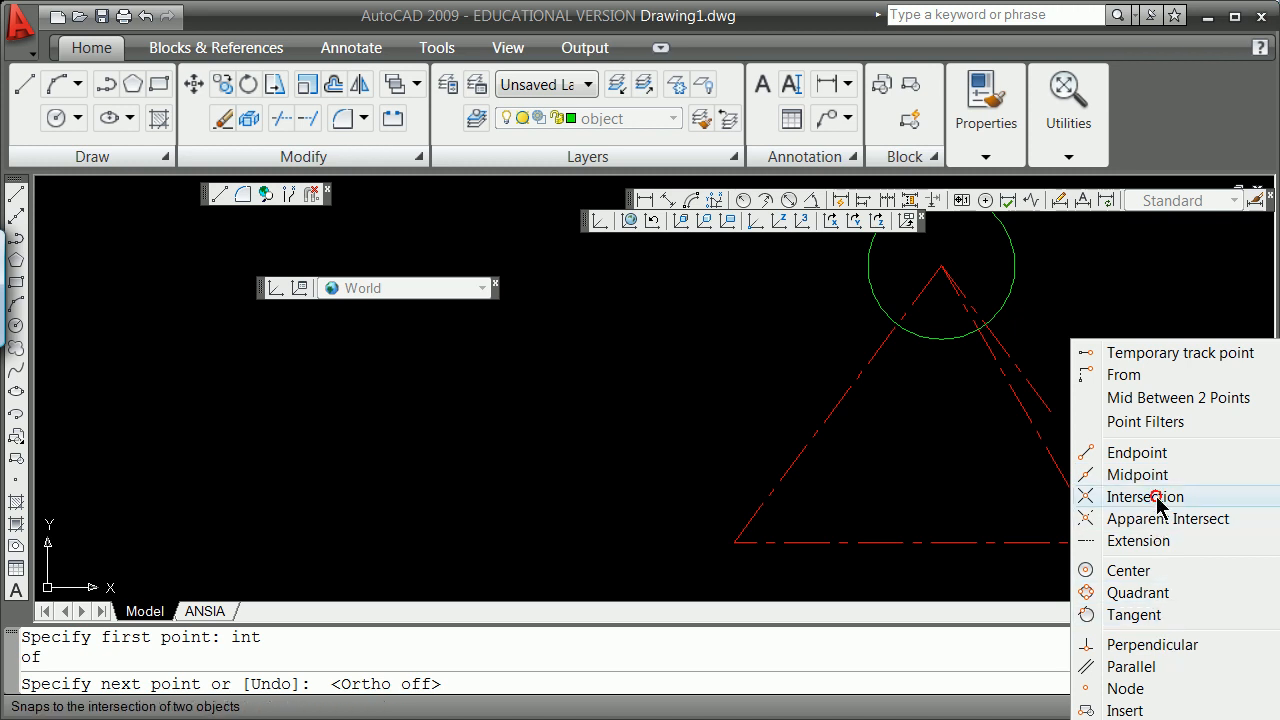
pyautogui.click(1145, 497)
pyautogui.click(988, 318)
pyautogui.press('Return')
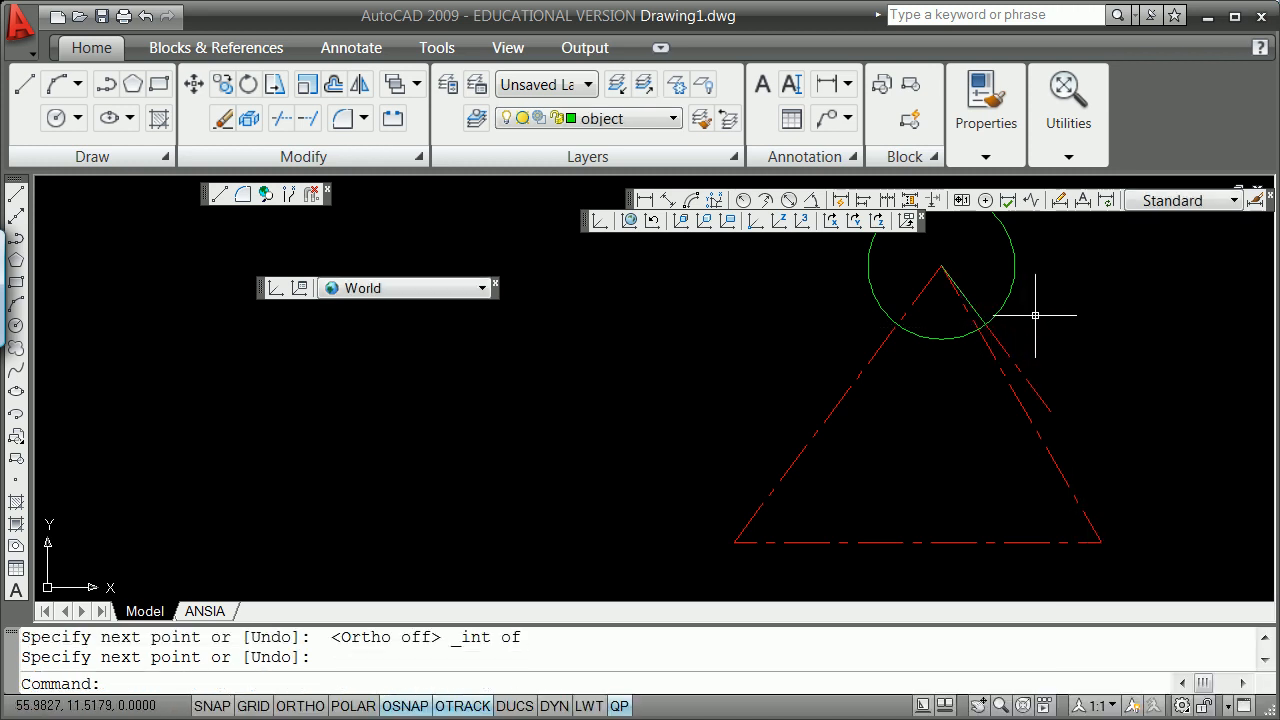
pyautogui.press('Escape')
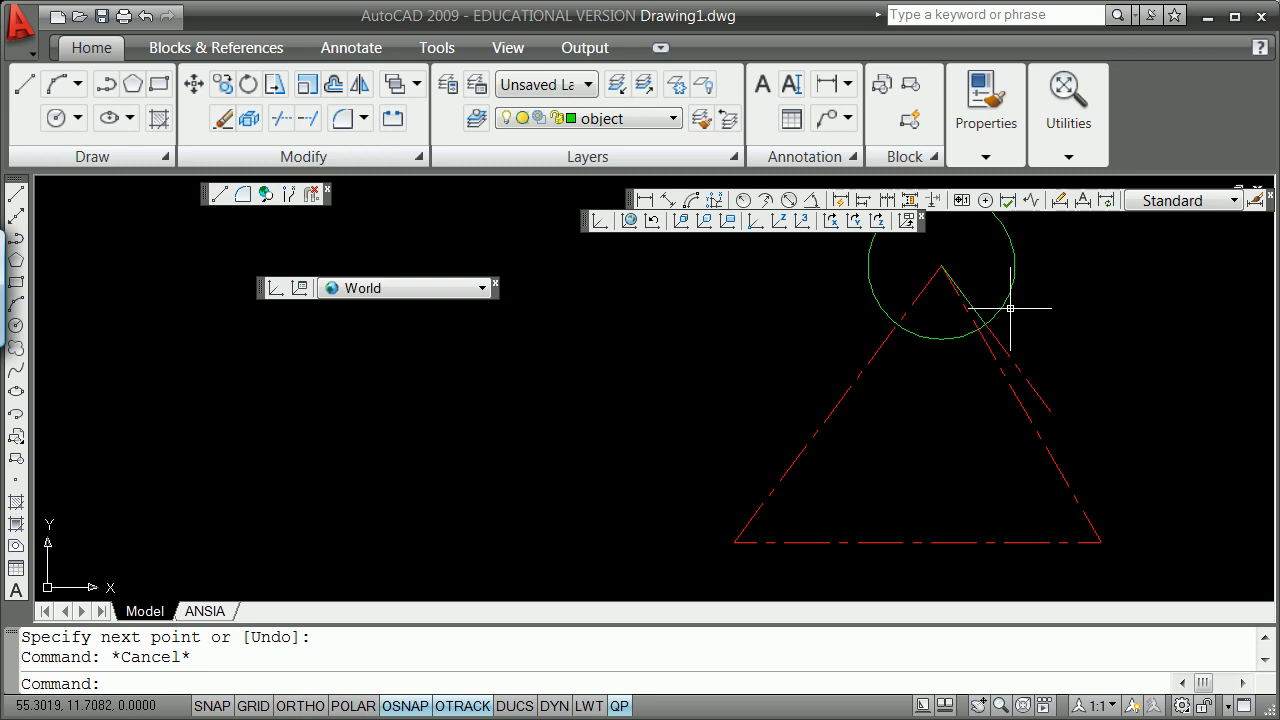
# Step: Change the color of the triangle's 60-degree centerline, from the apex to the base's right endpoint, to yellow
pyautogui.scroll(-3, 943, 286)
pyautogui.scroll(7, 945, 288)
pyautogui.scroll(-5, 948, 289)
pyautogui.scroll(3, 945, 275)
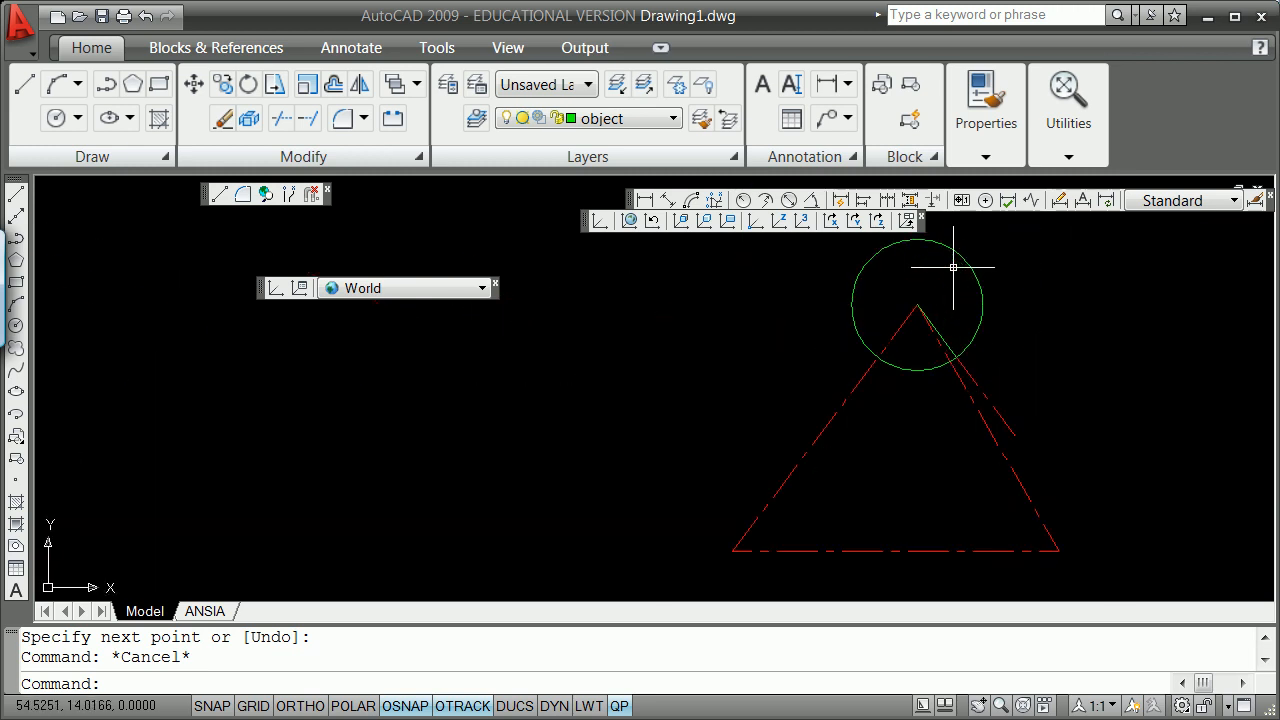
pyautogui.click(958, 366)
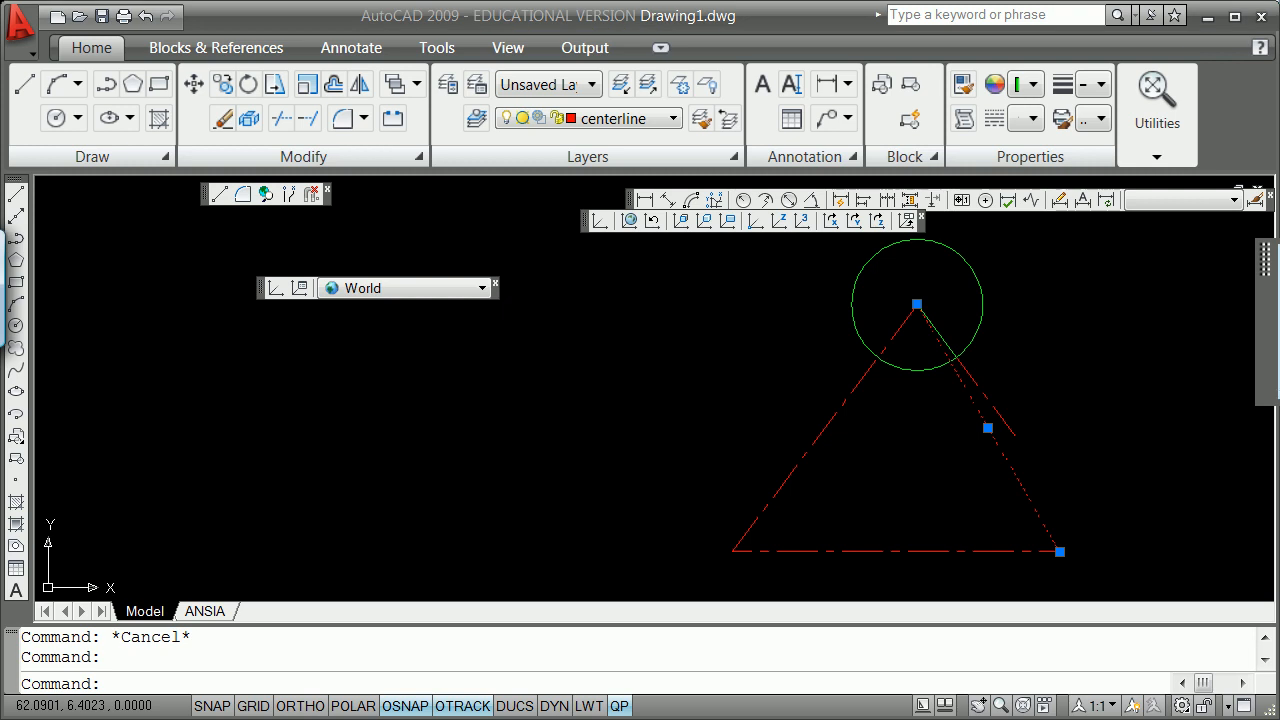
pyautogui.press('F1')
pyautogui.press('Escape')
pyautogui.press('Escape')
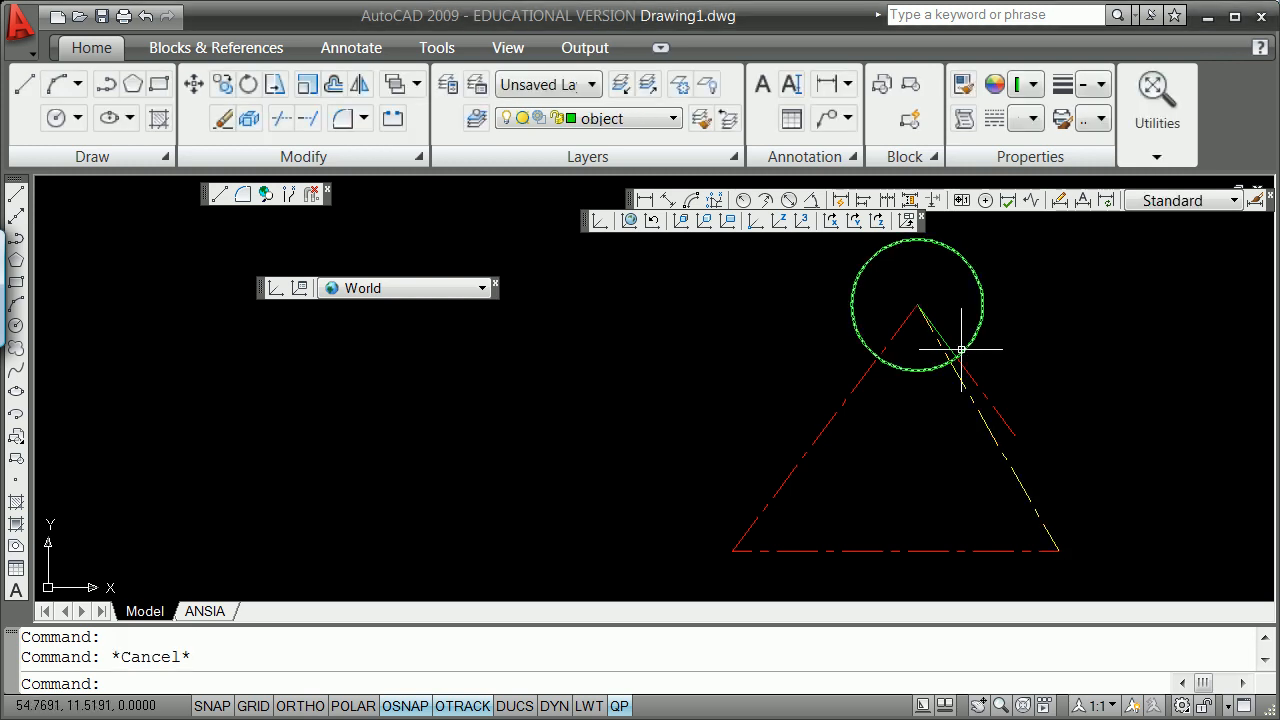
pyautogui.scroll(5, 930, 385)
pyautogui.scroll(-5, 988, 350)
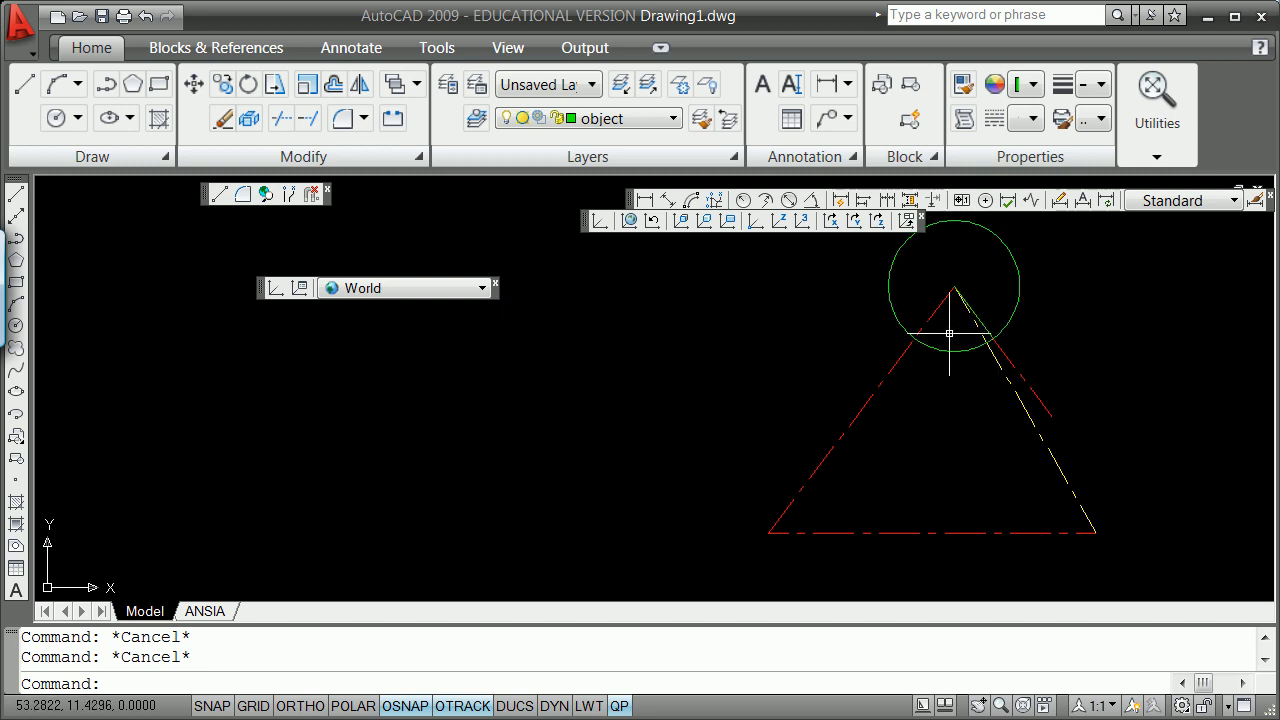
# Step: Copy the triangle's left slanted centerline by its apex grip to the intersection of the circle and the 3,-4 slope line
pyautogui.click(950, 288)
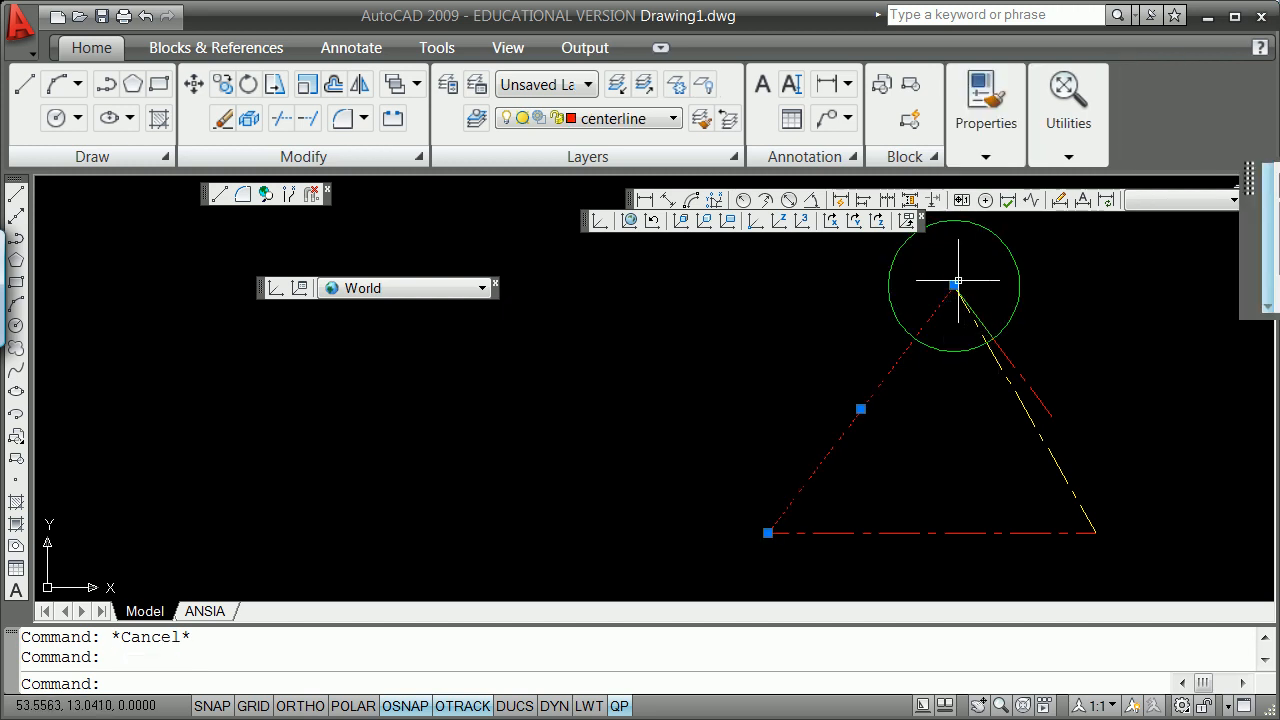
pyautogui.click(955, 285)
pyautogui.press('space')
pyautogui.press('space')
pyautogui.press('space')
pyautogui.press('space')
pyautogui.press('space')
pyautogui.press('space')
pyautogui.write('c')
pyautogui.press('space')
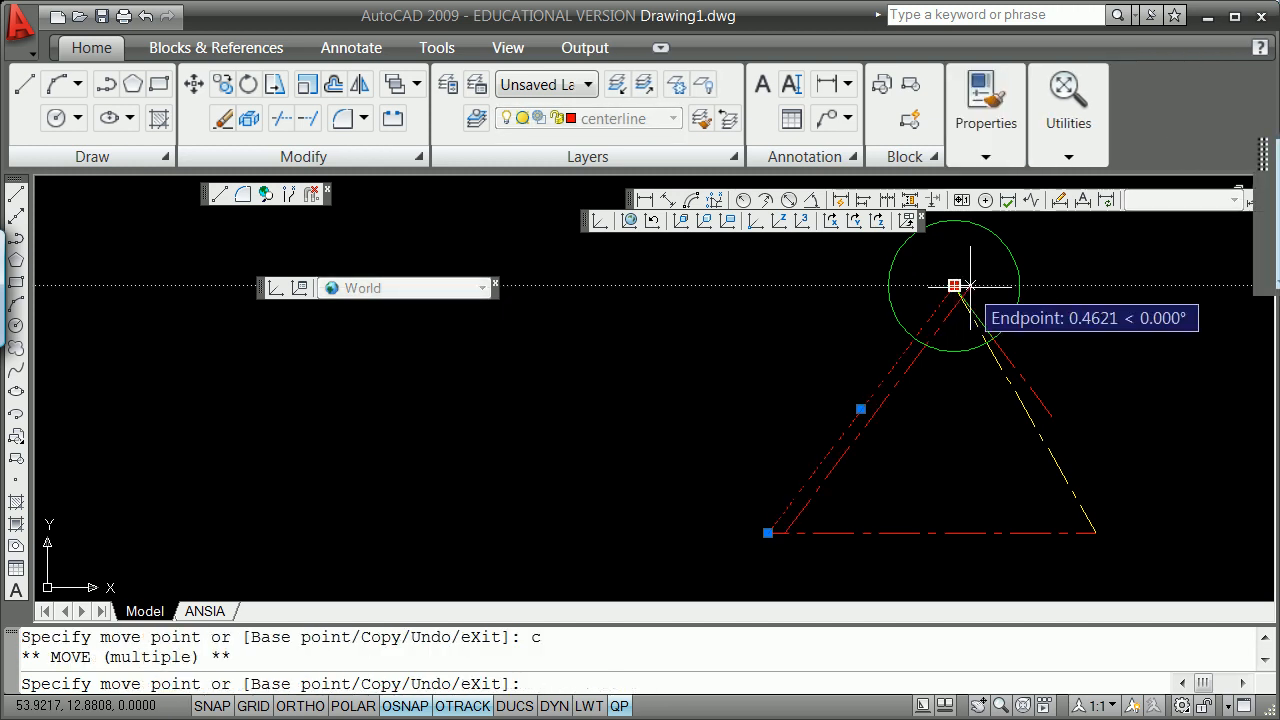
pyautogui.keyDown('shift'); pyautogui.rightClick(1050, 337); pyautogui.keyUp('shift')
pyautogui.click(1127, 495)
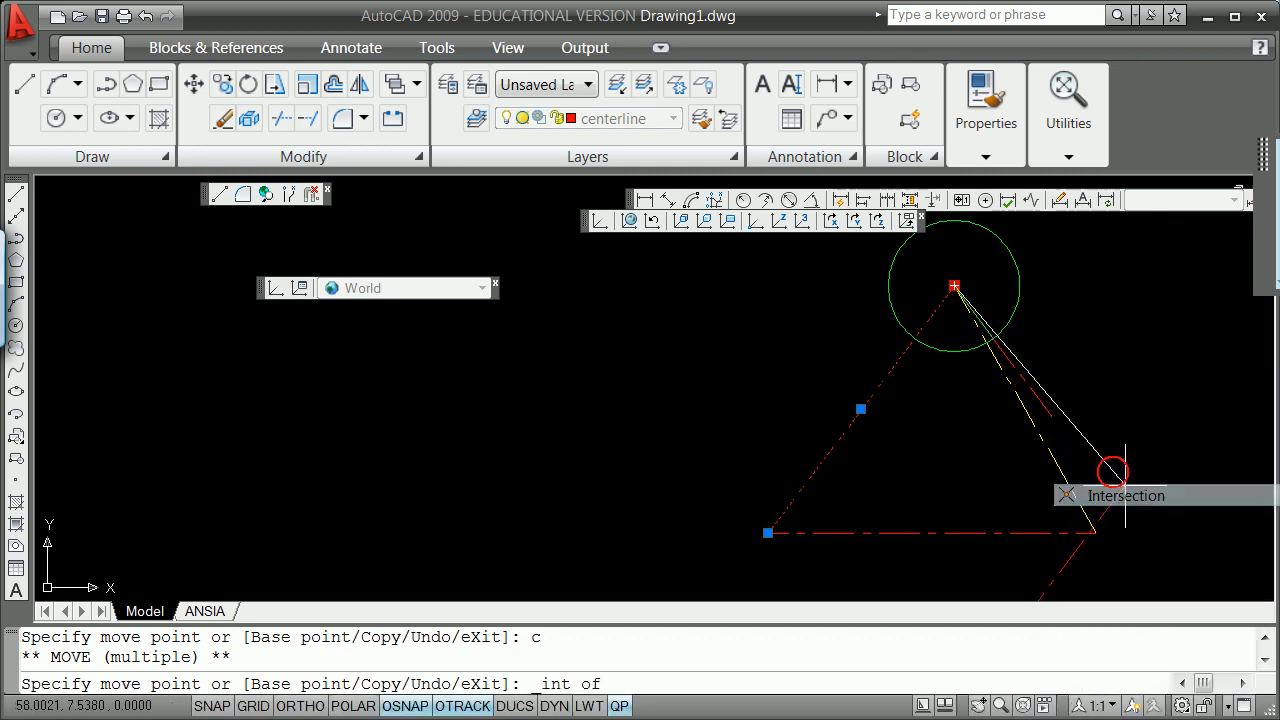
pyautogui.click(990, 340)
pyautogui.press('Escape')
# Step: Trim the copied slanted line and the yellow line against each other so they end at their crossing
pyautogui.scroll(5, 965, 342)
pyautogui.press('Return')
pyautogui.click(1041, 391)
pyautogui.press('Return')
pyautogui.write('trim')
pyautogui.press('Return')
pyautogui.press('Return')
pyautogui.click(997, 373)
pyautogui.press('Return')
pyautogui.press('Return')
pyautogui.press('Return')
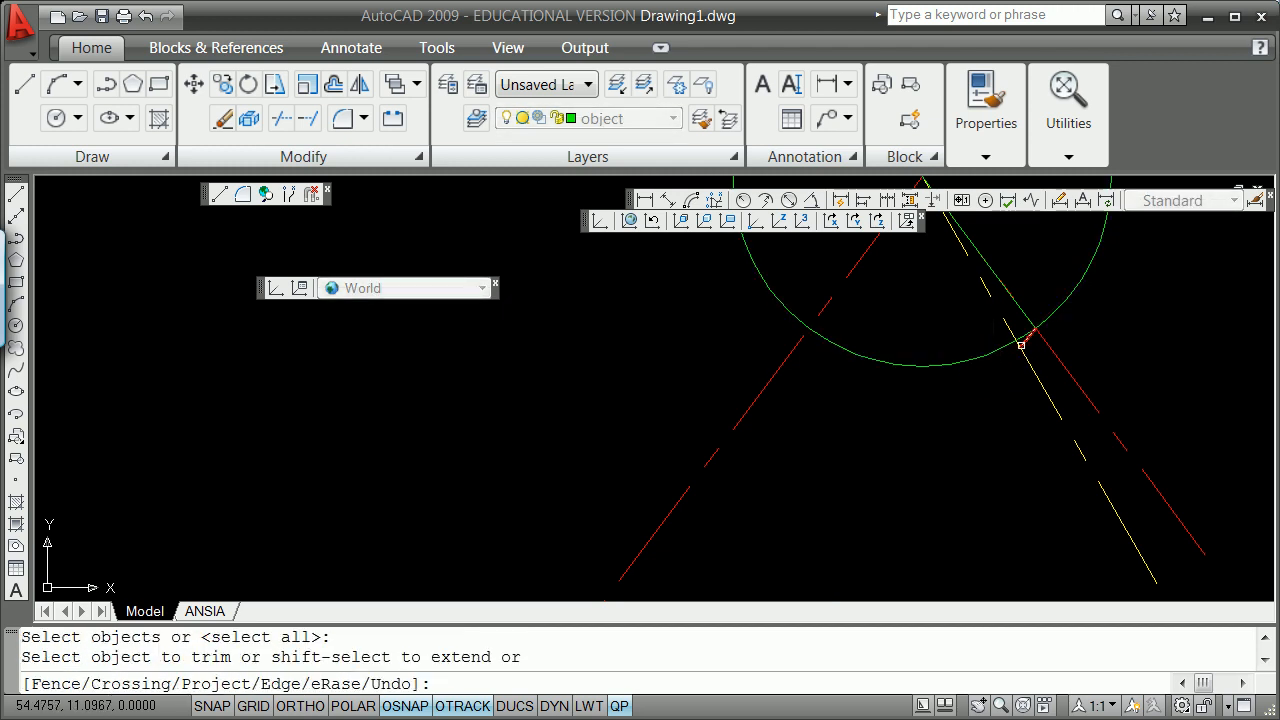
pyautogui.click(1026, 361)
pyautogui.press('Return')
# Step: List the length and angle of the short trimmed segment of the copied slanted line
pyautogui.scroll(3, 1023, 355)
pyautogui.scroll(-2, 1023, 355)
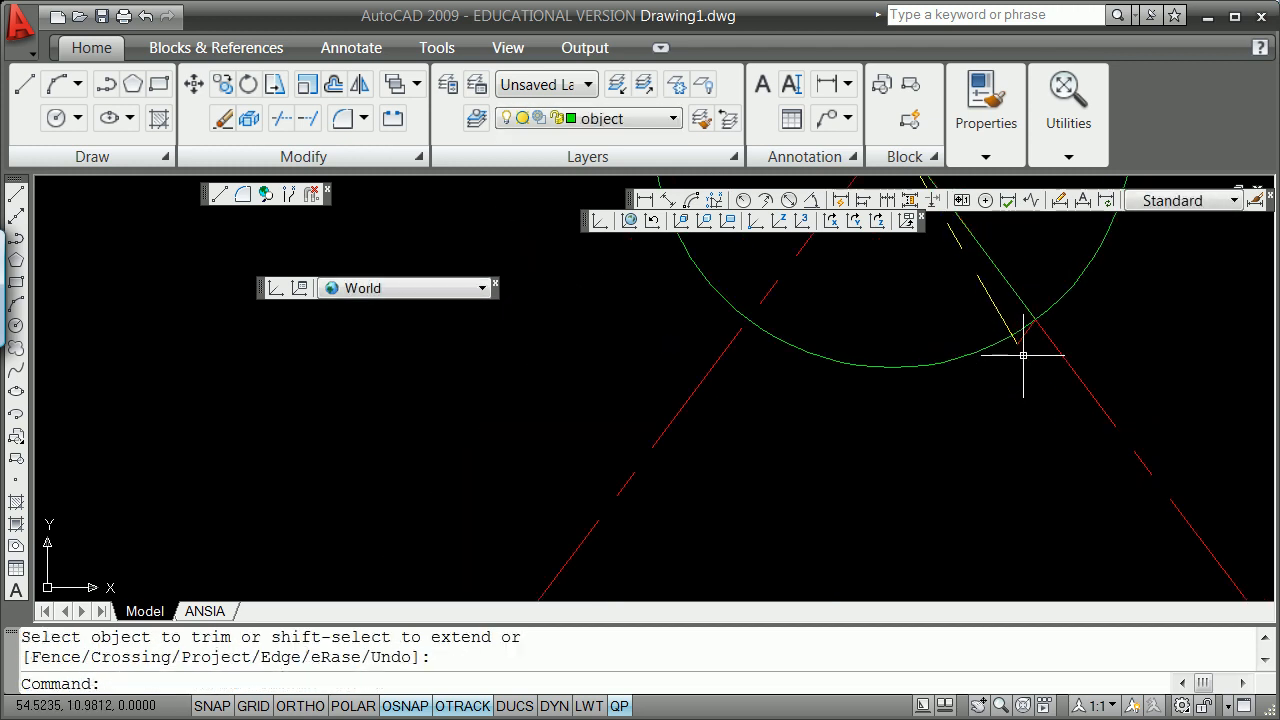
pyautogui.scroll(-2, 1023, 355)
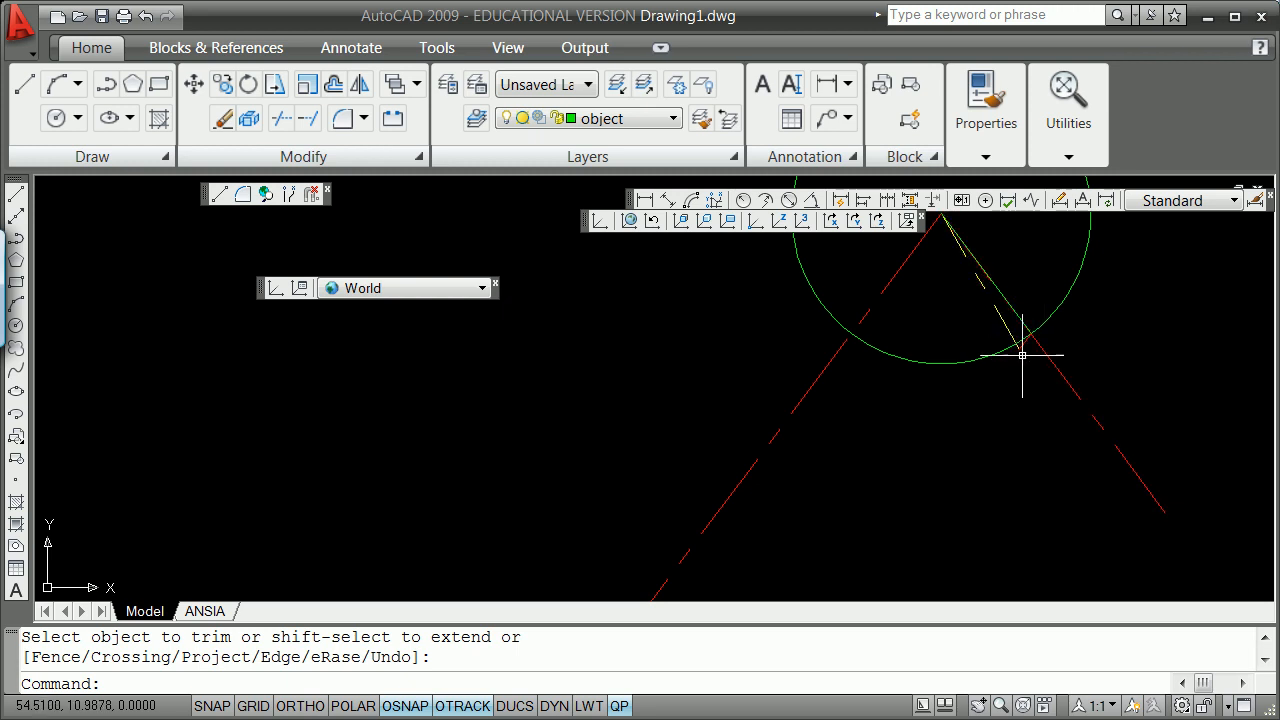
pyautogui.scroll(3, 1021, 344)
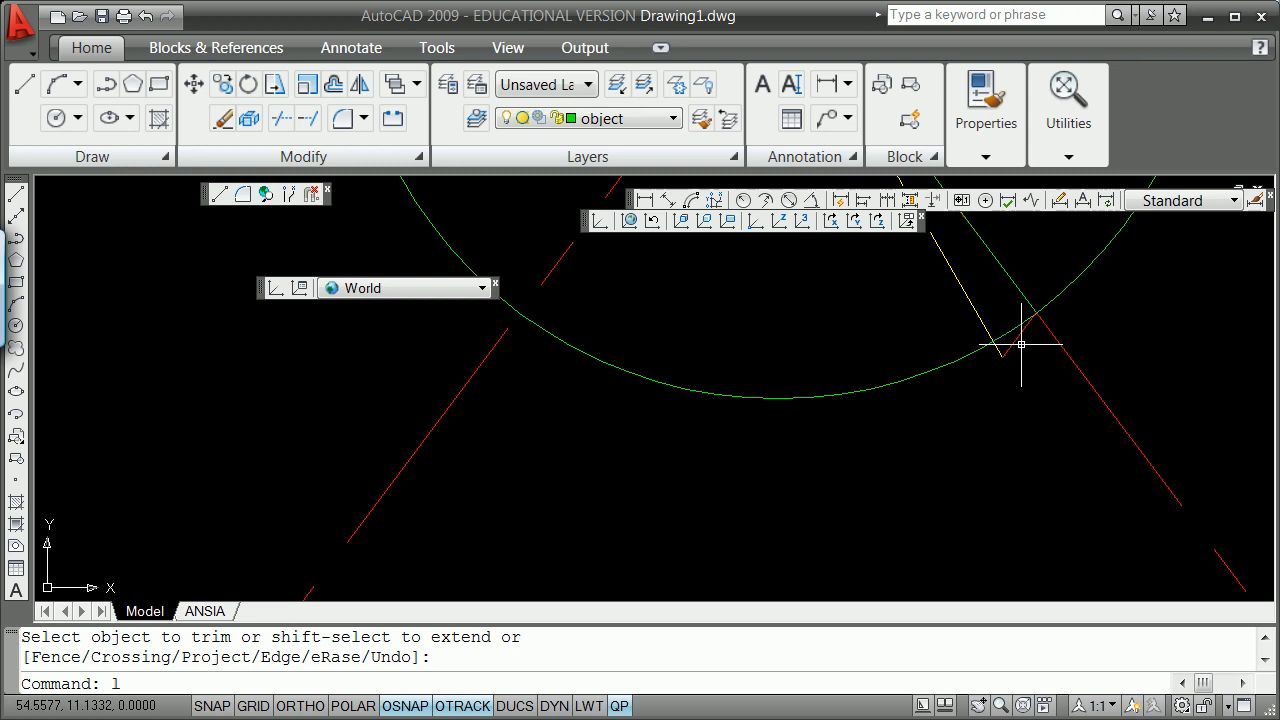
pyautogui.write('list')
pyautogui.press('Return')
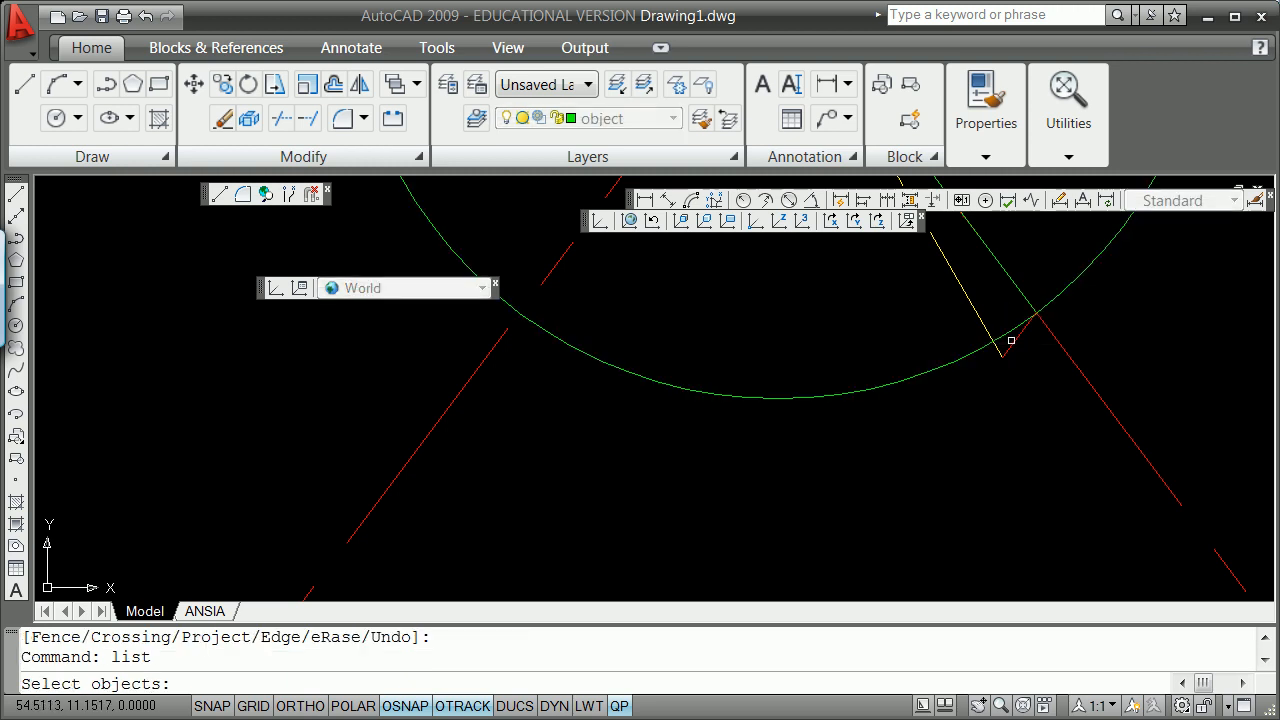
pyautogui.click(1014, 342)
pyautogui.press('Return')
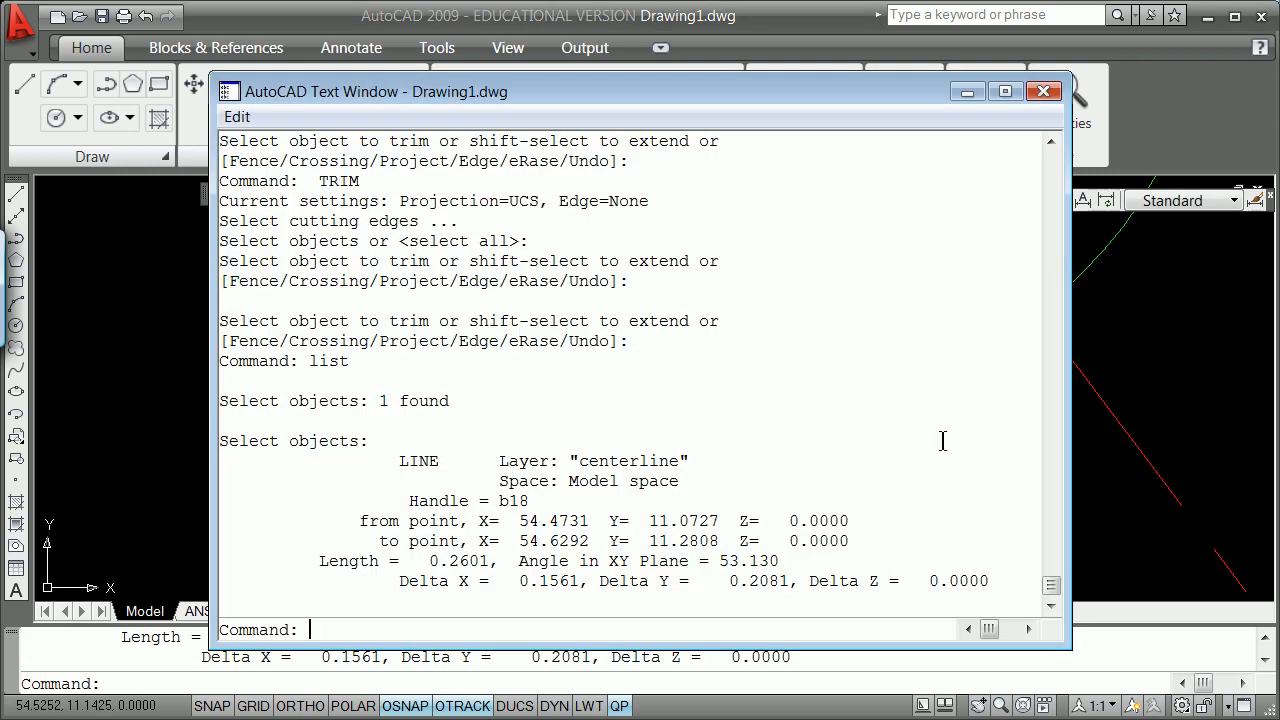
pyautogui.press('F2')
# Step: List the length and angle of the trimmed yellow line
pyautogui.press('Return')
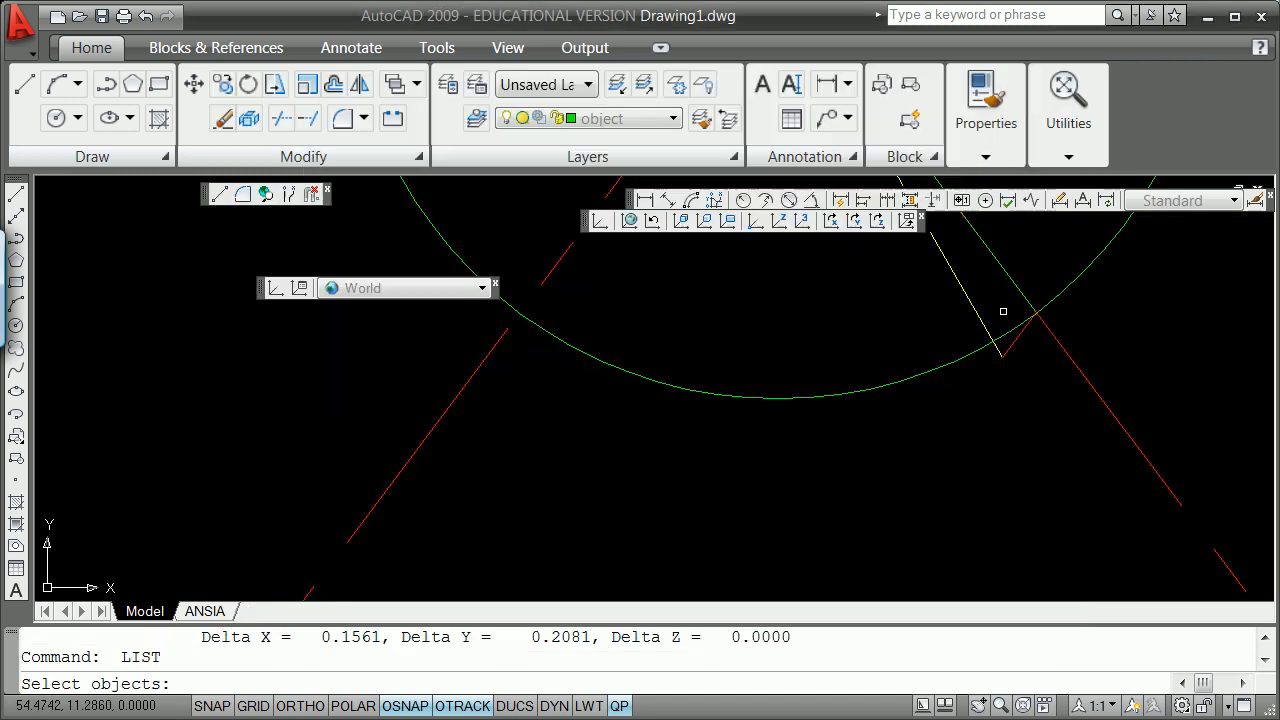
pyautogui.click(970, 305)
pyautogui.press('Return')
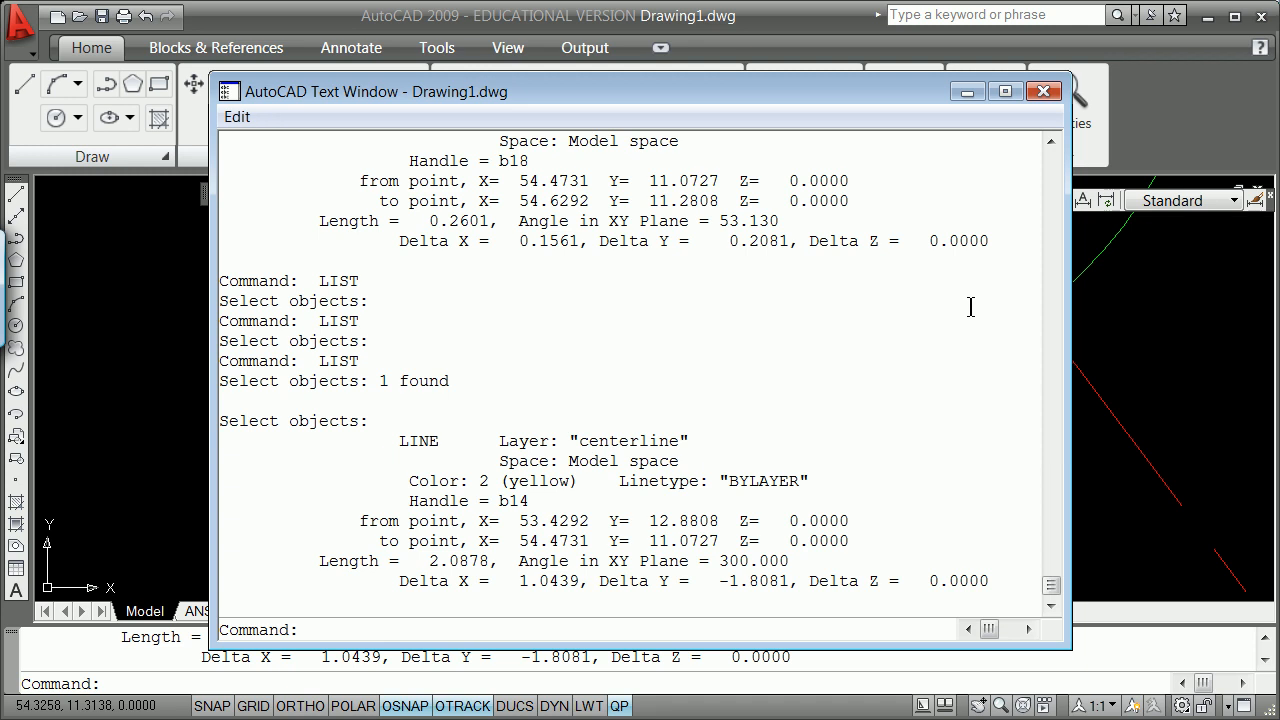
pyautogui.click(1043, 92)
# Step: With Ortho on, draw a vertical line about 17 units long in the empty area below the second triangle
pyautogui.scroll(-10, 986, 294)
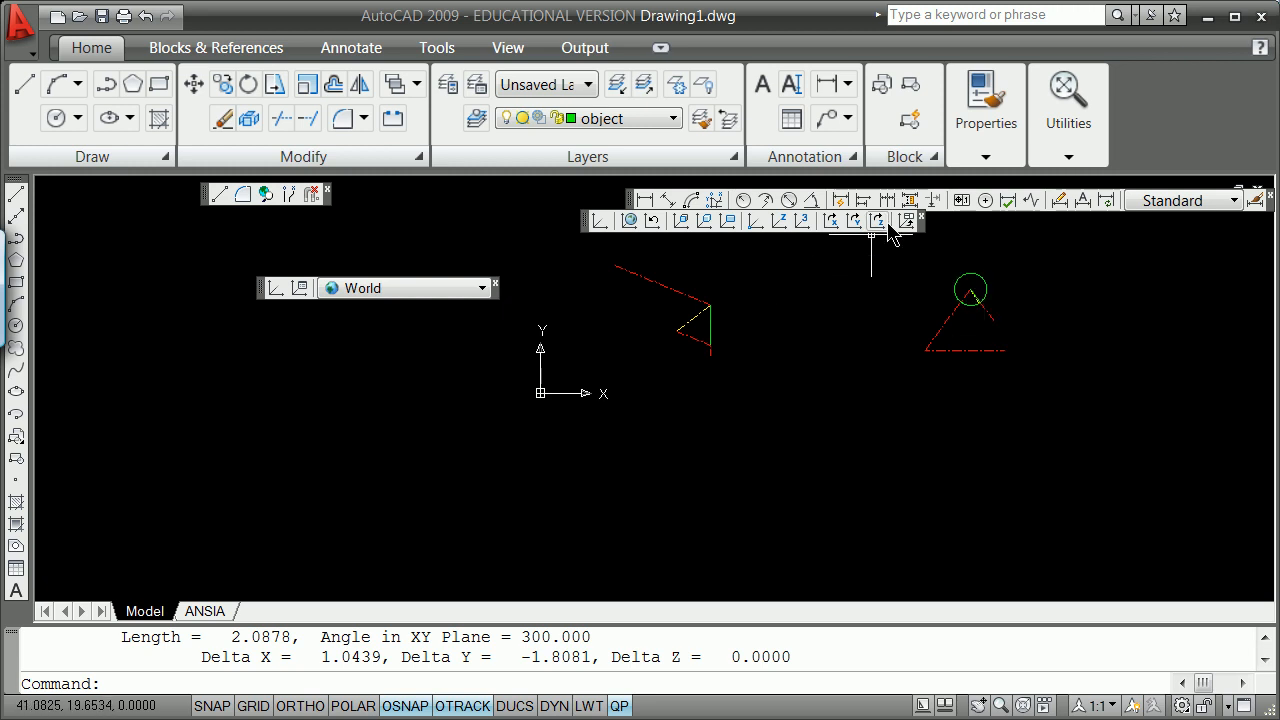
pyautogui.scroll(-1, 837, 494)
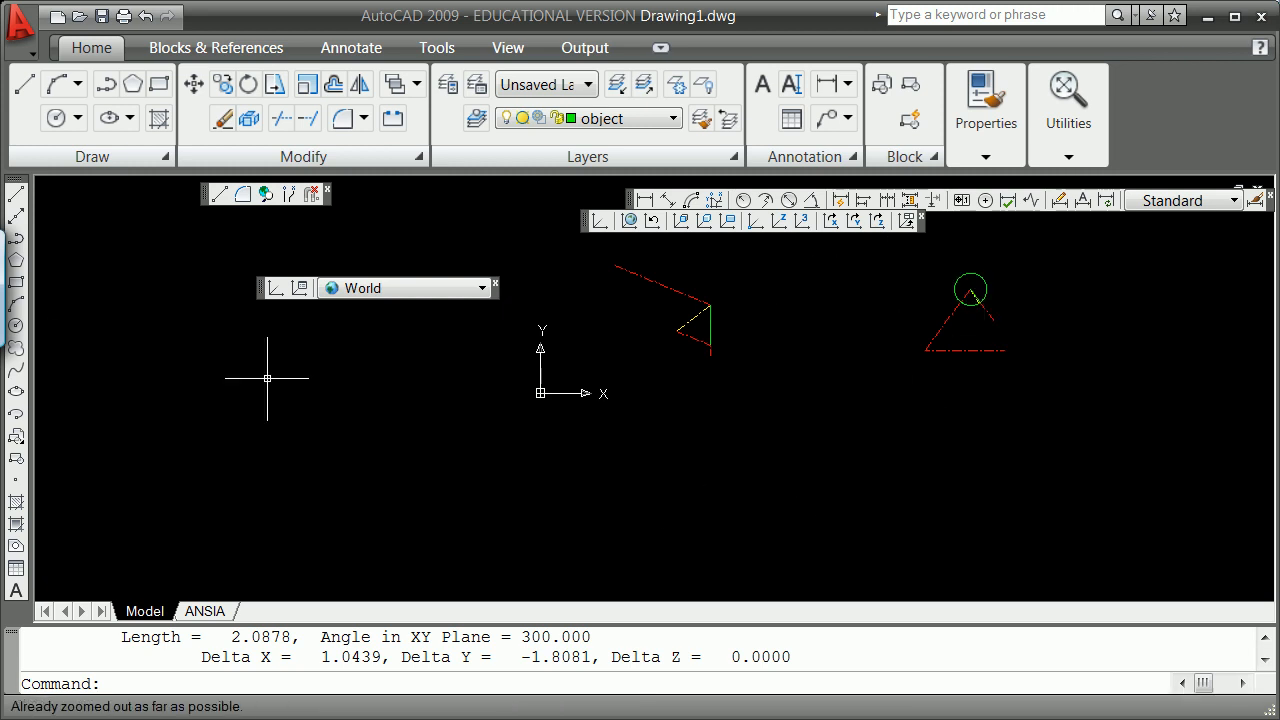
pyautogui.click(15, 193)
pyautogui.click(927, 438)
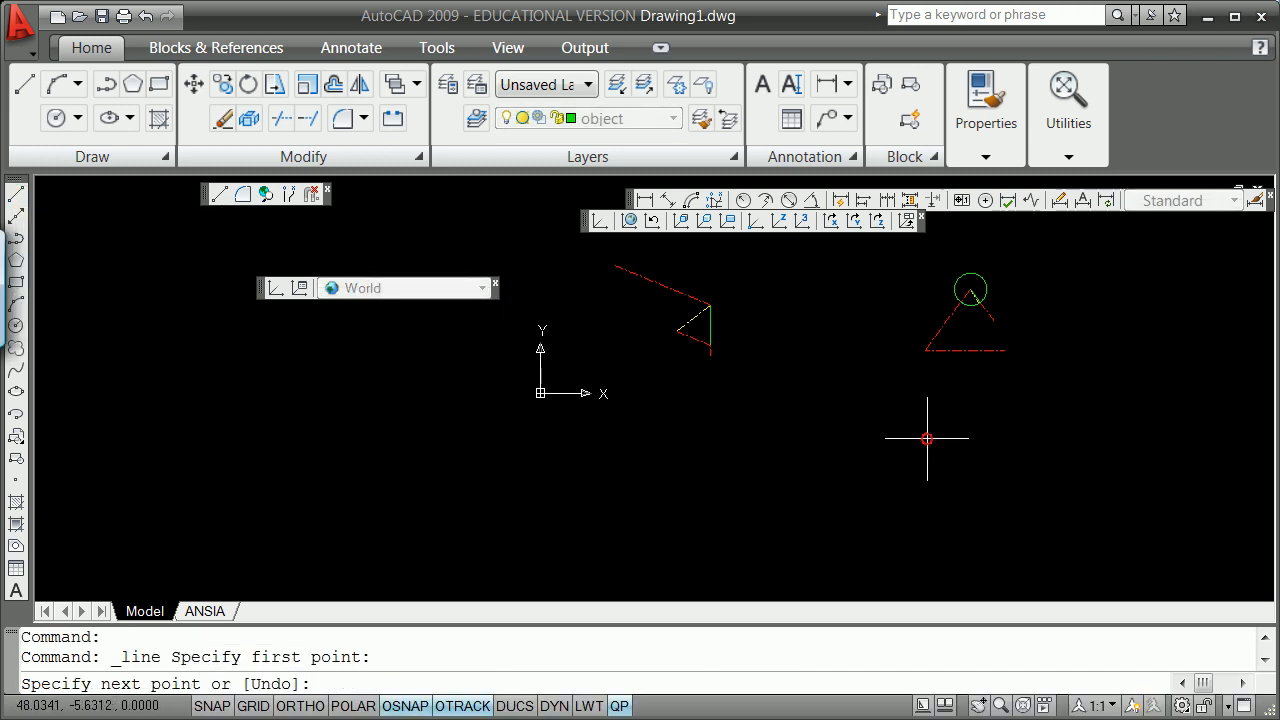
pyautogui.press('F8')
pyautogui.click(937, 569)
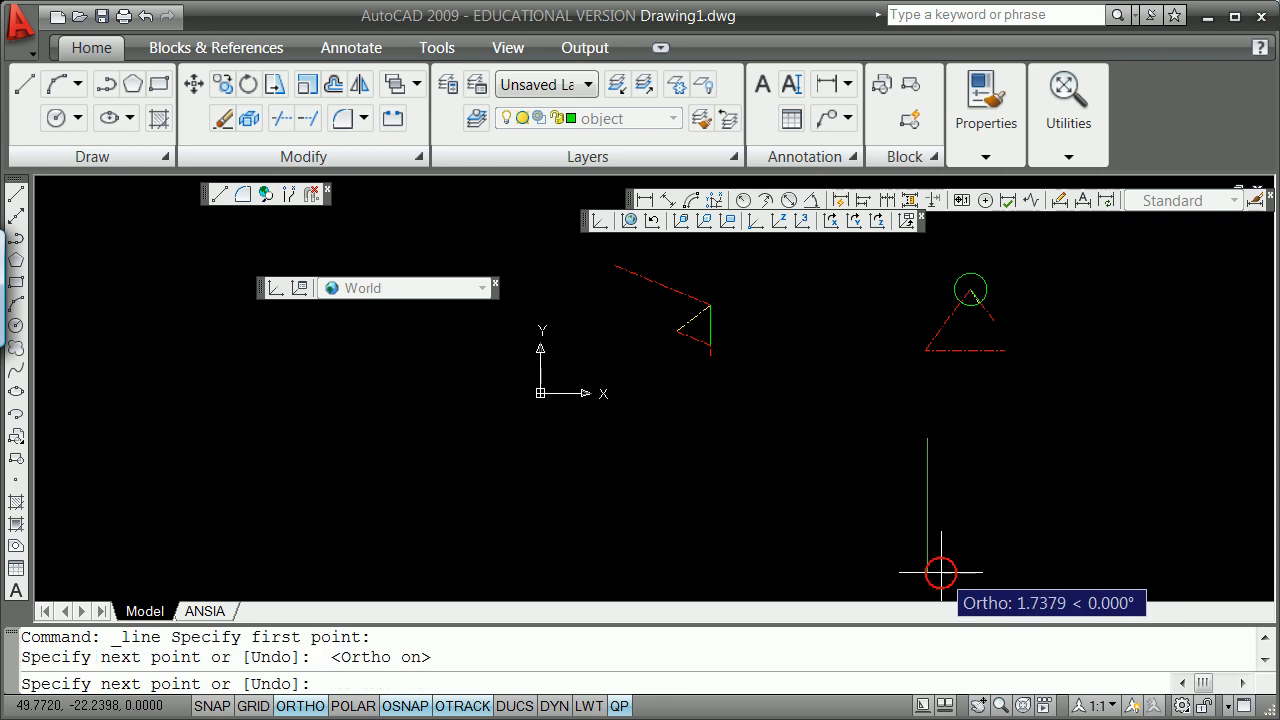
pyautogui.press('Return')
# Step: Move the new vertical line to the centerline layer
pyautogui.click(925, 450)
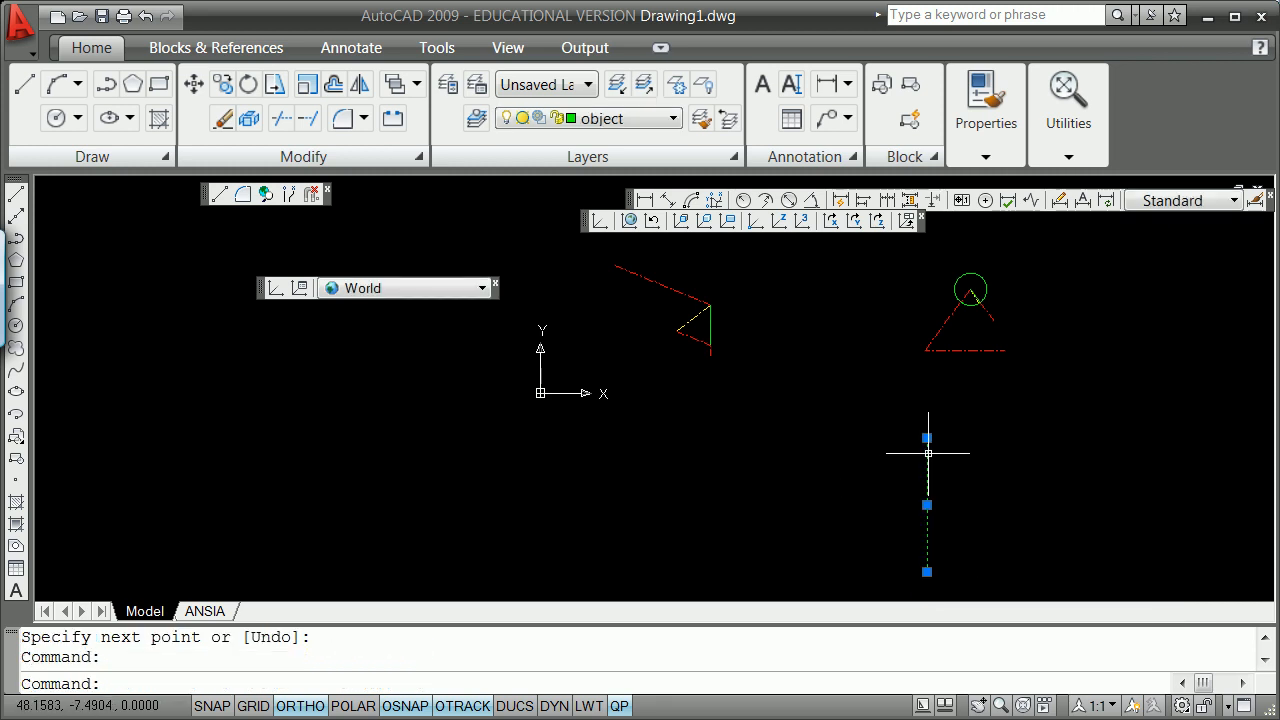
pyautogui.click(672, 118)
pyautogui.scroll(1, 608, 166)
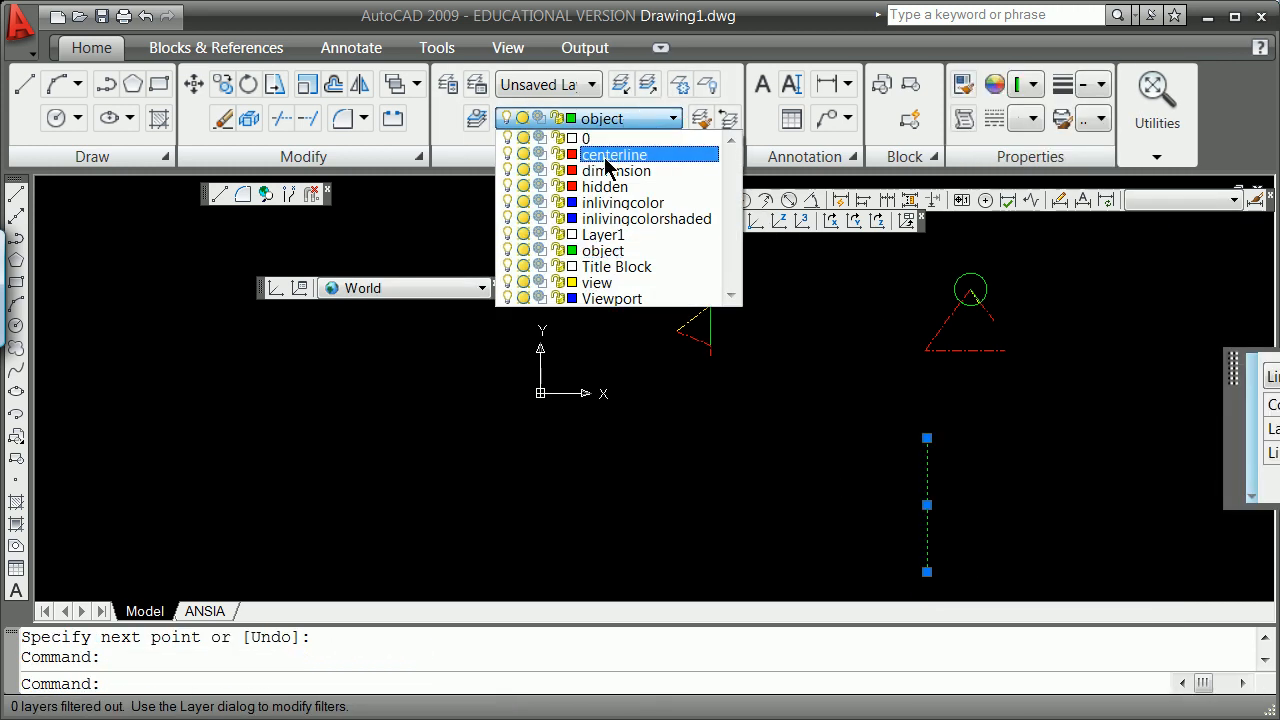
pyautogui.click(608, 166)
pyautogui.press('Escape')
pyautogui.press('Escape')
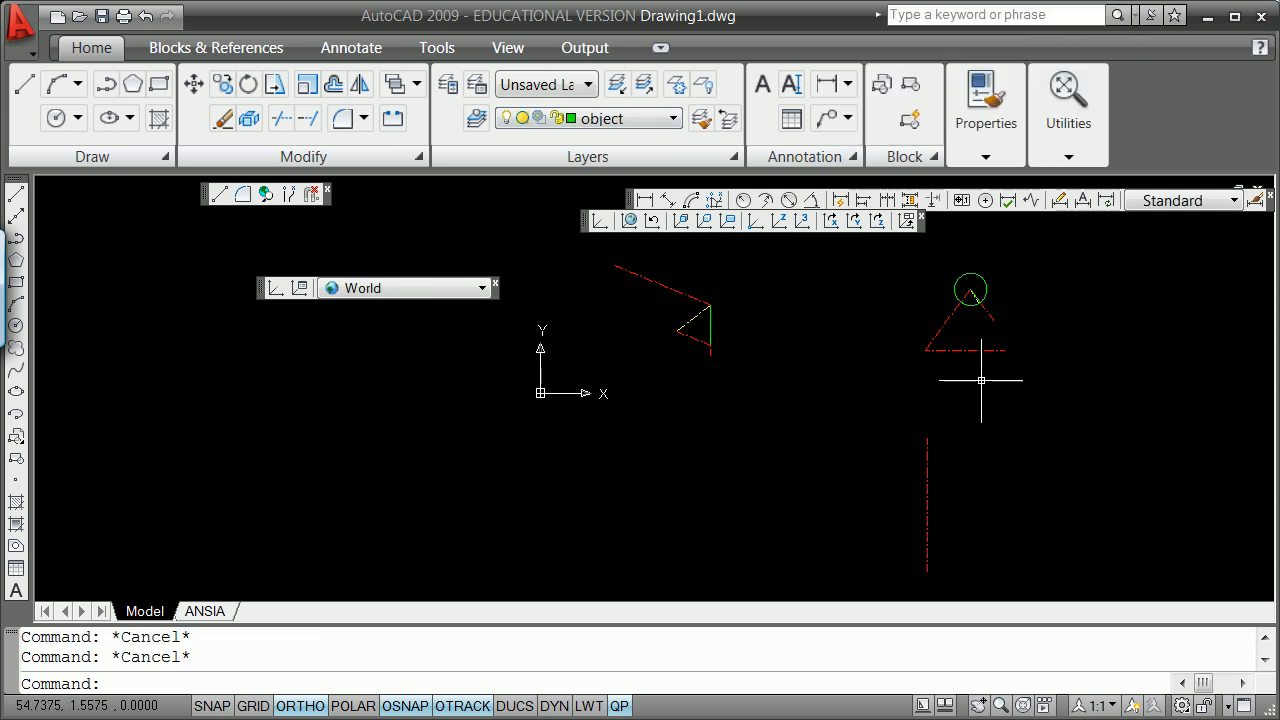
# Step: Draw a line from the upper endpoint of the new vertical centerline to the relative point @-12,-5
pyautogui.click(15, 203)
pyautogui.keyDown('shift'); pyautogui.rightClick(775, 502); pyautogui.keyUp('shift')
pyautogui.click(831, 611)
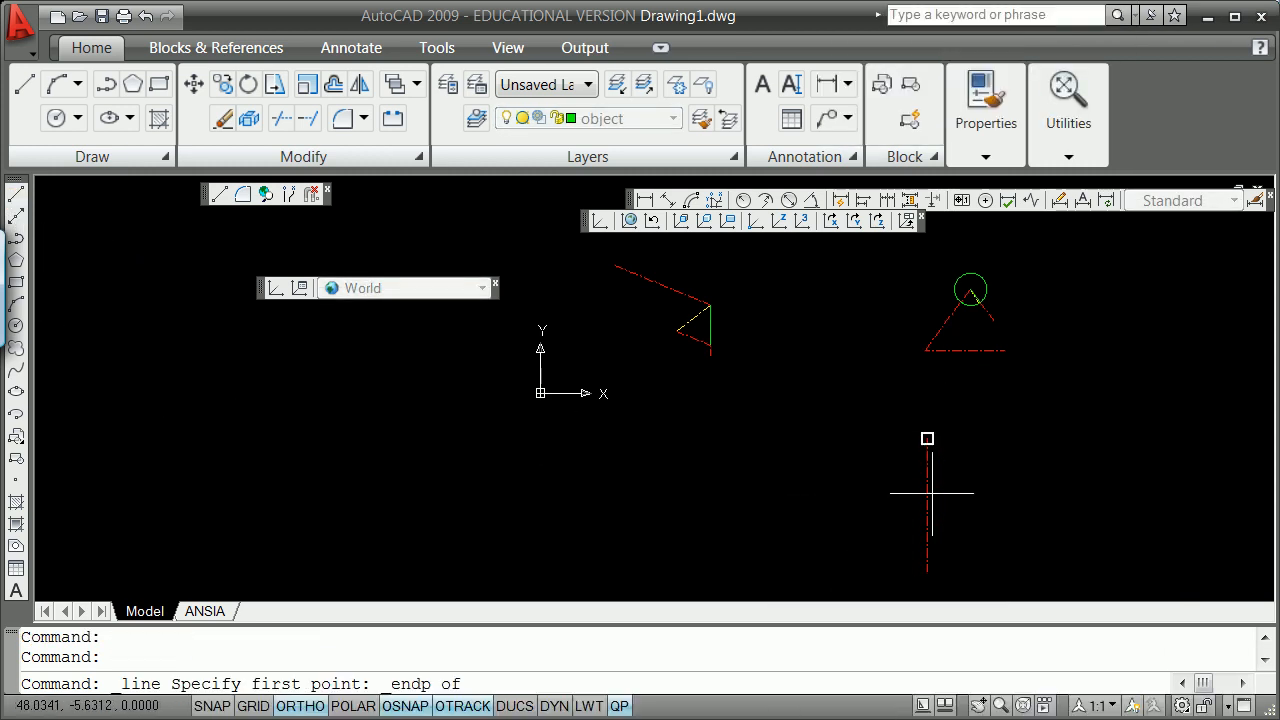
pyautogui.click(927, 438)
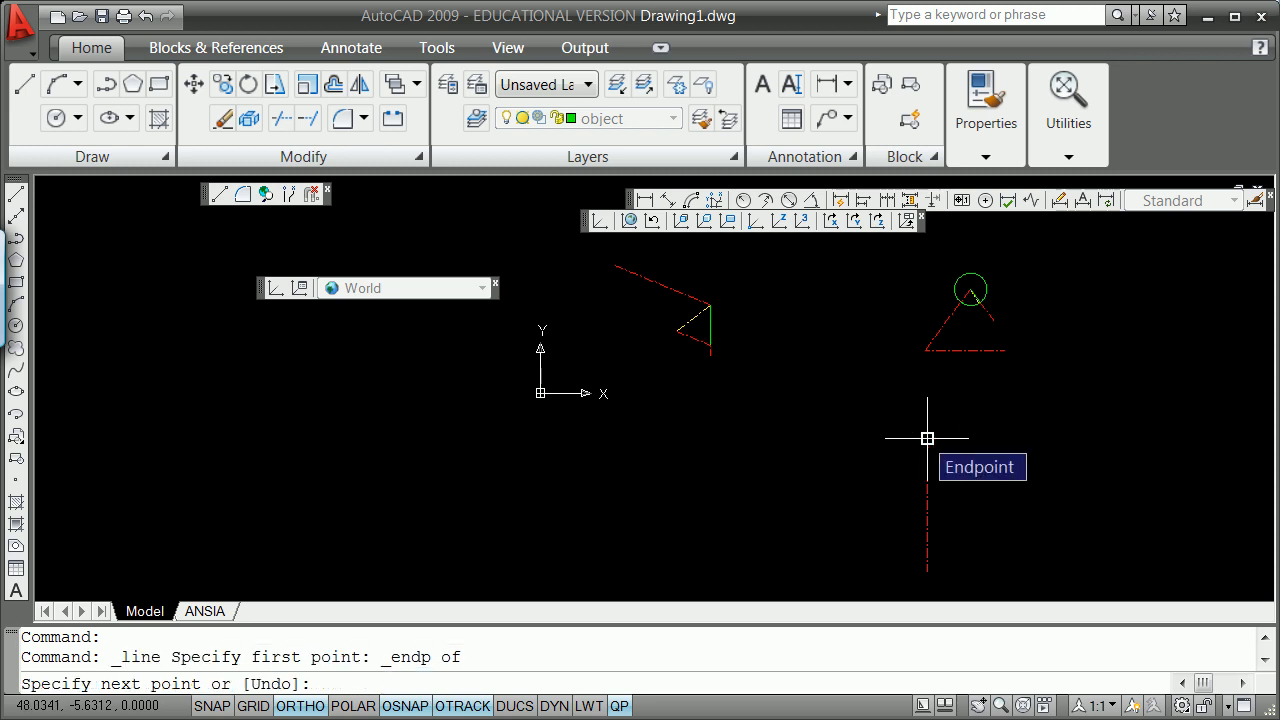
pyautogui.press('F8')
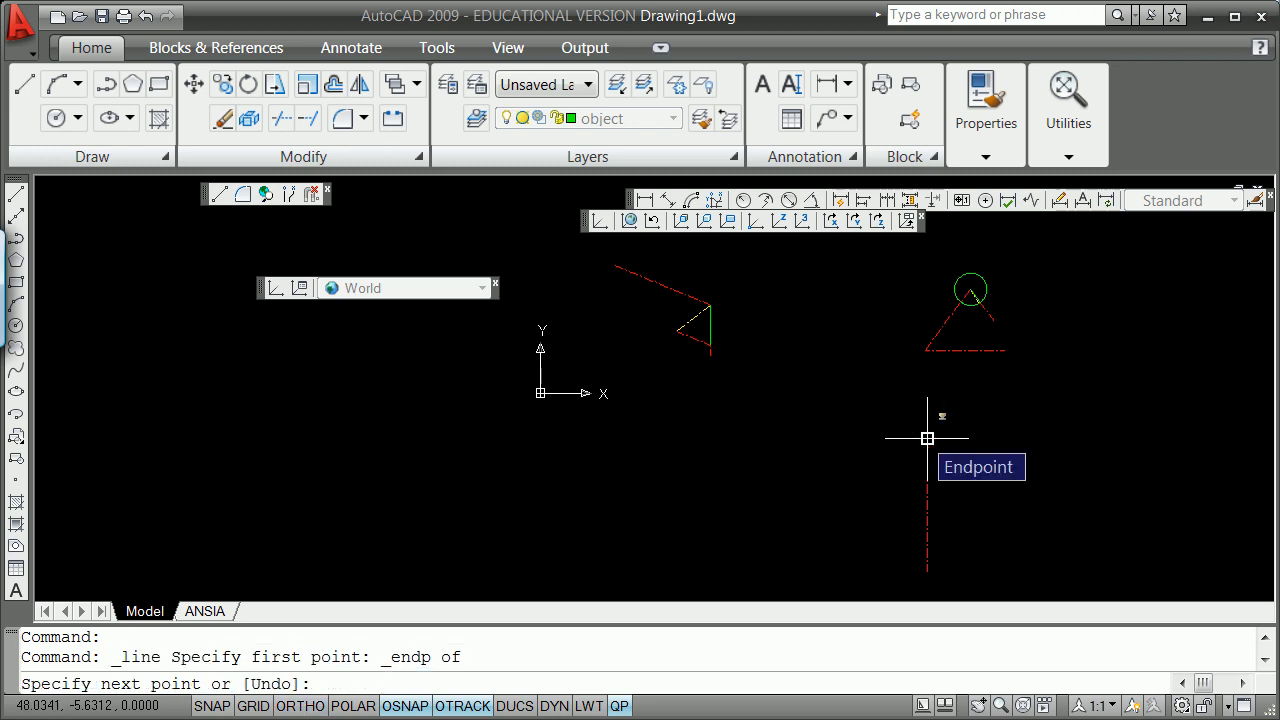
pyautogui.press('F8')
pyautogui.write('@-12')
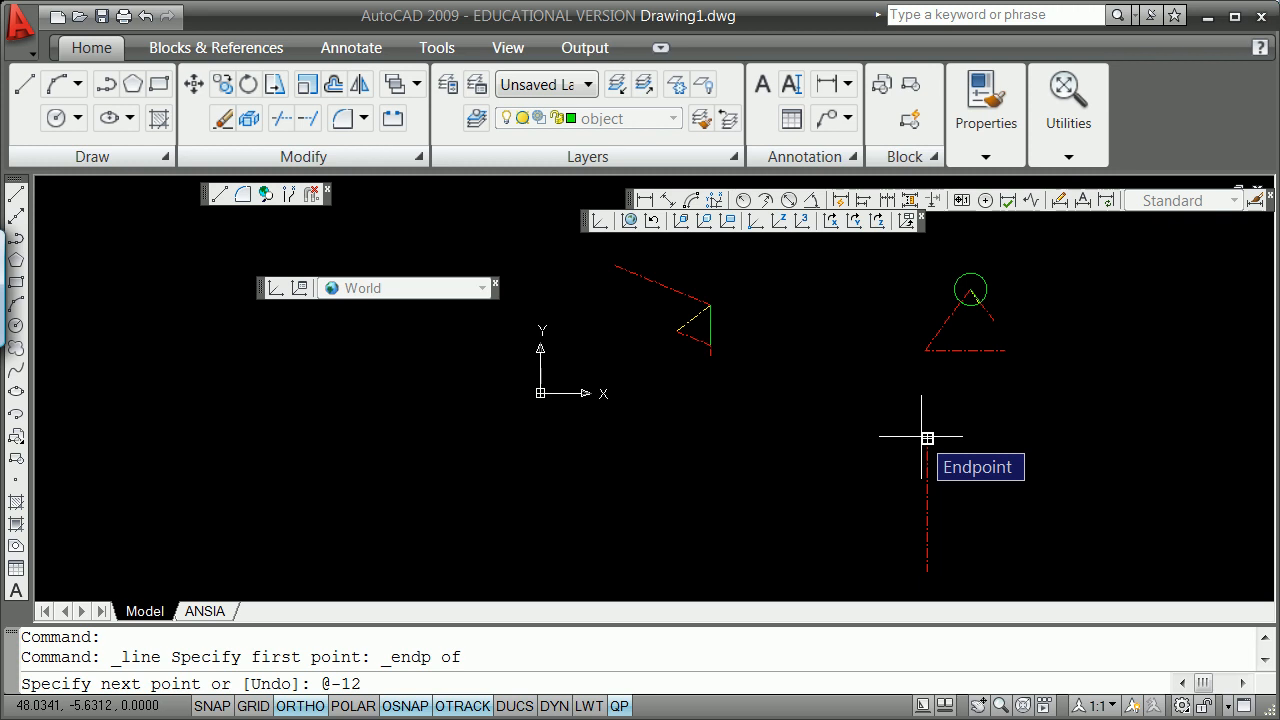
pyautogui.write(',-5')
pyautogui.press('Return')
pyautogui.press('Return')
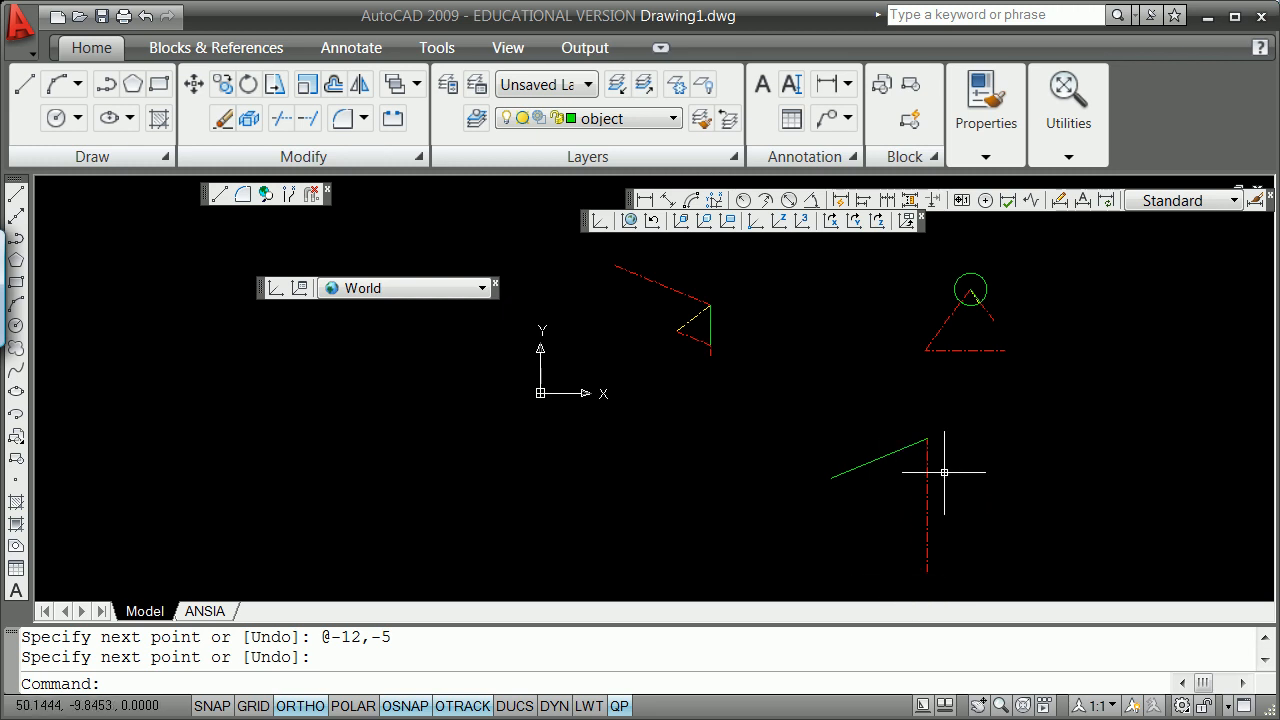
# Step: Make a rotated copy of the vertical centerline about its upper endpoint at an angle of -30 degrees
pyautogui.click(927, 474)
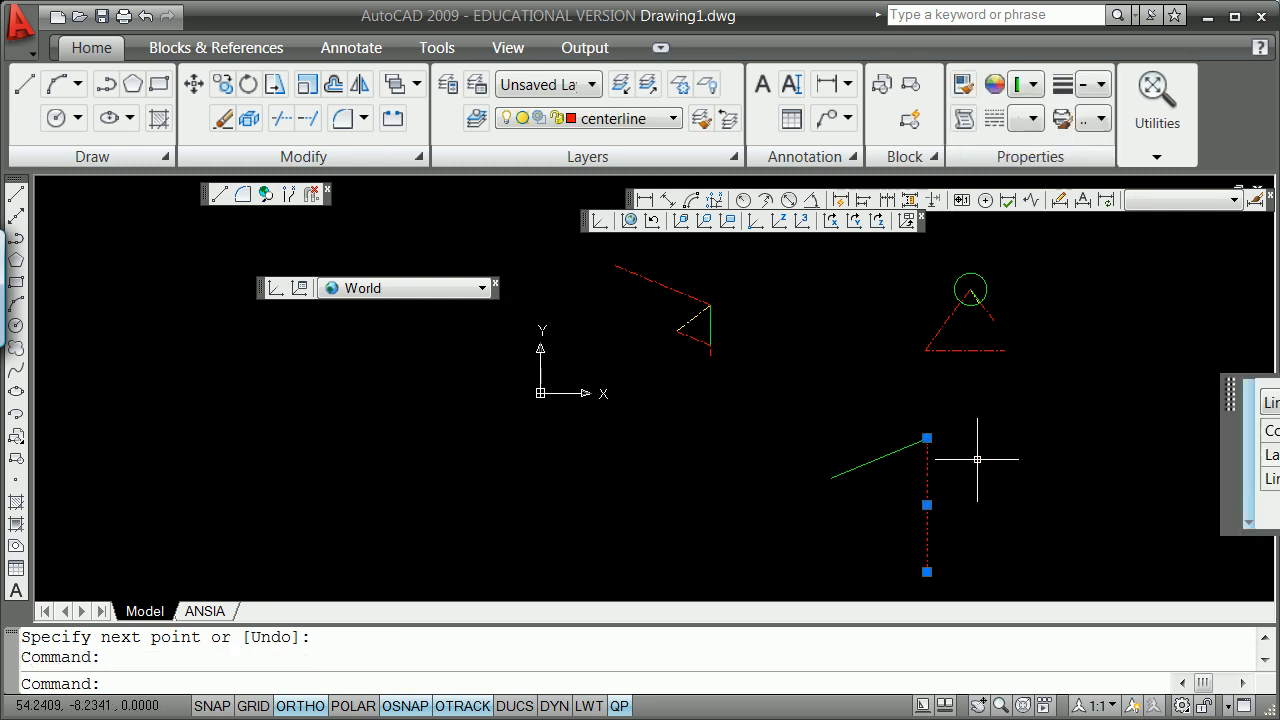
pyautogui.click(927, 438)
pyautogui.press('space')
pyautogui.press('space')
pyautogui.press('space')
pyautogui.press('space')
pyautogui.press('space')
pyautogui.press('space')
pyautogui.press('space')
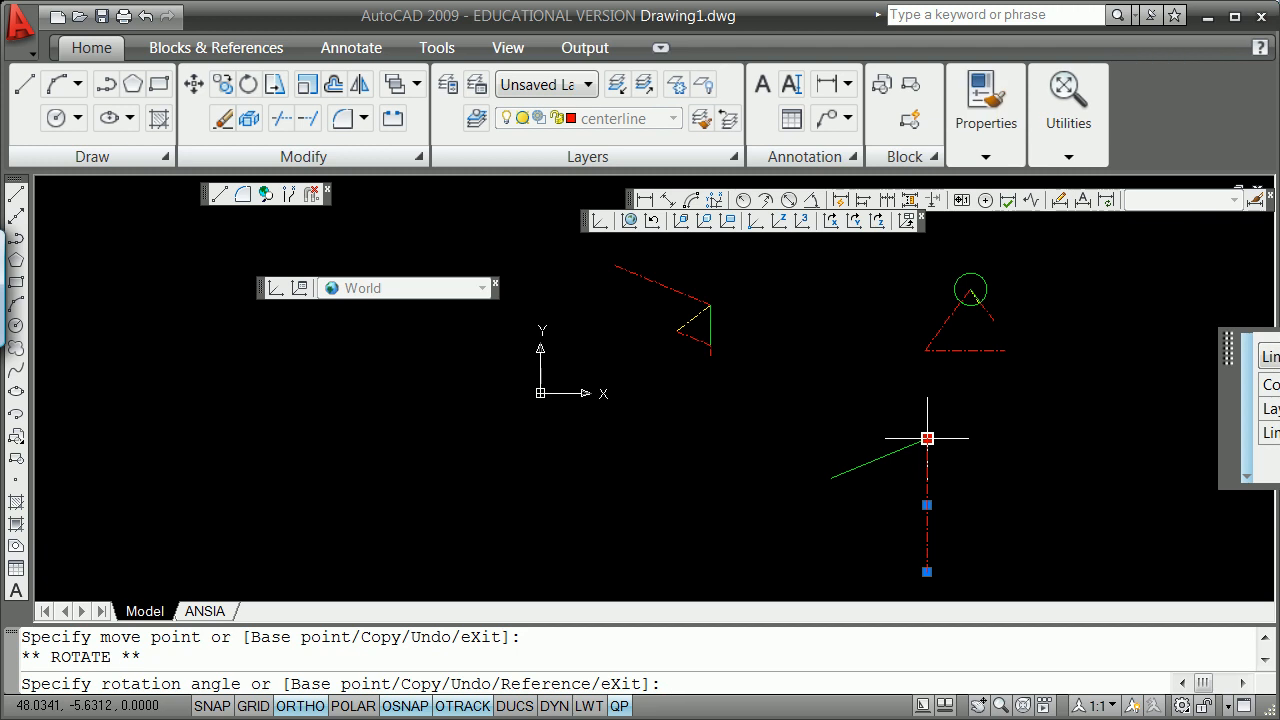
pyautogui.write('c')
pyautogui.press('Return')
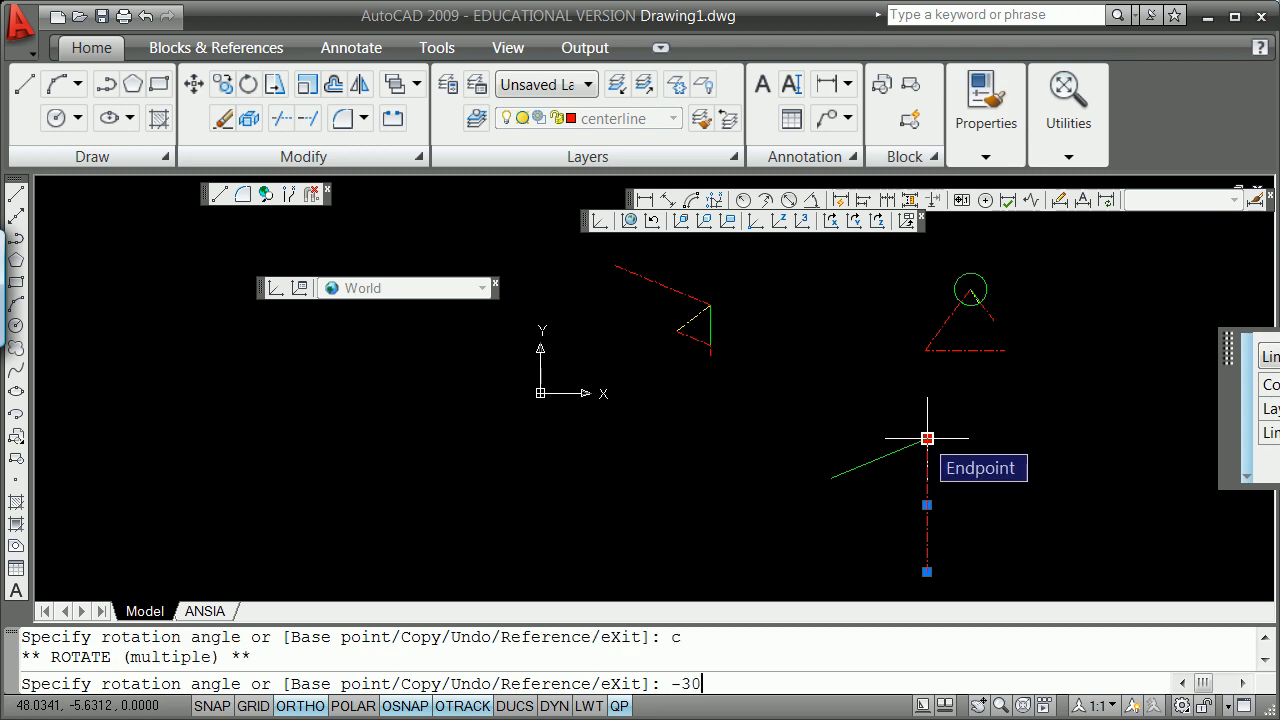
pyautogui.press('Return')
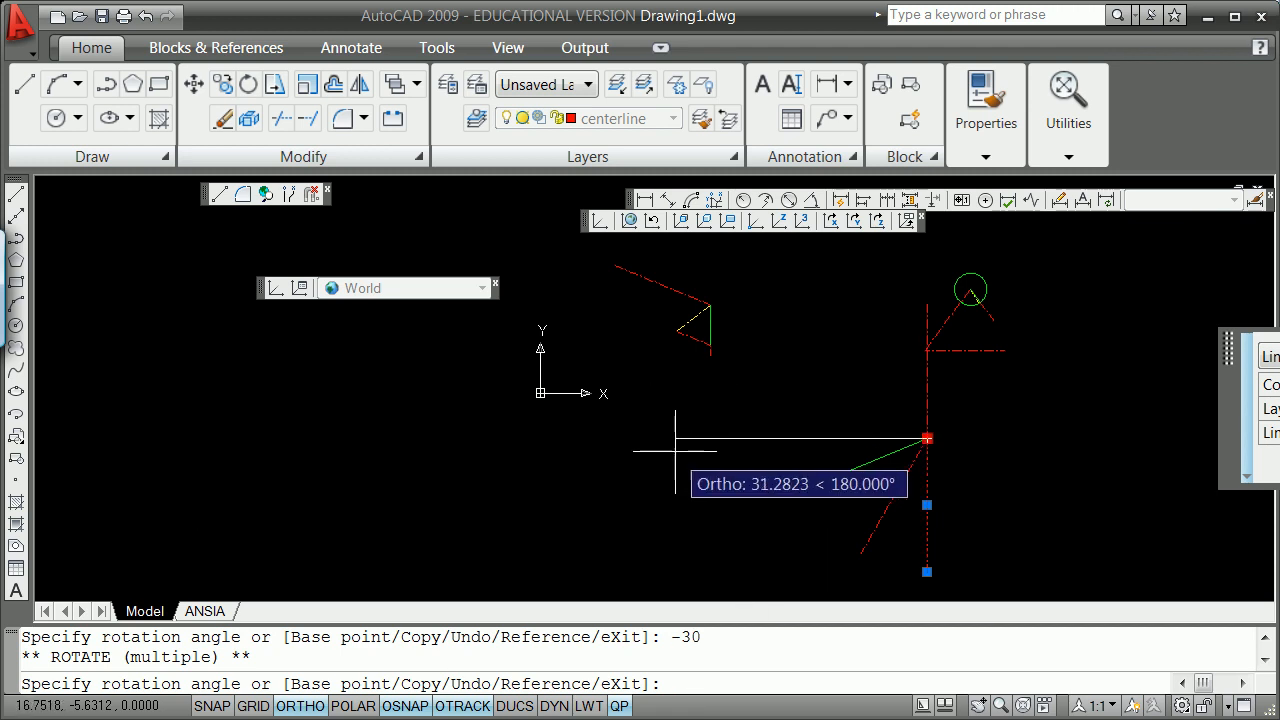
pyautogui.press('Escape')
pyautogui.press('Escape')
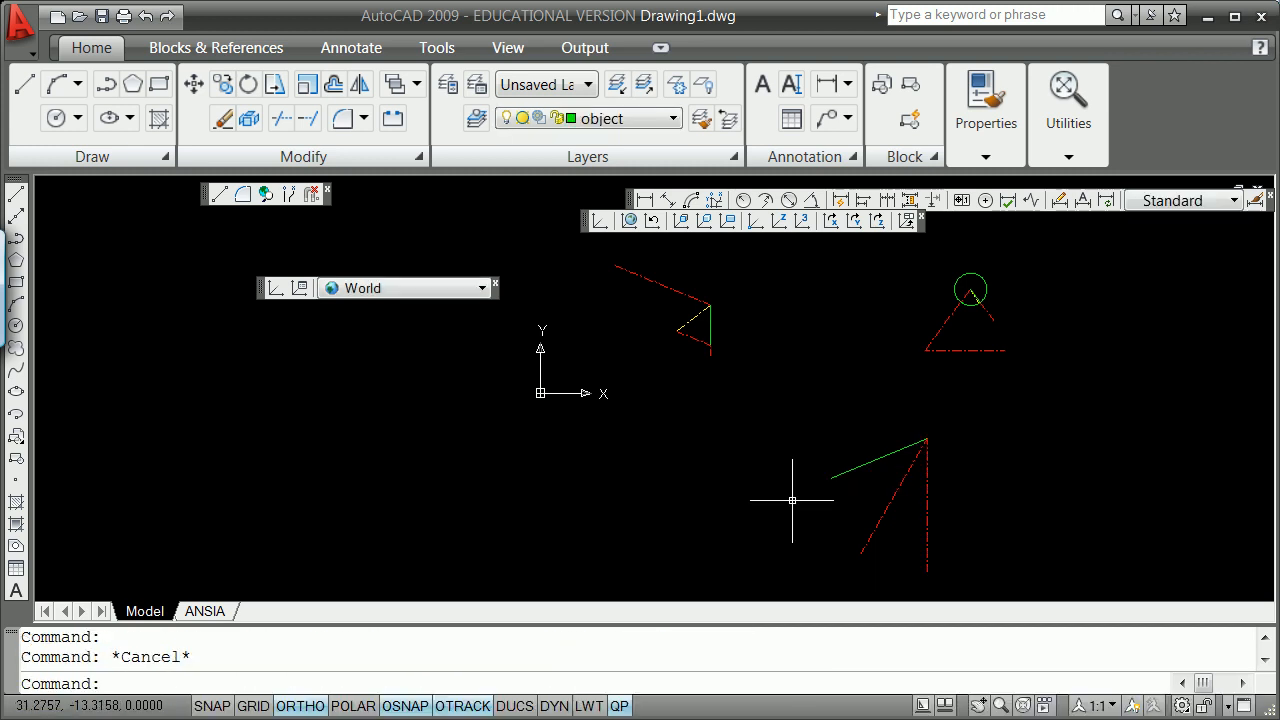
# Step: Move the green slanted line of the third figure to the centerline layer
pyautogui.click(892, 448)
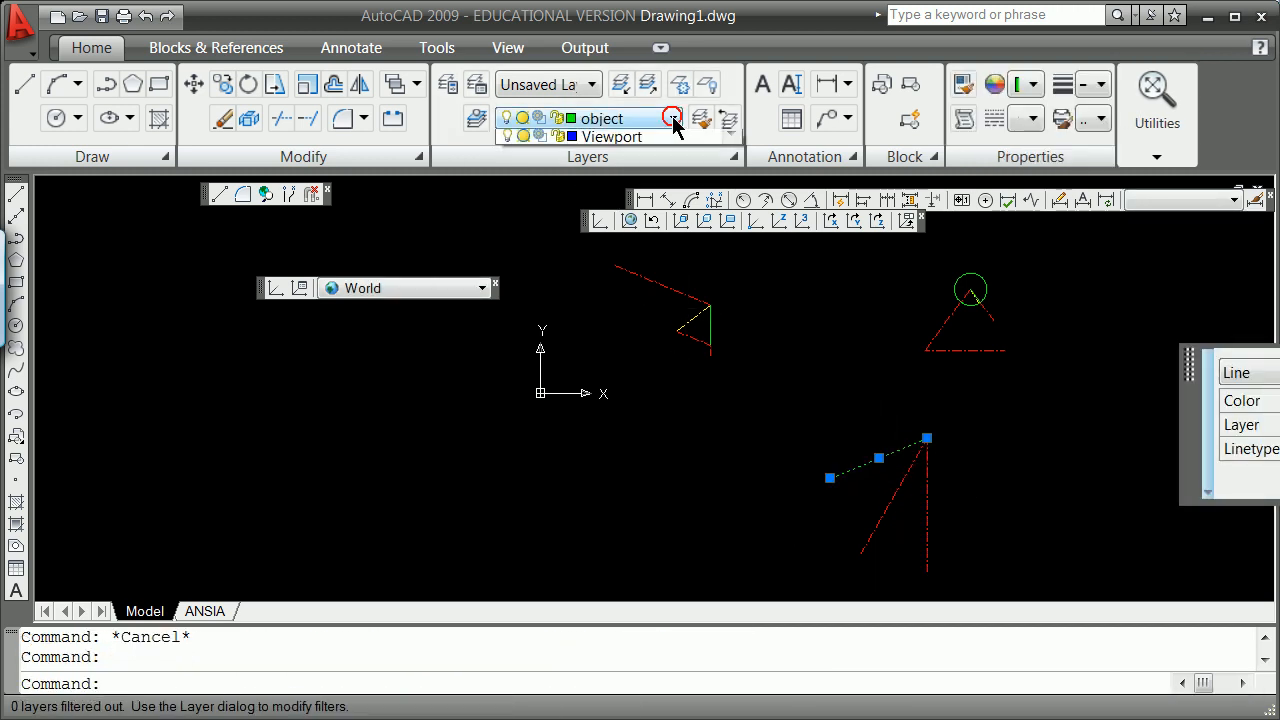
pyautogui.click(673, 118)
pyautogui.click(640, 155)
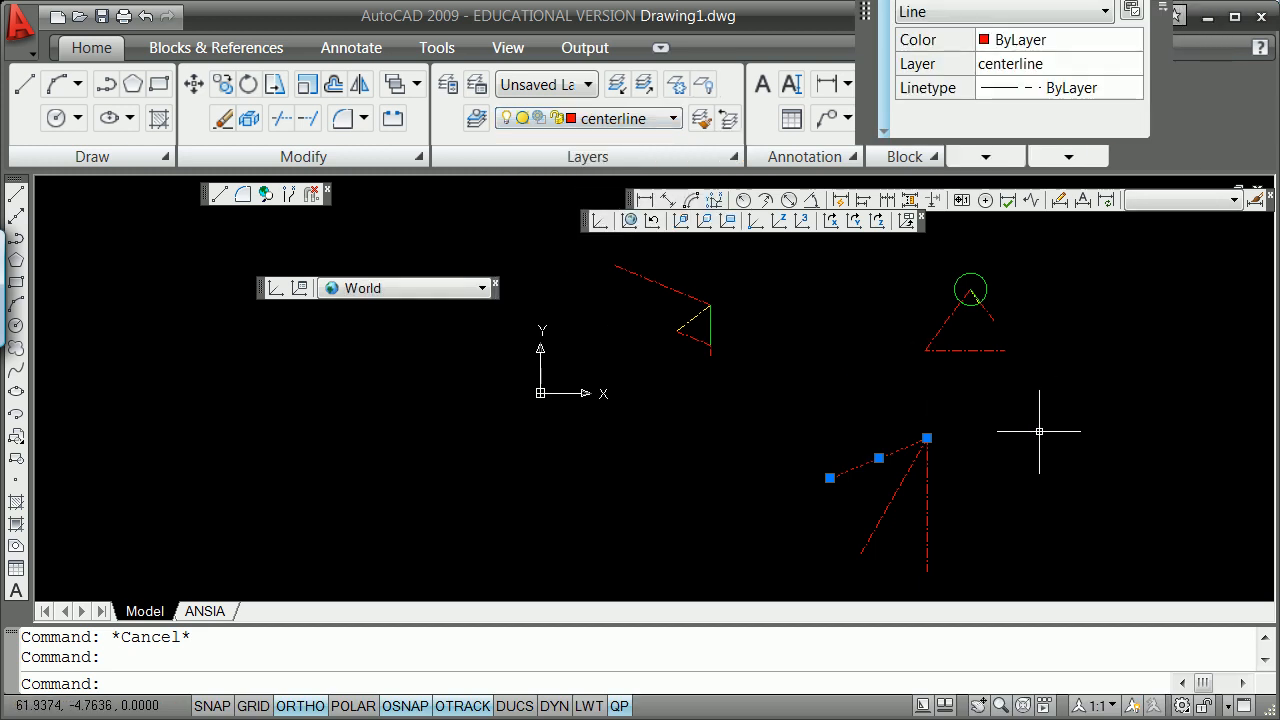
pyautogui.press('Escape')
# Step: Draw a circle with a radius of 8 centered on the common endpoint of the three centerlines
pyautogui.write('circle')
pyautogui.press('Return')
pyautogui.write('end')
pyautogui.press('Return')
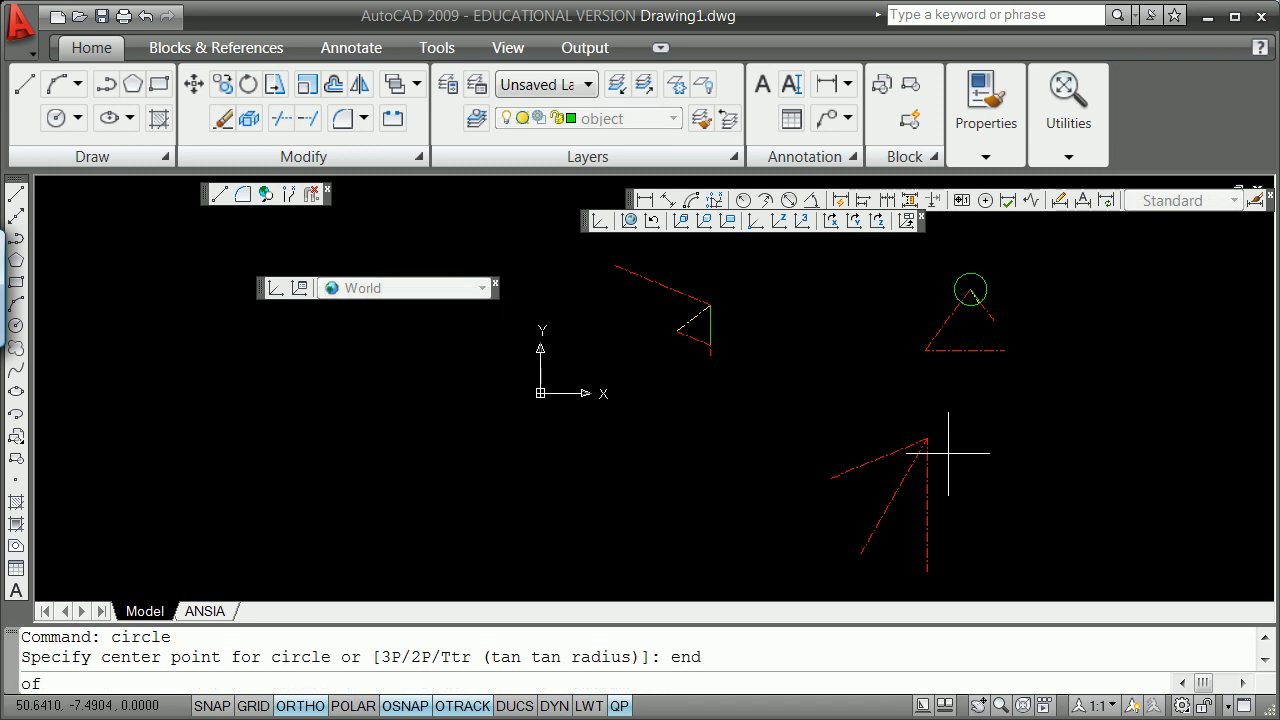
pyautogui.click(928, 439)
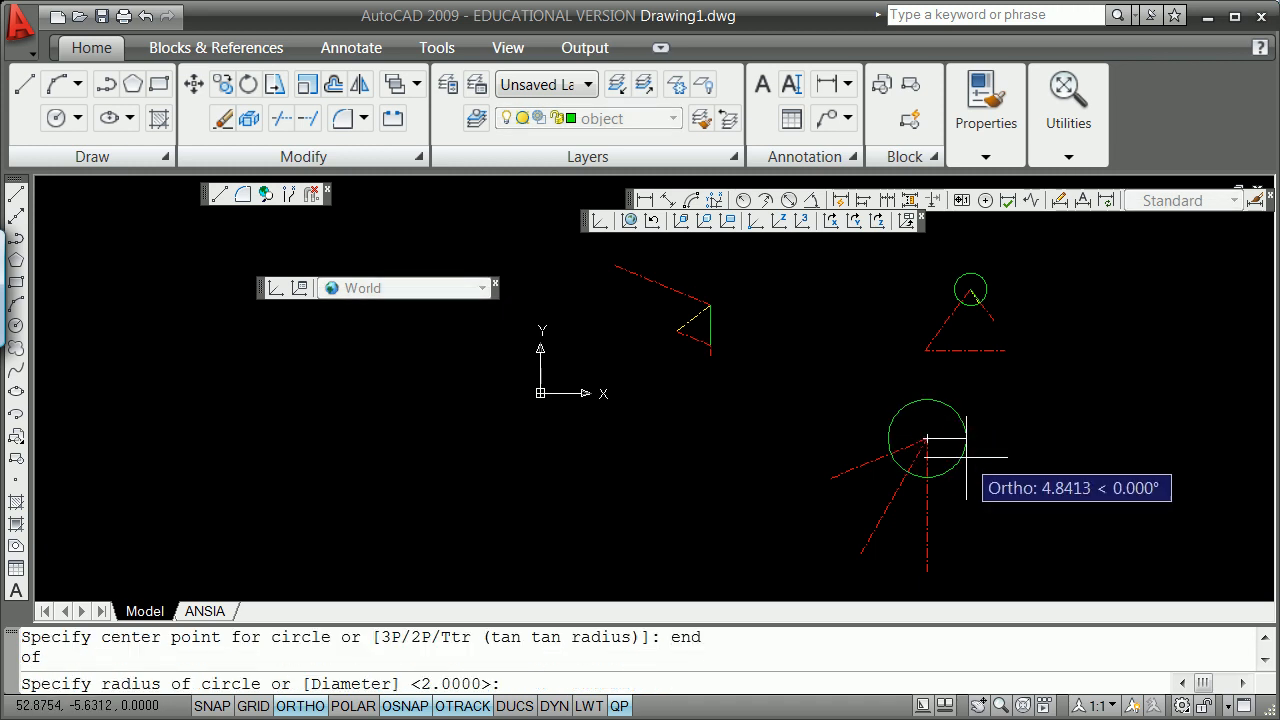
pyautogui.write('8')
pyautogui.press('Return')
# Step: Draw a line from the common endpoint straight down to the intersection of the circle and the vertical centerline
pyautogui.write('line')
pyautogui.press('Return')
pyautogui.write('int: int')
pyautogui.press('Return')
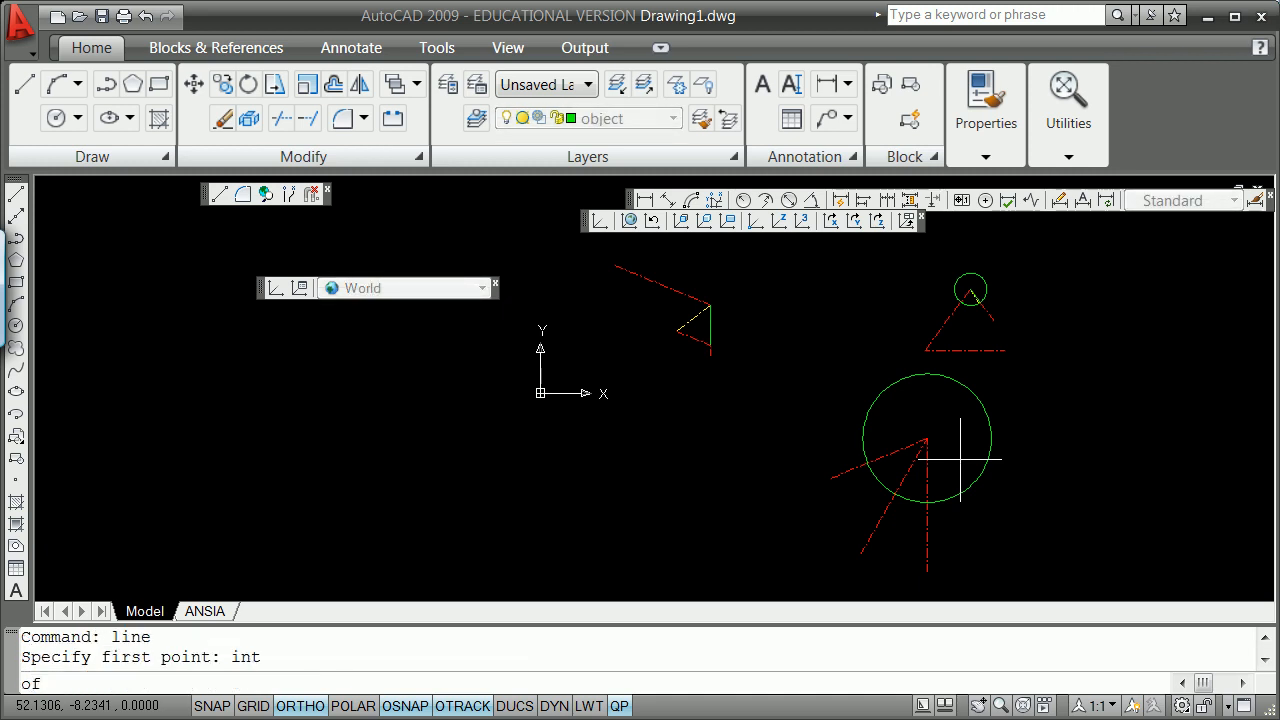
pyautogui.click(928, 439)
pyautogui.keyDown('shift'); pyautogui.rightClick(942, 488); pyautogui.keyUp('shift')
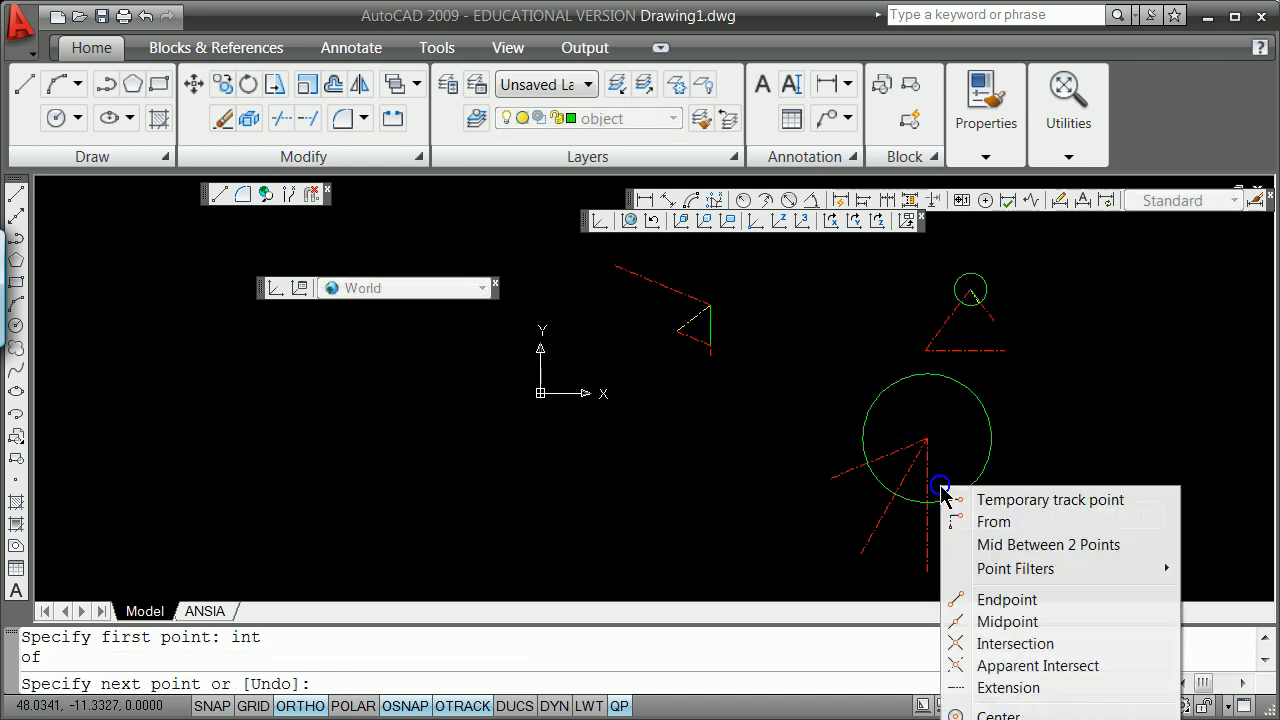
pyautogui.click(1050, 643)
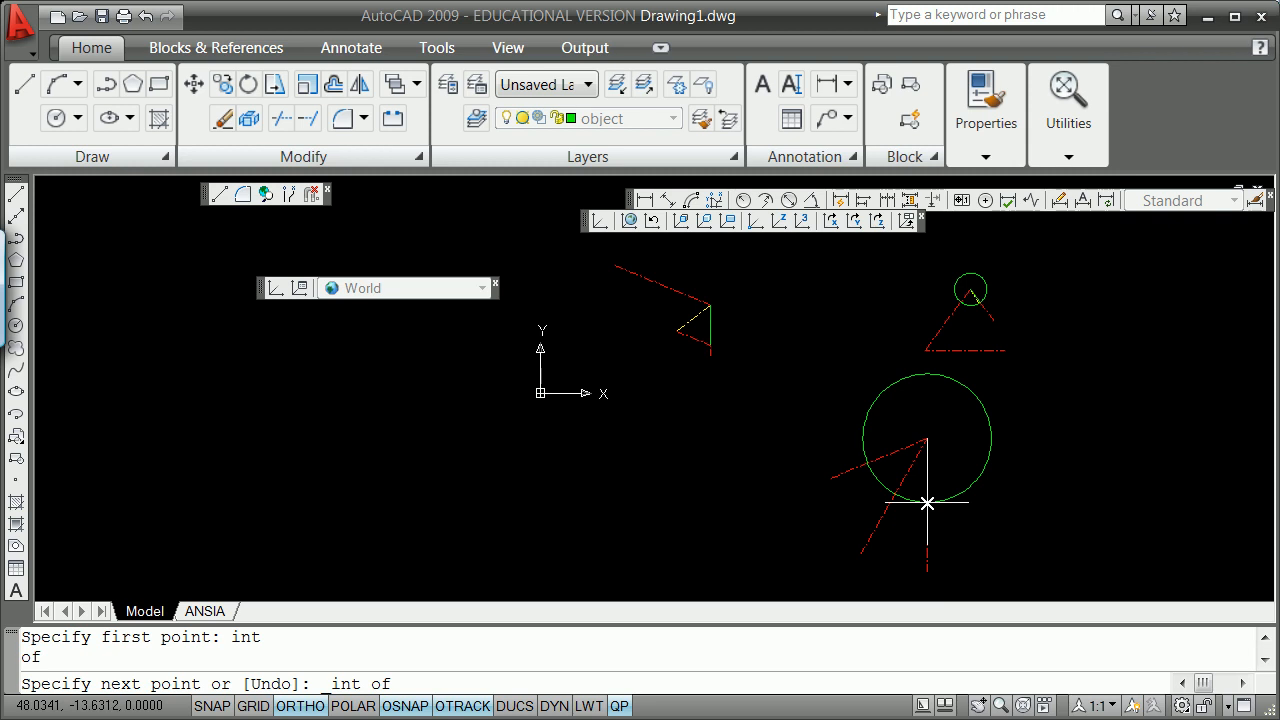
pyautogui.click(928, 500)
pyautogui.press('Return')
# Step: Change the color of the centerline rotated 30 degrees from the vertical to yellow
pyautogui.scroll(2, 860, 462)
pyautogui.click(897, 517)
pyautogui.click(901, 521)
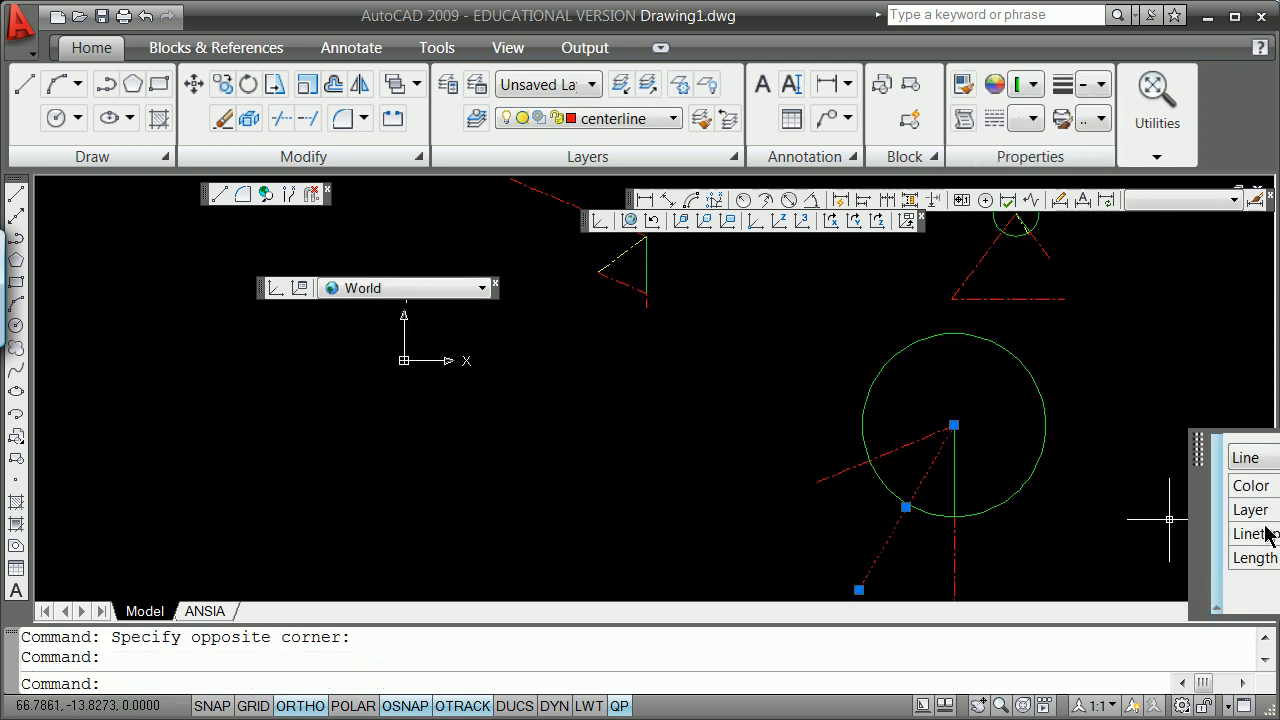
pyautogui.click(1251, 486)
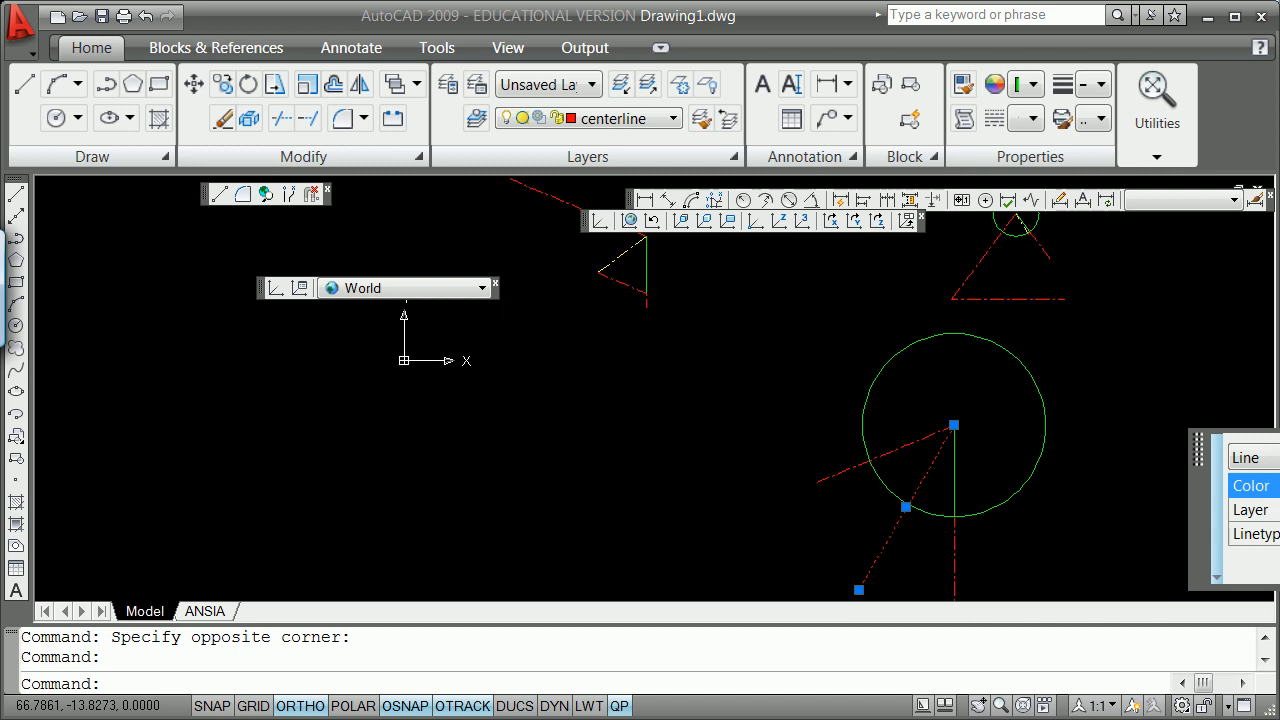
pyautogui.press('Escape')
pyautogui.press('Escape')
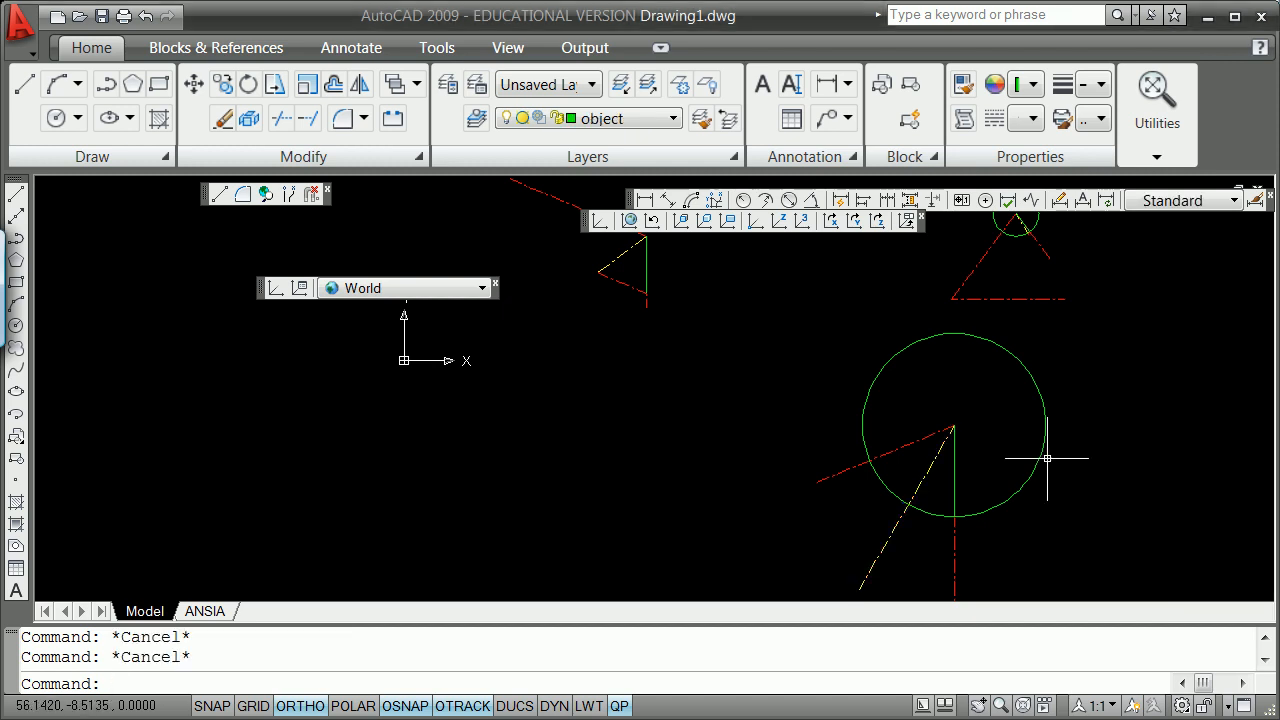
# Step: With Ortho off, copy the red slanted line from its upper endpoint to the intersection of the circle and the vertical centerline
pyautogui.click(932, 434)
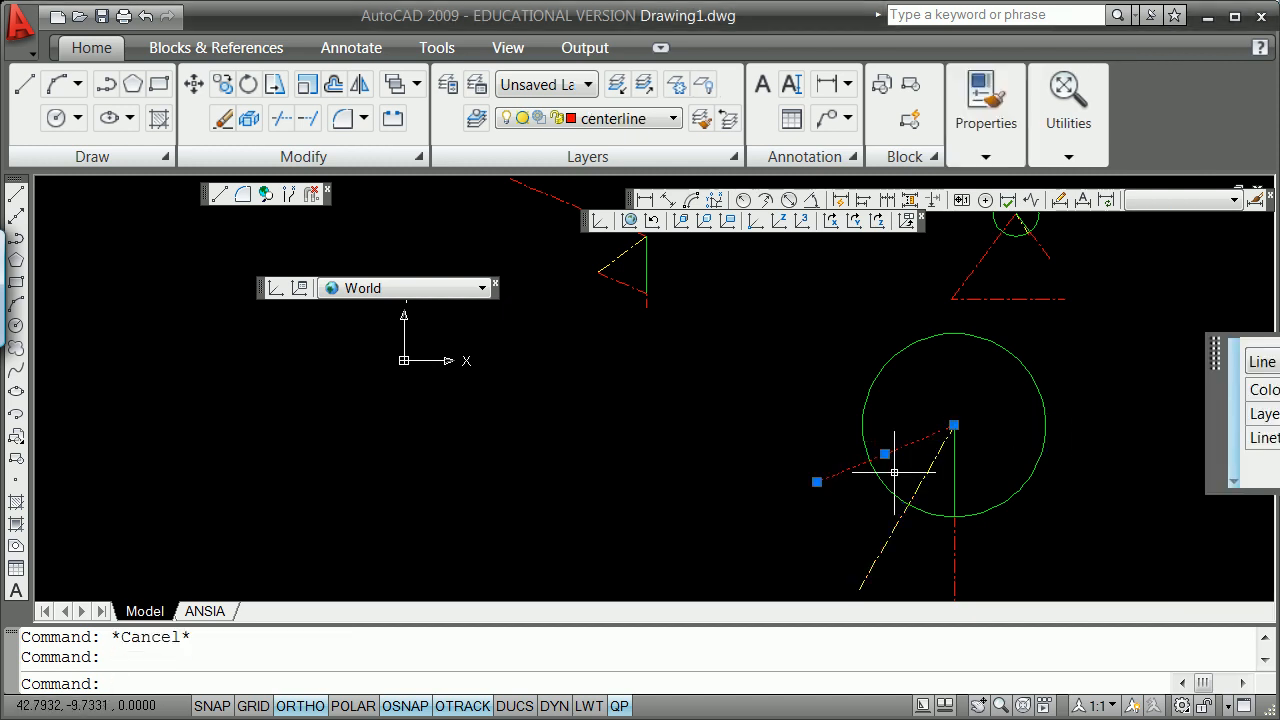
pyautogui.click(954, 426)
pyautogui.press('space')
pyautogui.press('space')
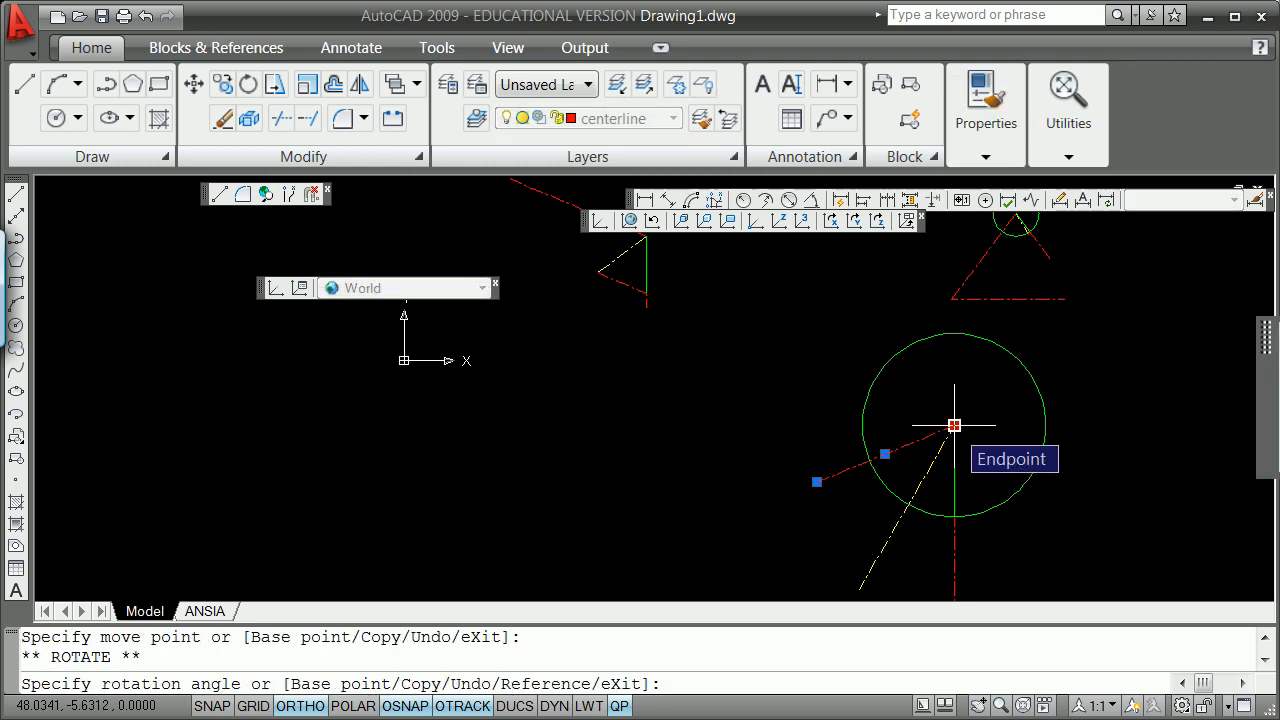
pyautogui.press('space')
pyautogui.press('space')
pyautogui.press('space')
pyautogui.press('space')
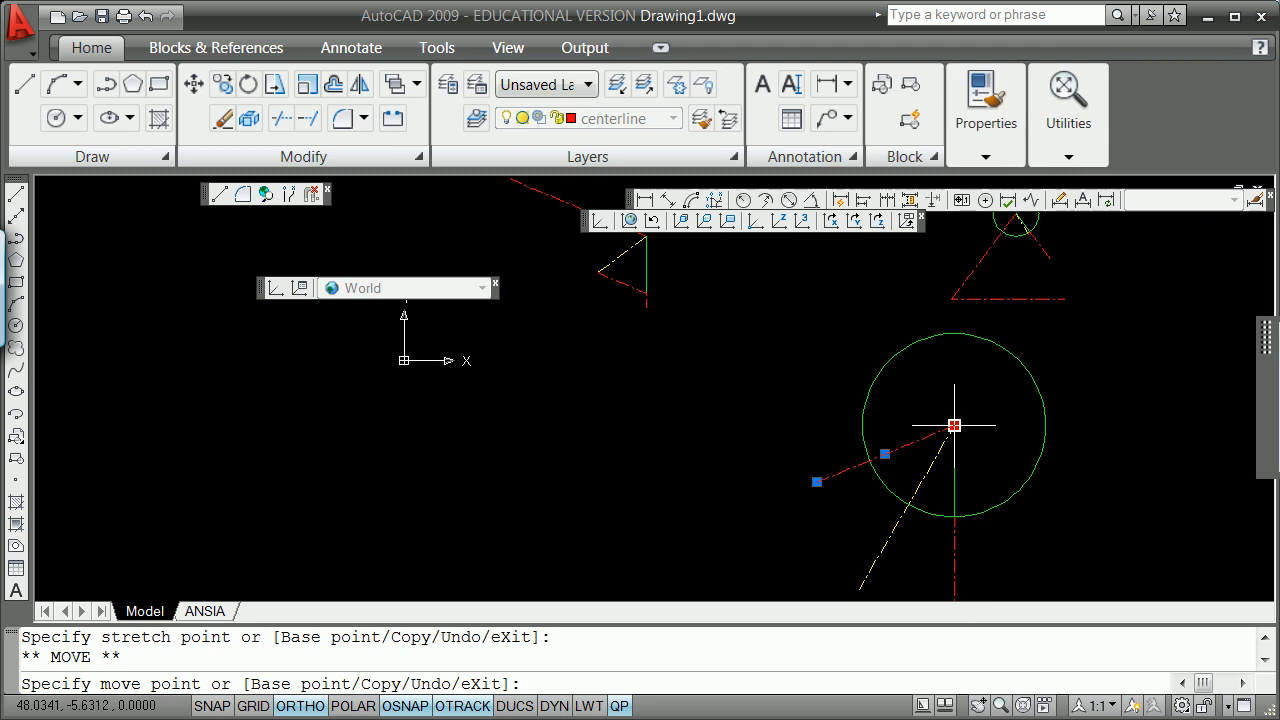
pyautogui.write('c')
pyautogui.press('Return')
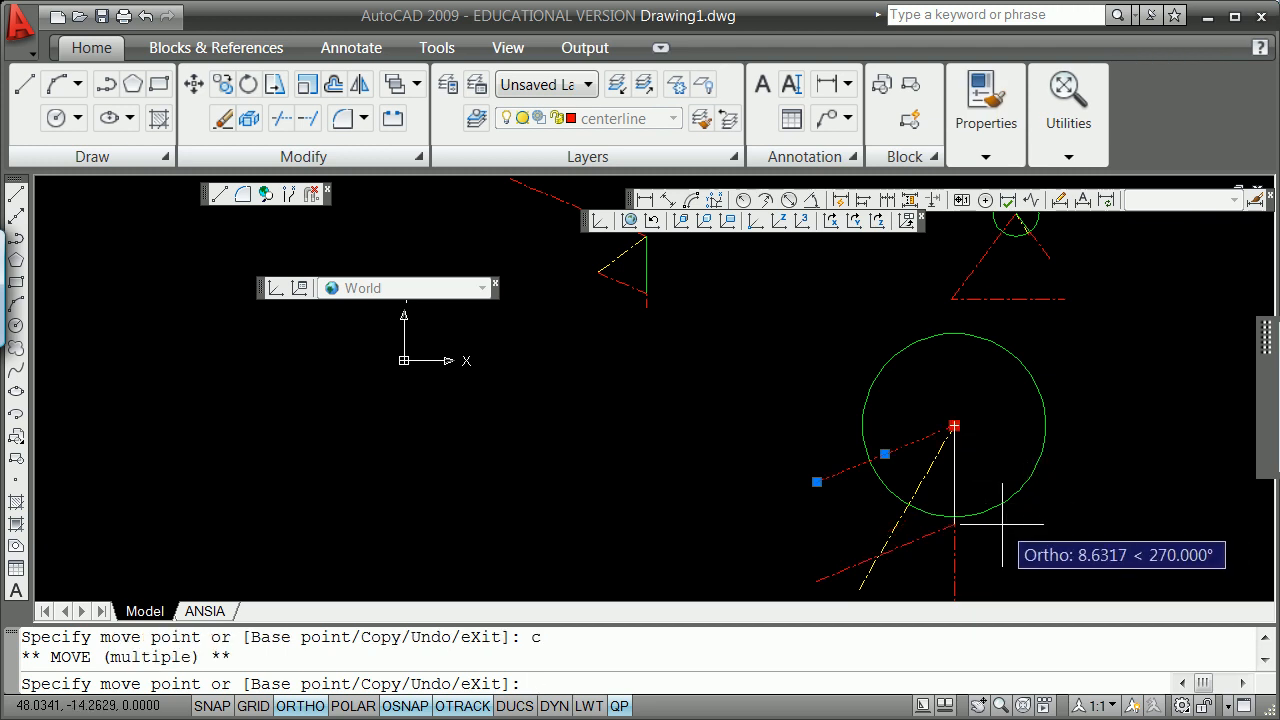
pyautogui.press('F8')
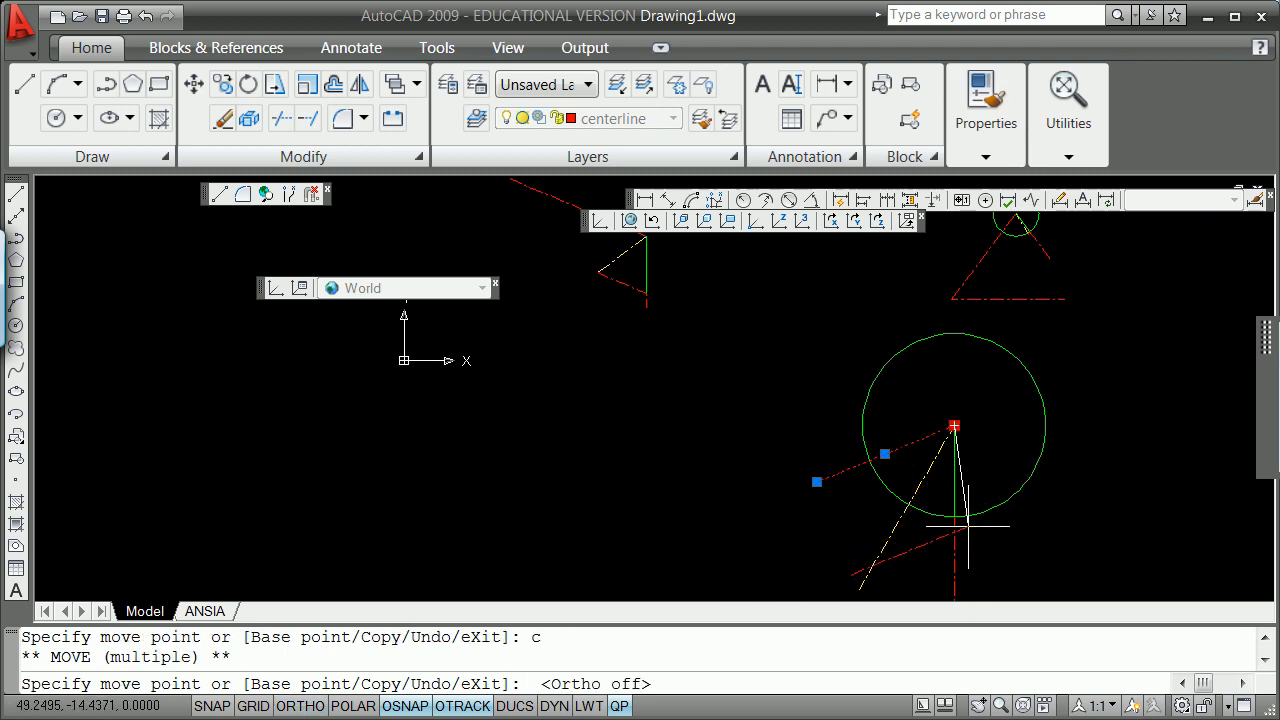
pyautogui.keyDown('shift'); pyautogui.rightClick(970, 540); pyautogui.keyUp('shift')
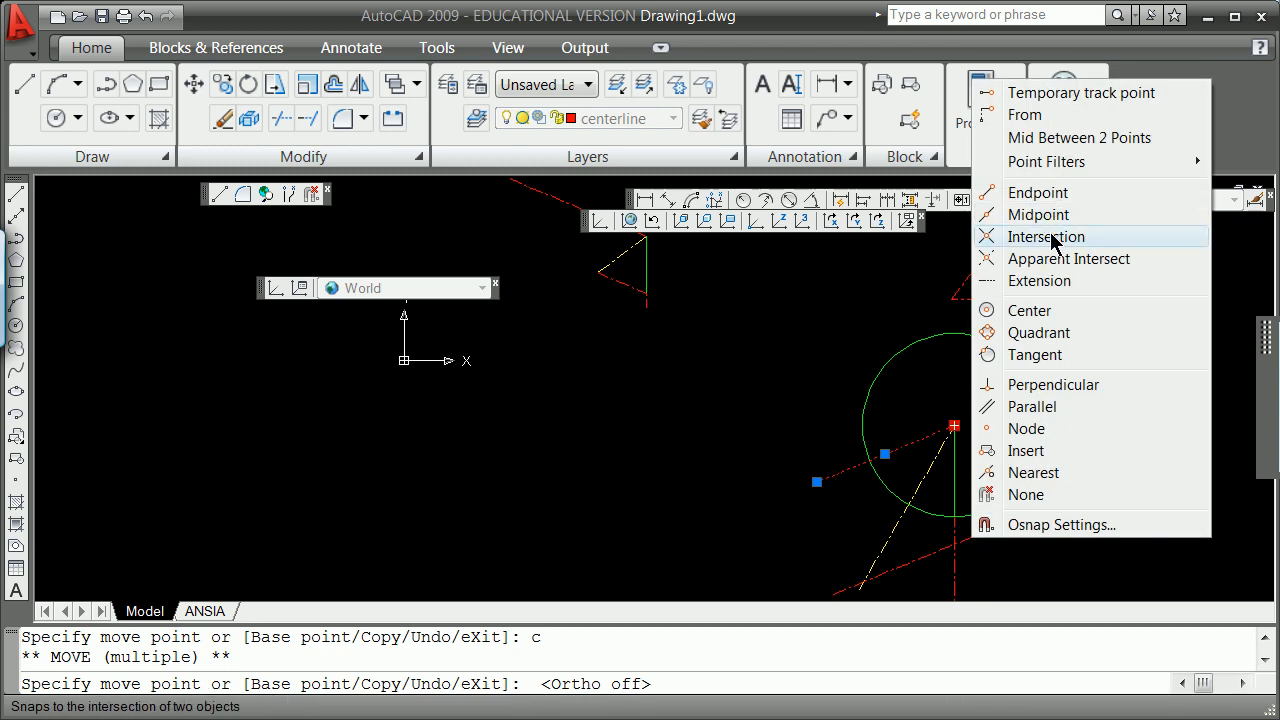
pyautogui.click(1012, 237)
pyautogui.click(954, 516)
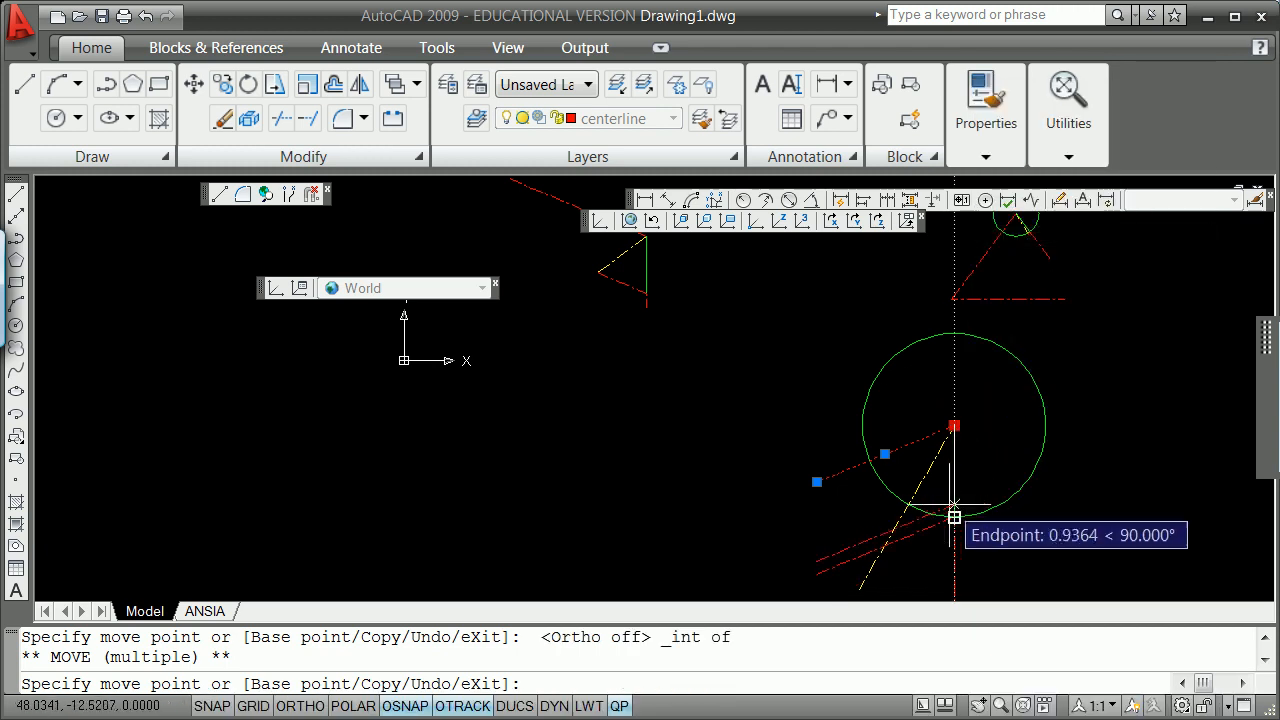
pyautogui.press('Return')
pyautogui.write('trim')
pyautogui.press('Return')
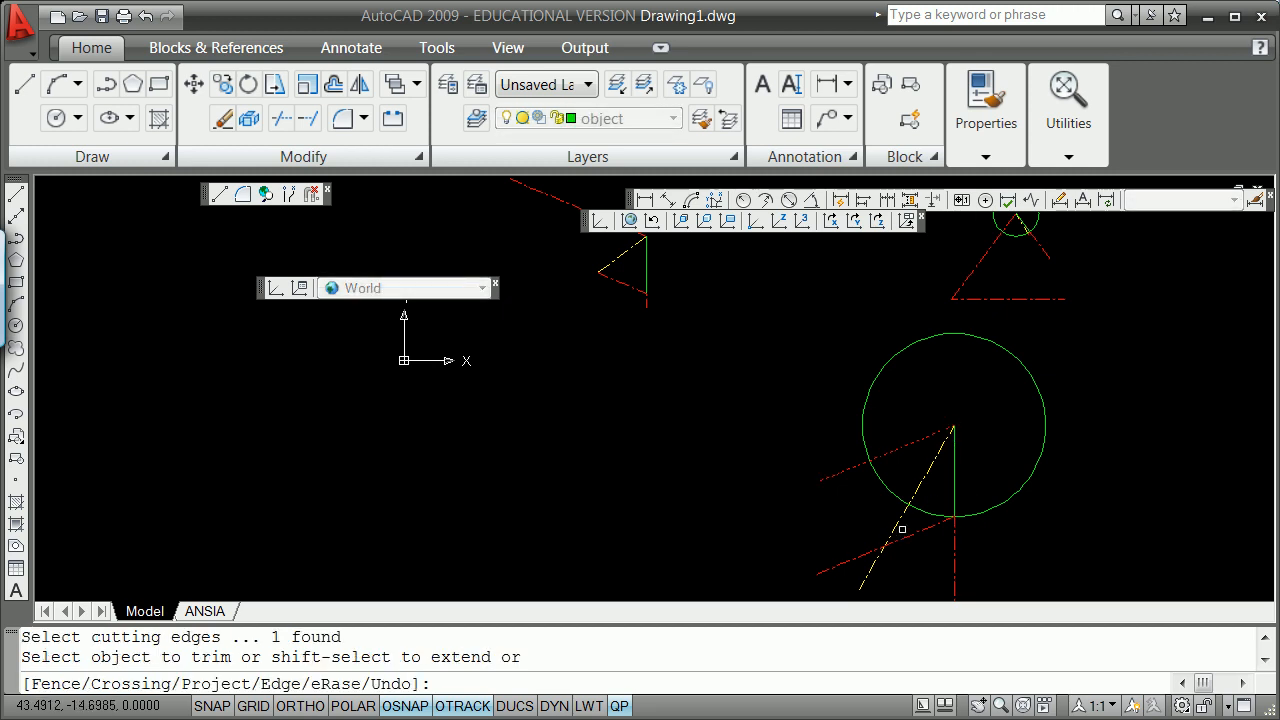
pyautogui.click(897, 519)
pyautogui.press('Return')
# Step: Trim off the part of the yellow line that extends below the copied slanted line
pyautogui.press('Return')
pyautogui.press('Return')
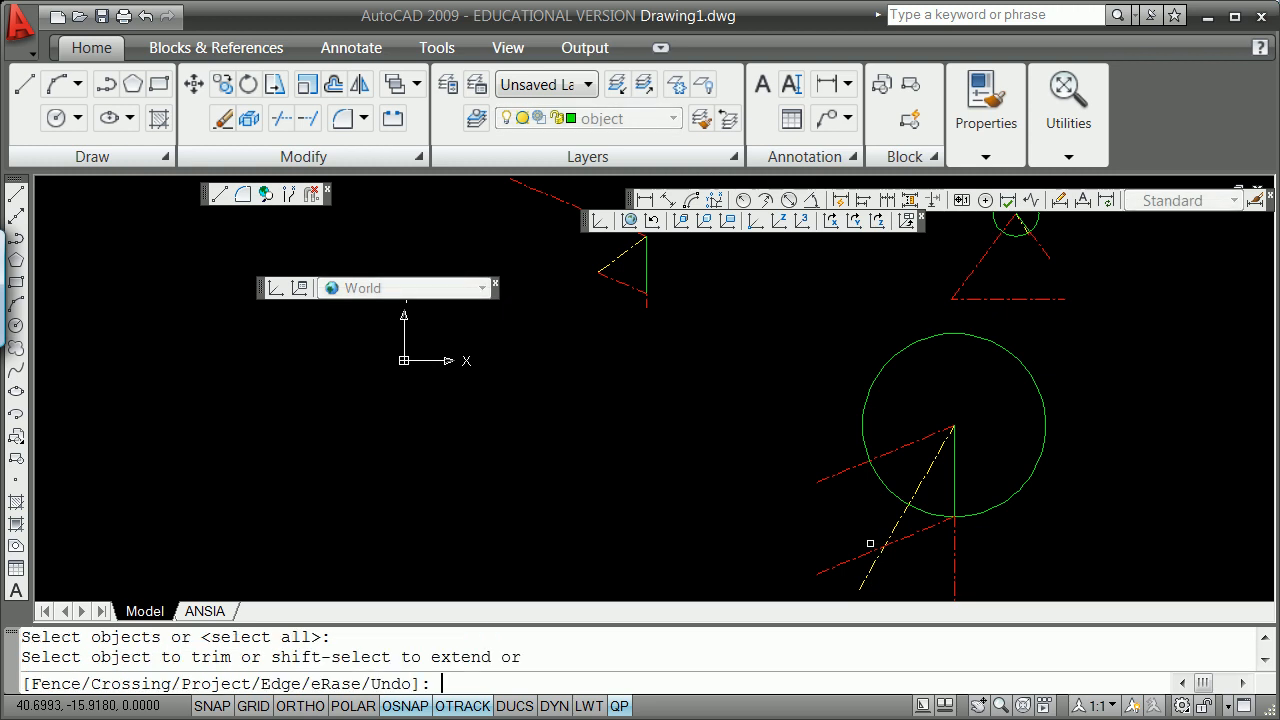
pyautogui.click(870, 572)
pyautogui.press('Return')
pyautogui.press('Return')
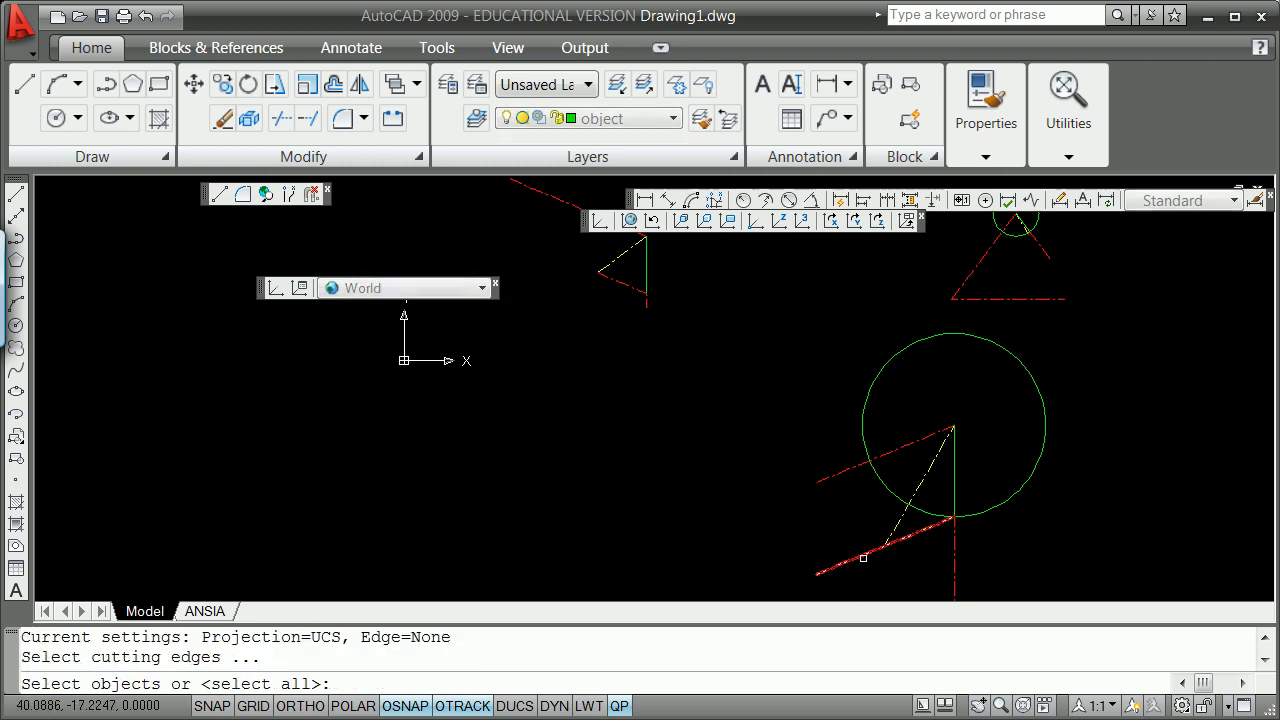
pyautogui.click(863, 558)
pyautogui.press('Return')
pyautogui.press('Return')
pyautogui.press('Return')
pyautogui.press('Return')
pyautogui.press('Escape')
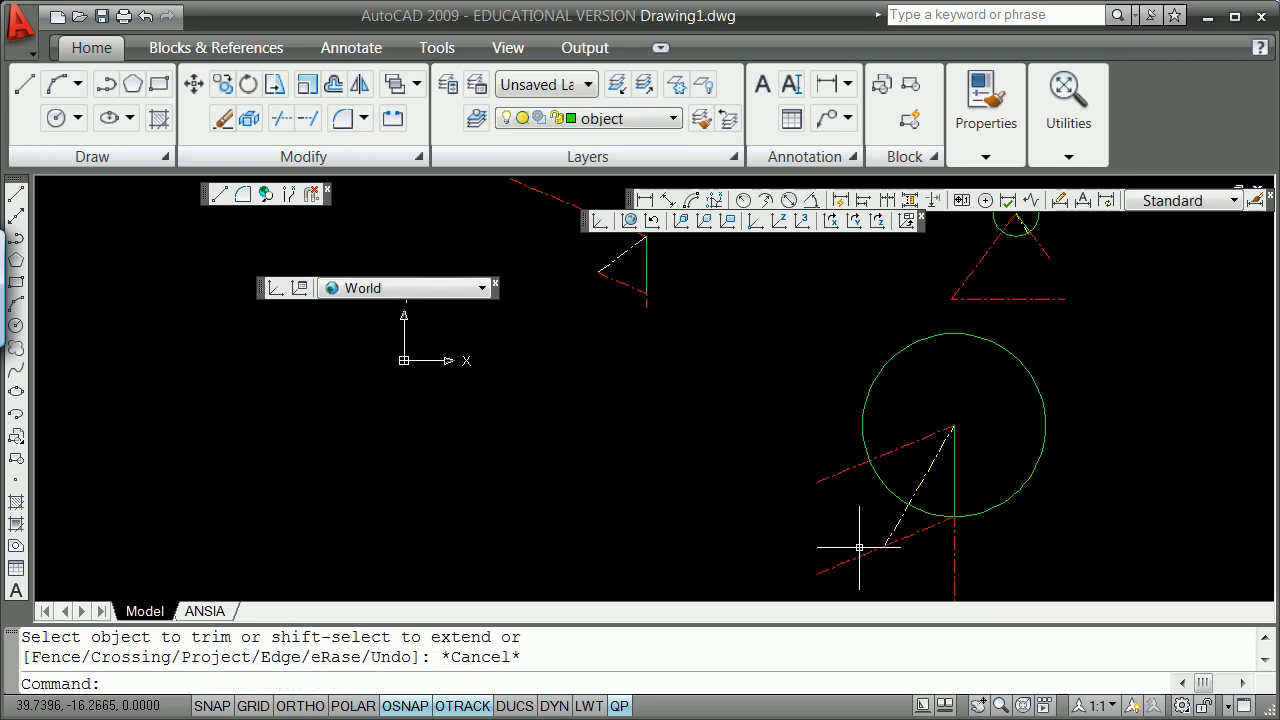
# Step: Trim off the part of the copied slanted line that extends beyond the yellow line, closing the third triangle
pyautogui.press('Return')
pyautogui.press('Return')
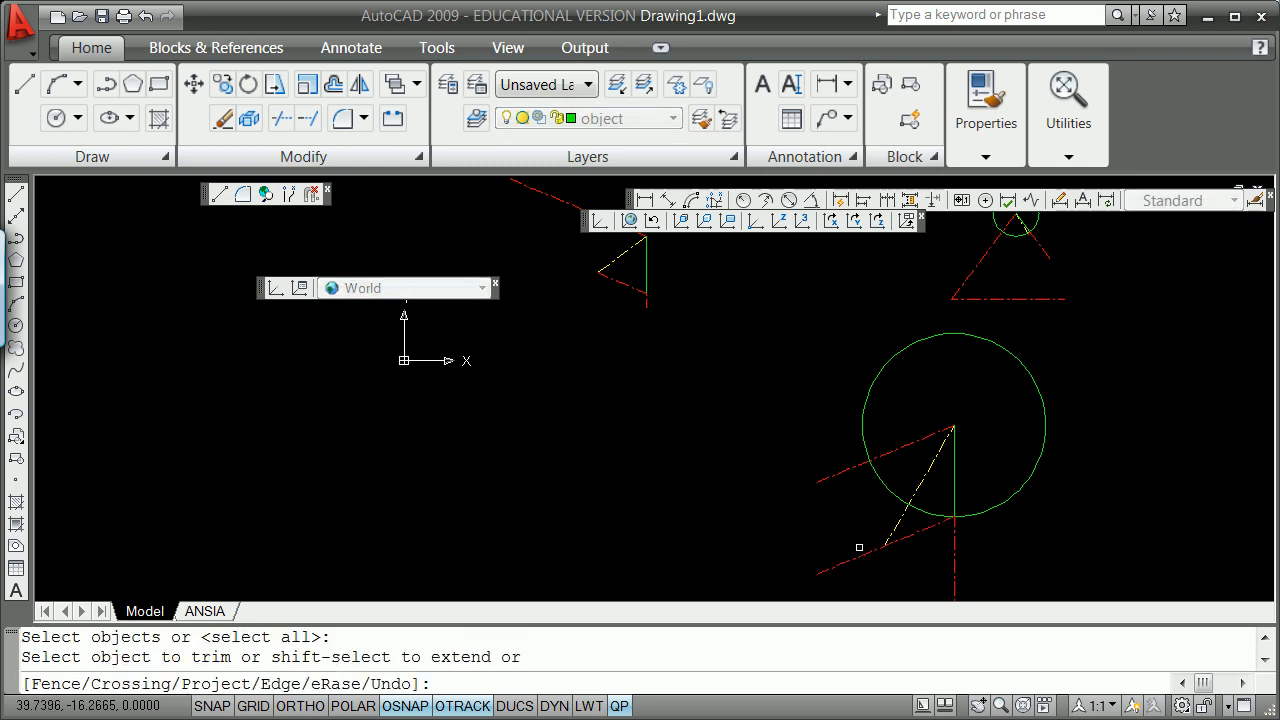
pyautogui.click(861, 556)
pyautogui.press('Return')
# Step: List the length and angle of the trimmed yellow line in the third triangle
pyautogui.click(900, 538)
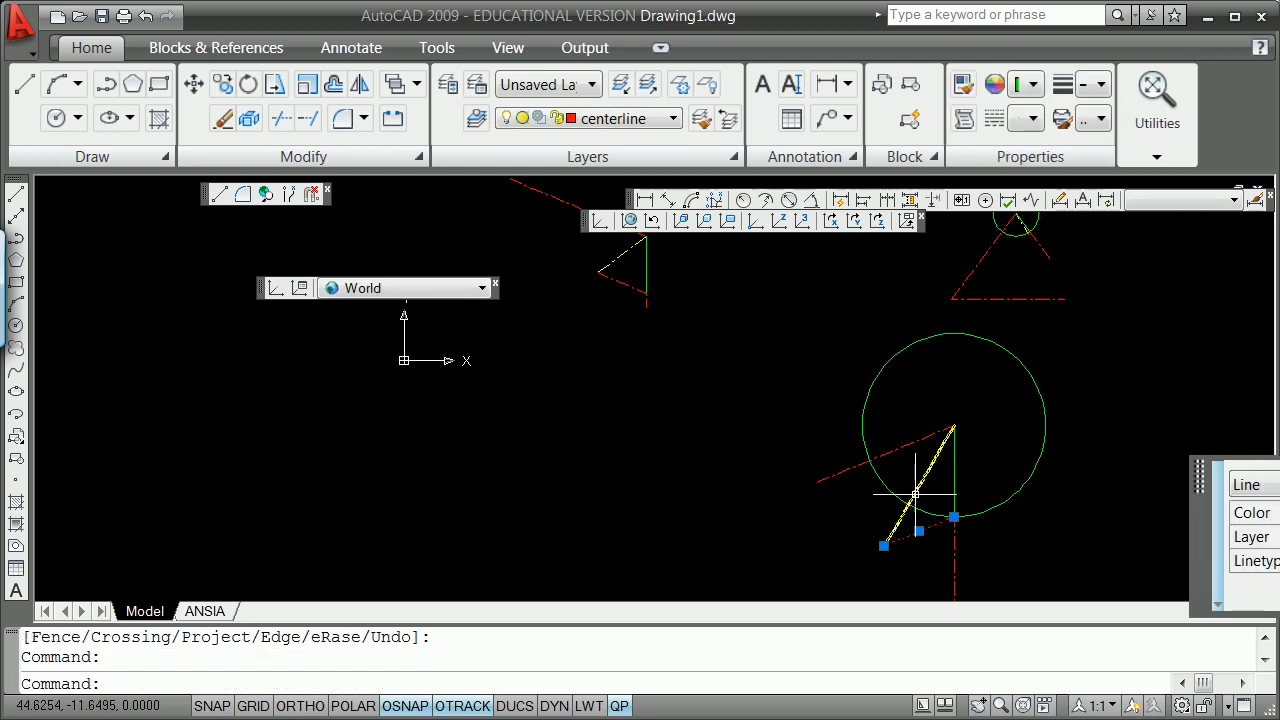
pyautogui.press('Escape')
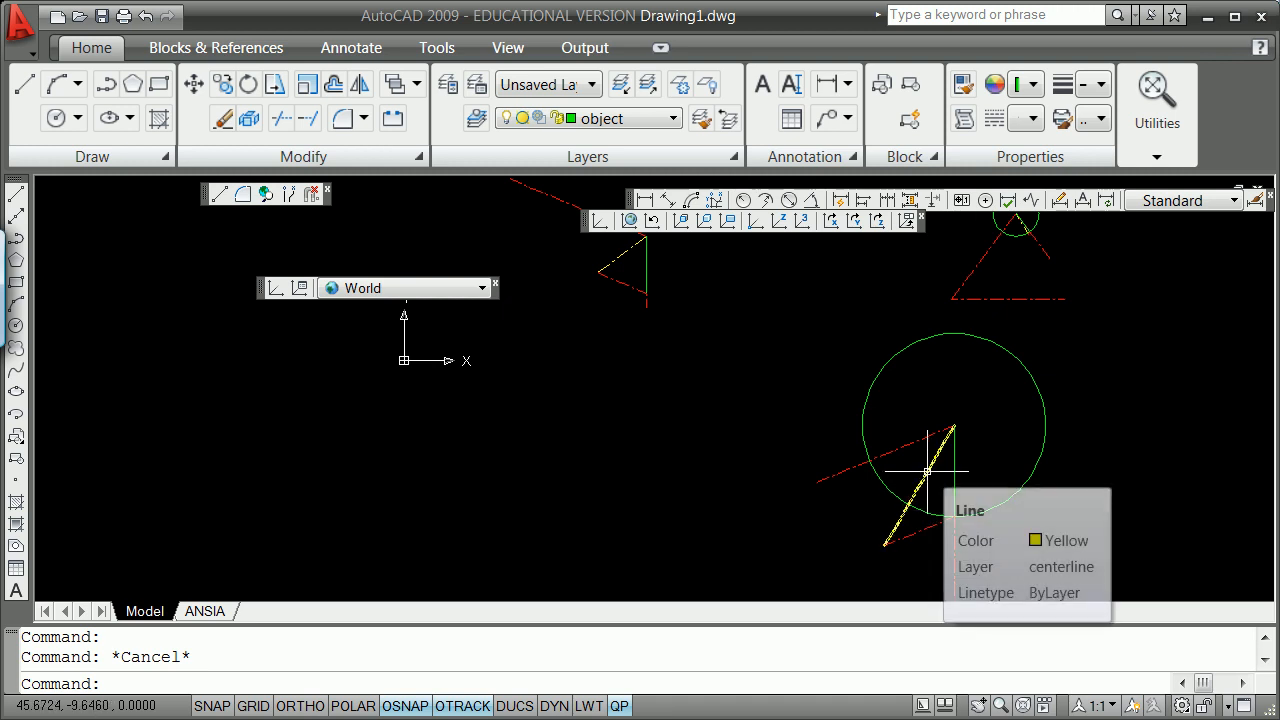
pyautogui.click(928, 471)
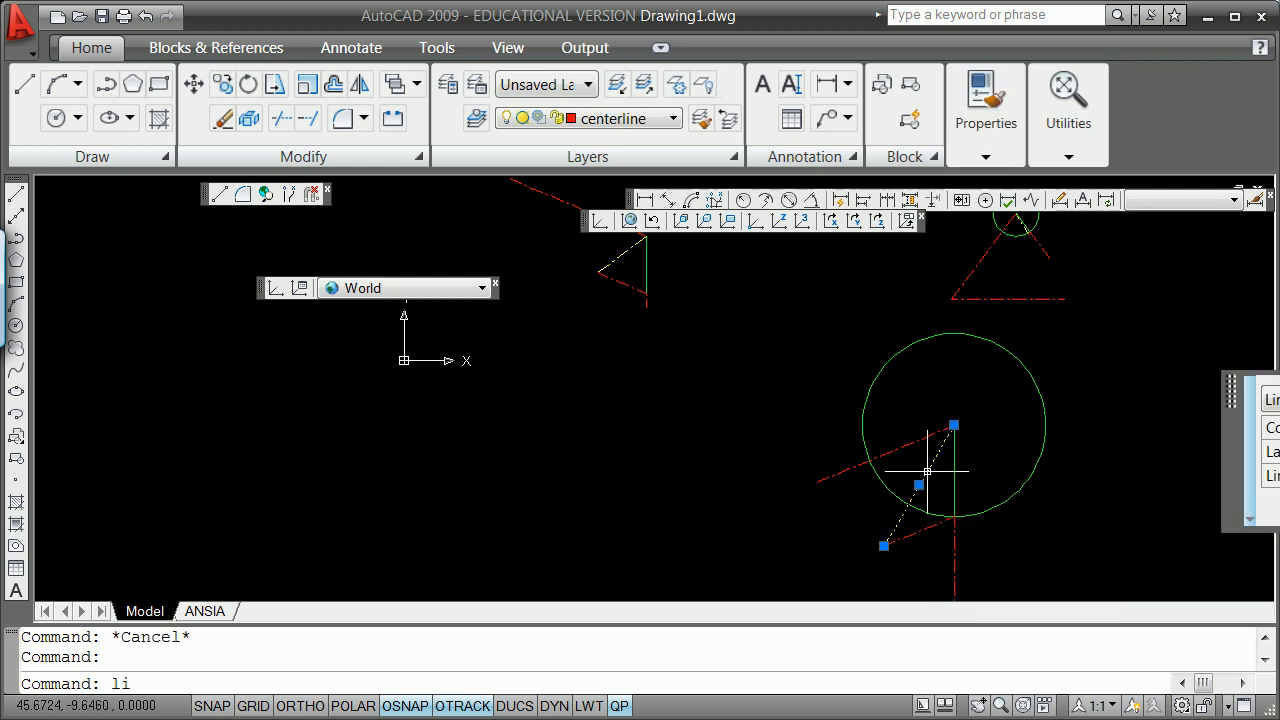
pyautogui.press('Return')
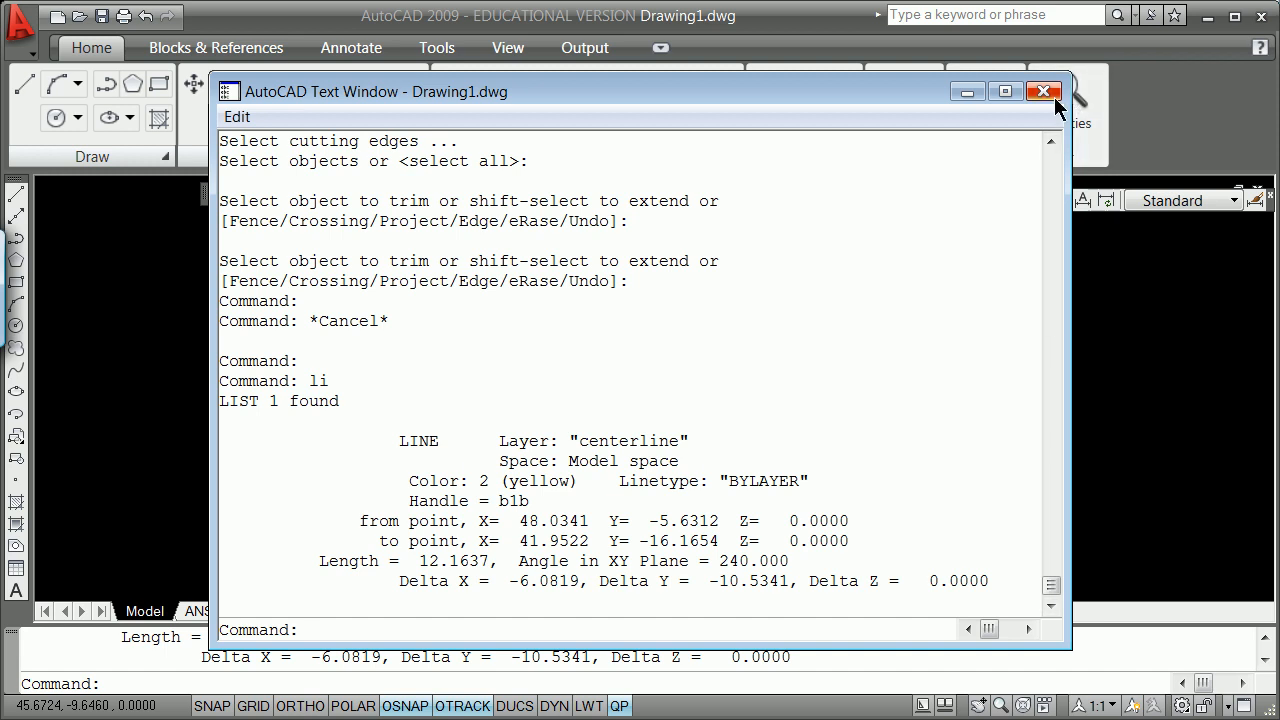
pyautogui.click(1045, 92)
# Step: List the properties of the short trimmed slanted segment that closes the third triangle
pyautogui.write('li')
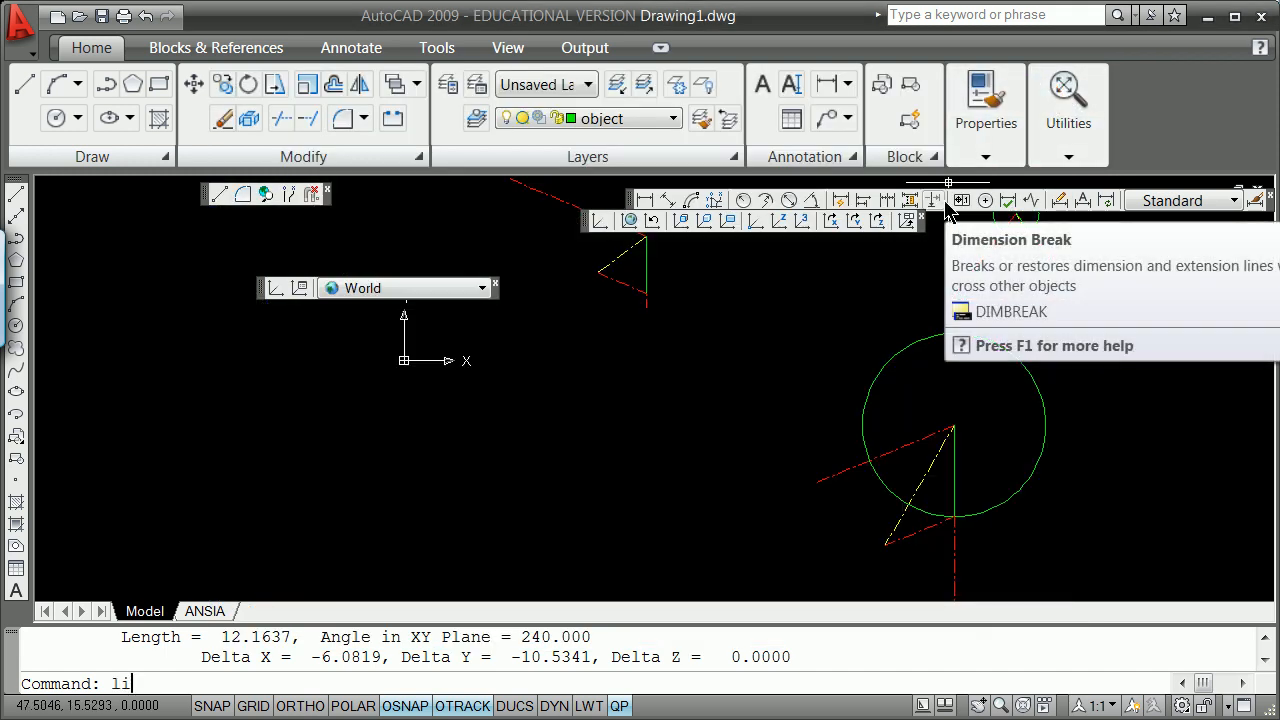
pyautogui.press('Return')
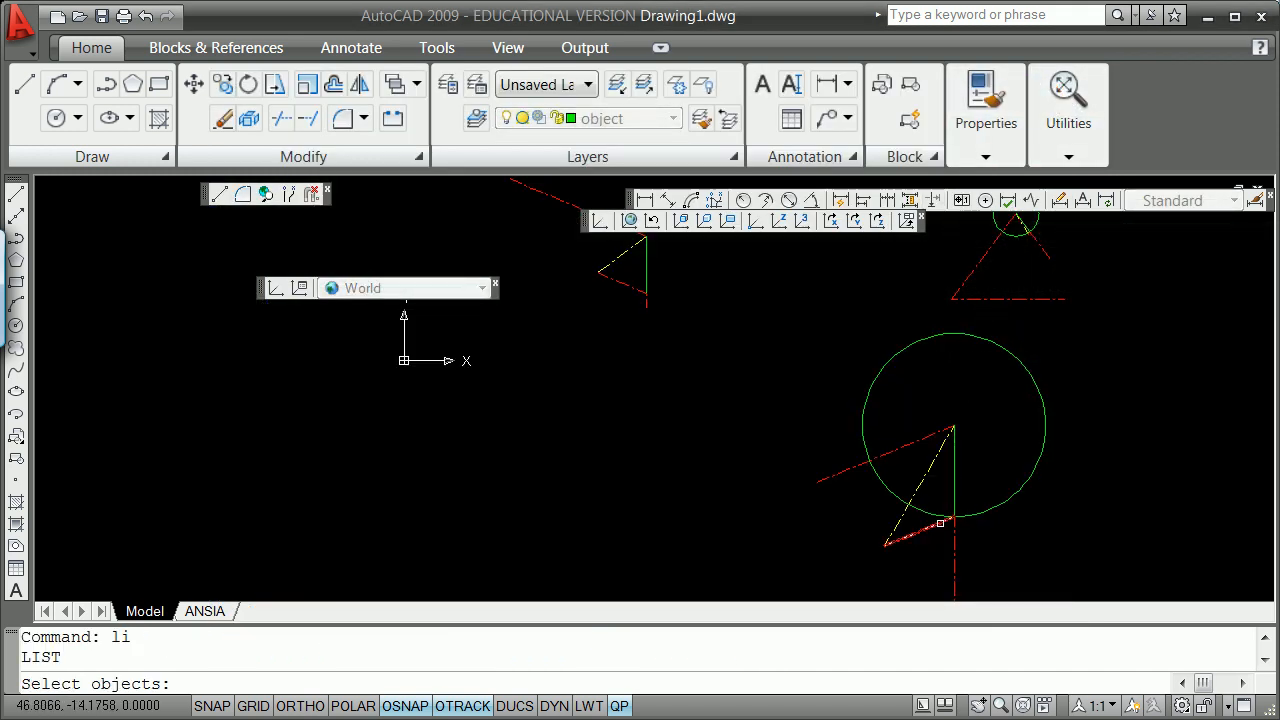
pyautogui.click(940, 515)
pyautogui.press('Escape')
pyautogui.press('Return')
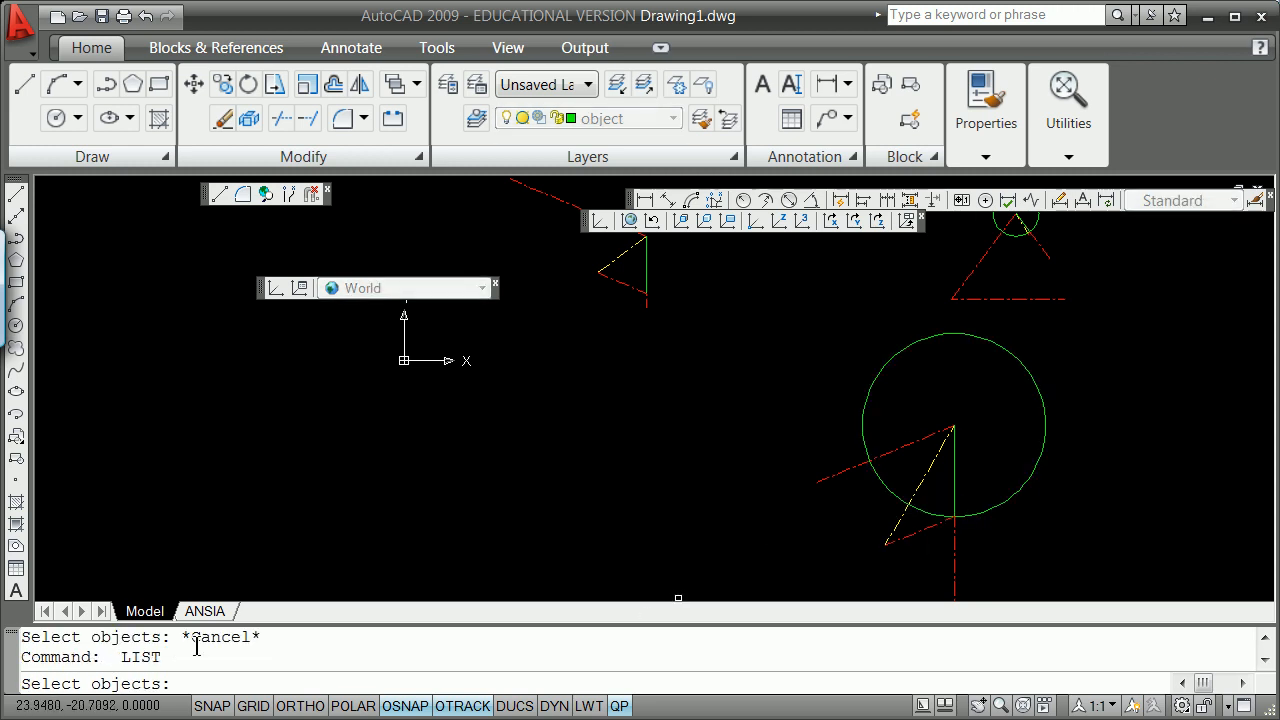